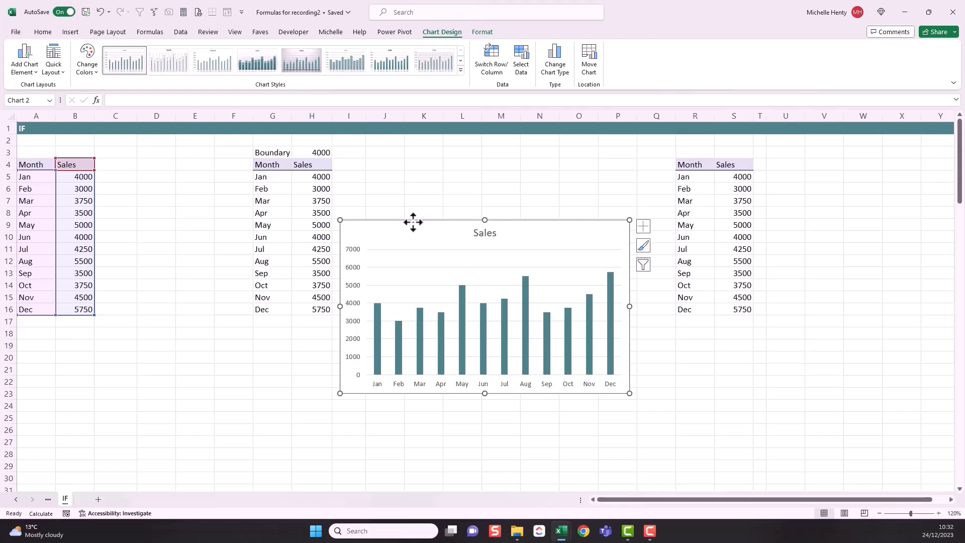
- Delete the Sales column chart and enter =IF(B5>4000,"High","Low") in cell C5
key("Delete")
left_click(112, 178)
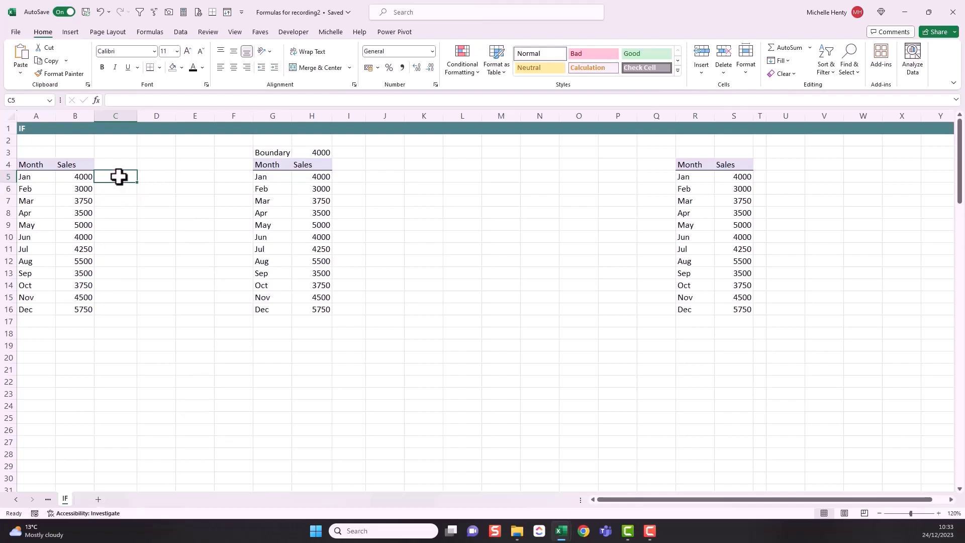
type("=if(")
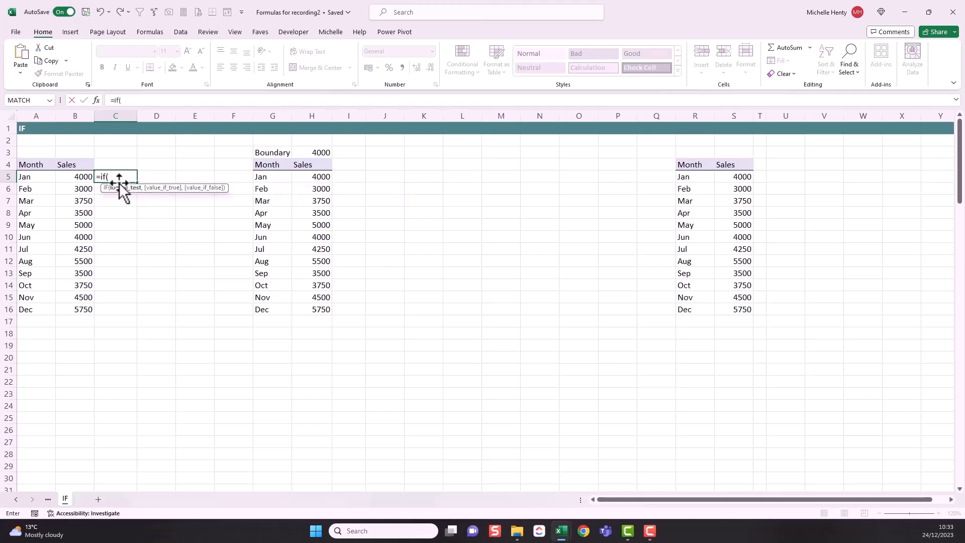
left_click(77, 176)
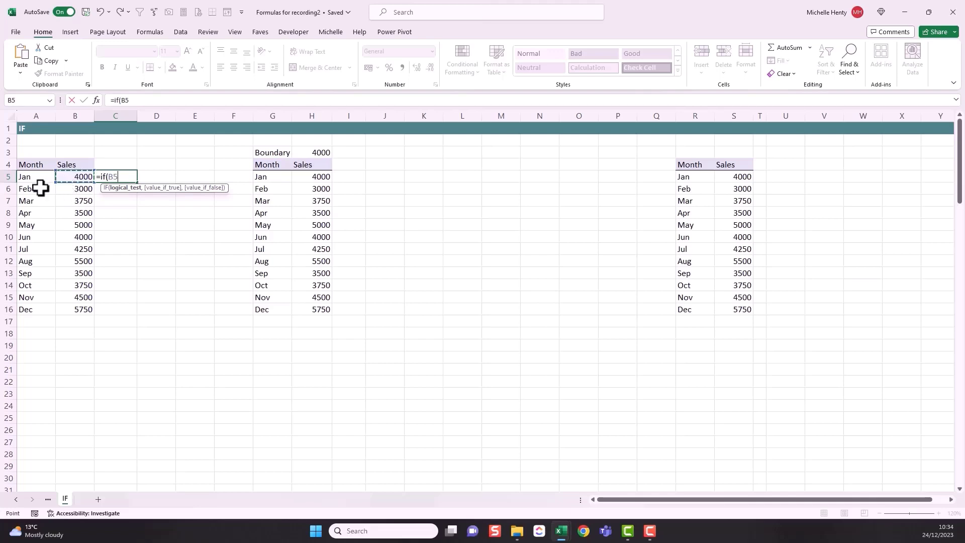
type(">4000")
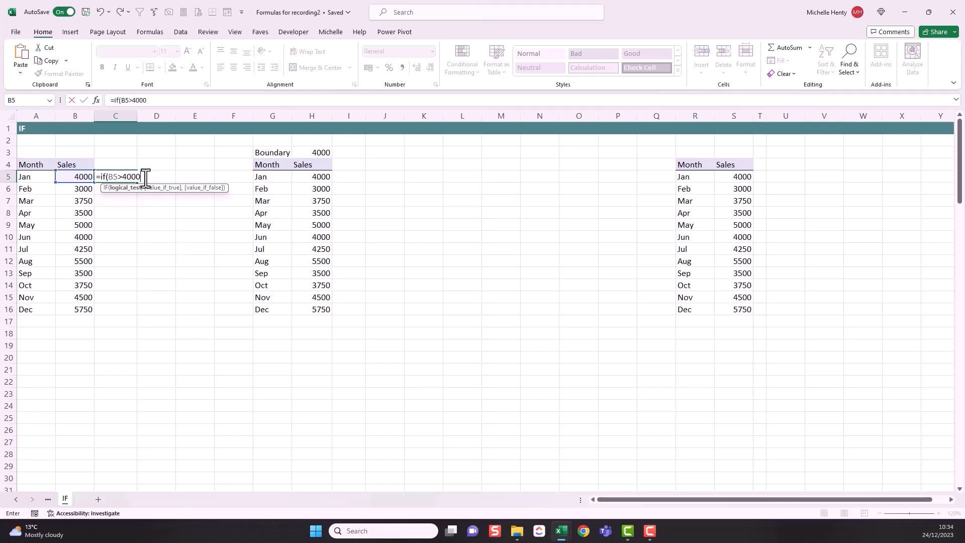
type(",")
type("\"Hig")
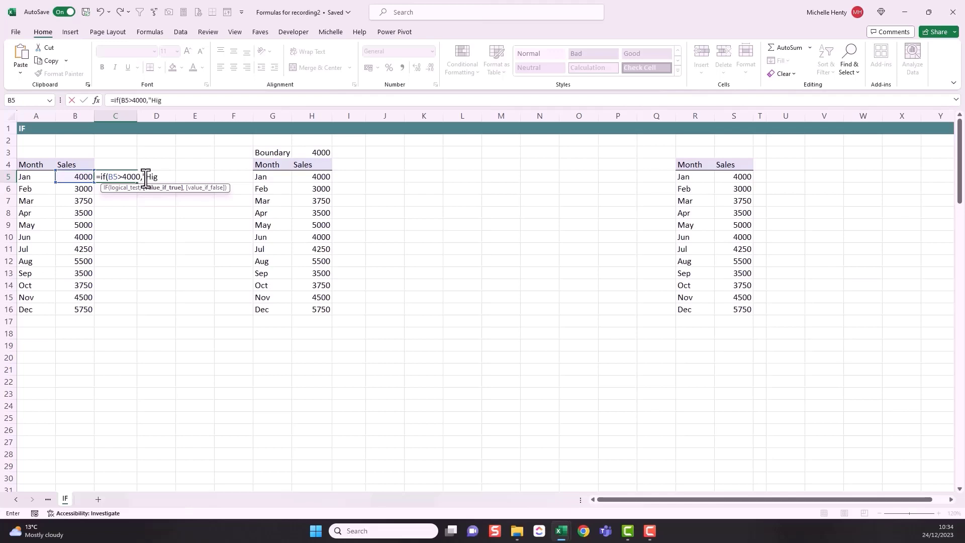
type("h")
type(",")
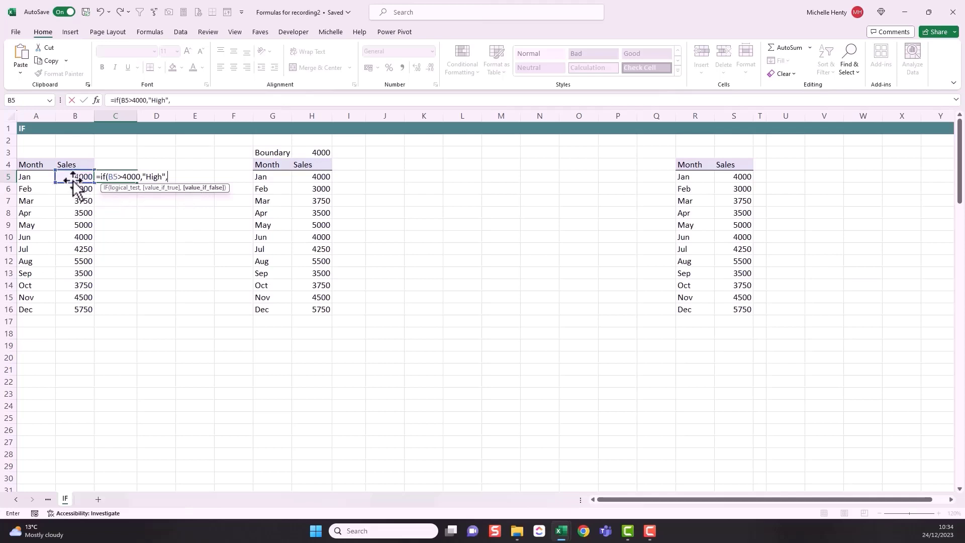
type("\"")
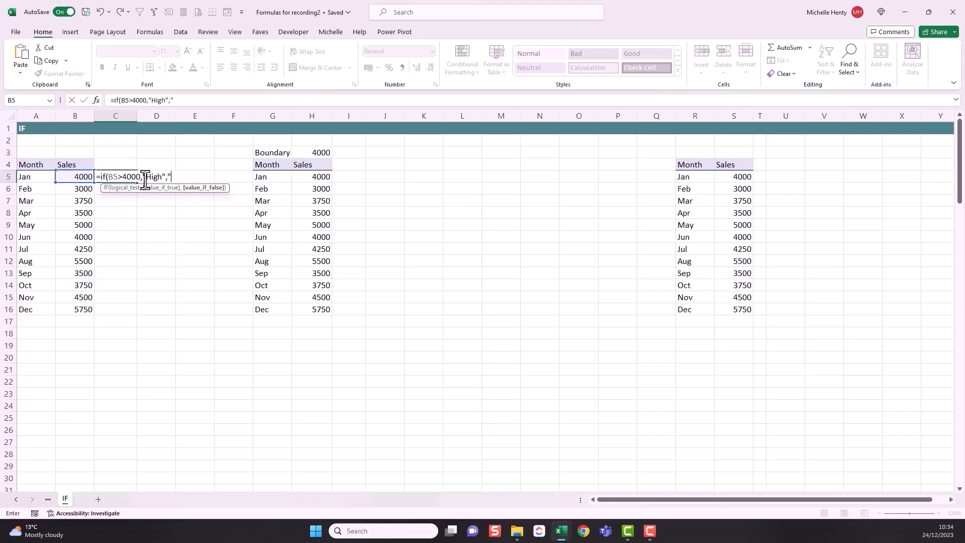
type("Low\")")
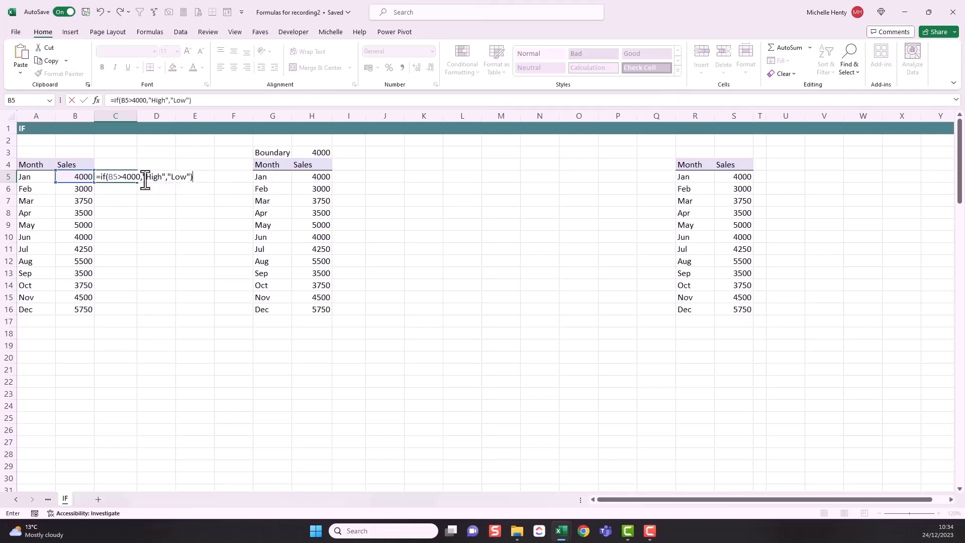
key("Return")
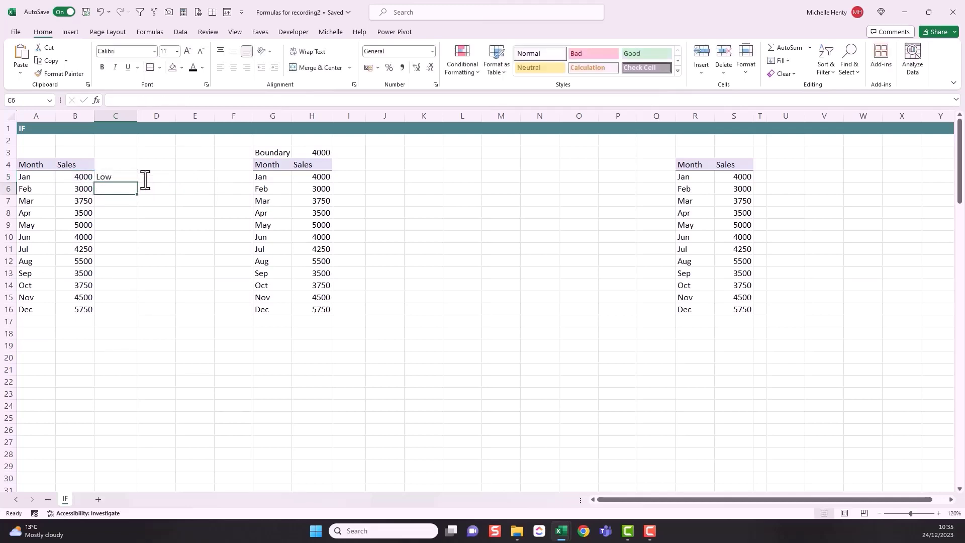
- Fill the IF formula from C5 down to C16 and check the January and June sales
left_click(129, 173)
left_click_drag(138, 183, 121, 315)
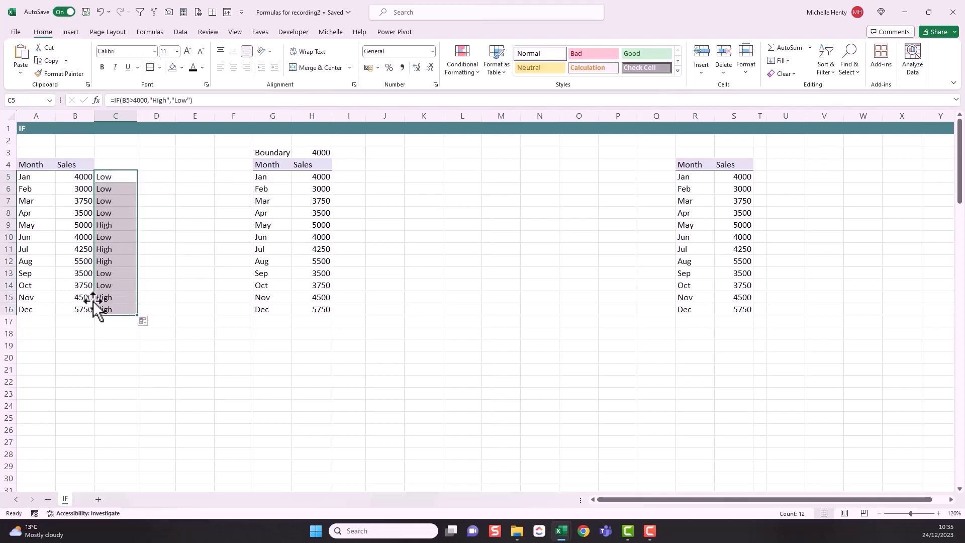
left_click(83, 178)
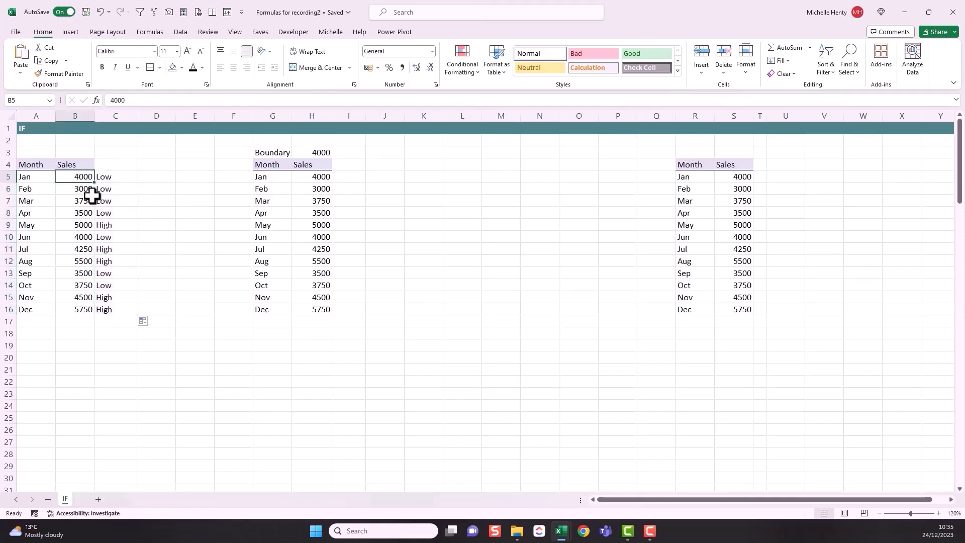
left_click(79, 238)
left_click(83, 178)
- Change the logical test in C5 so the formula is =IF(B5>=4000,"High","Low")
left_click(102, 178)
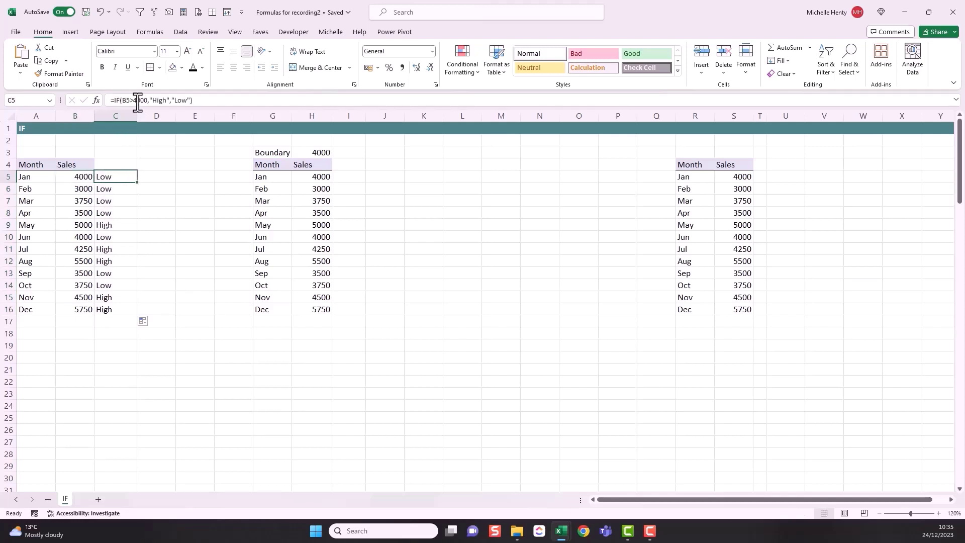
left_click(136, 100)
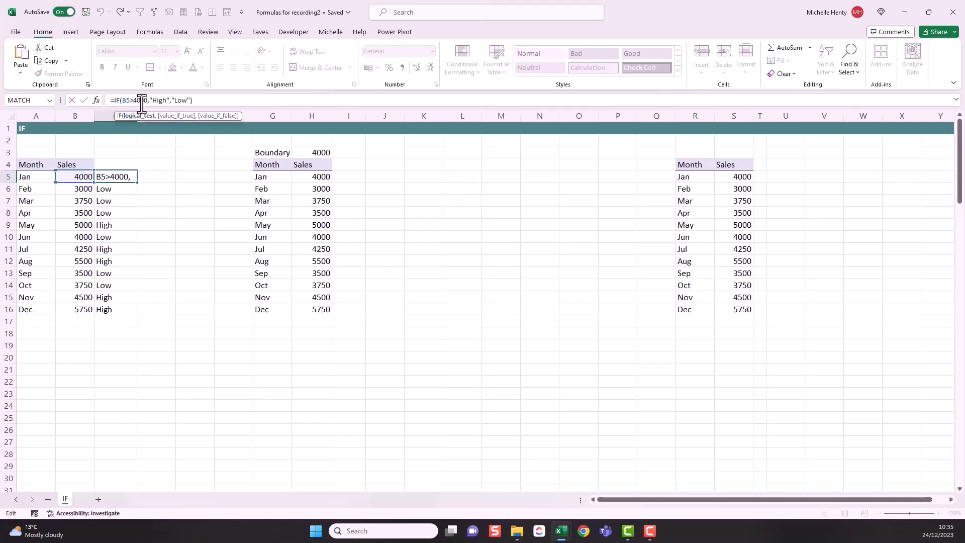
type("=")
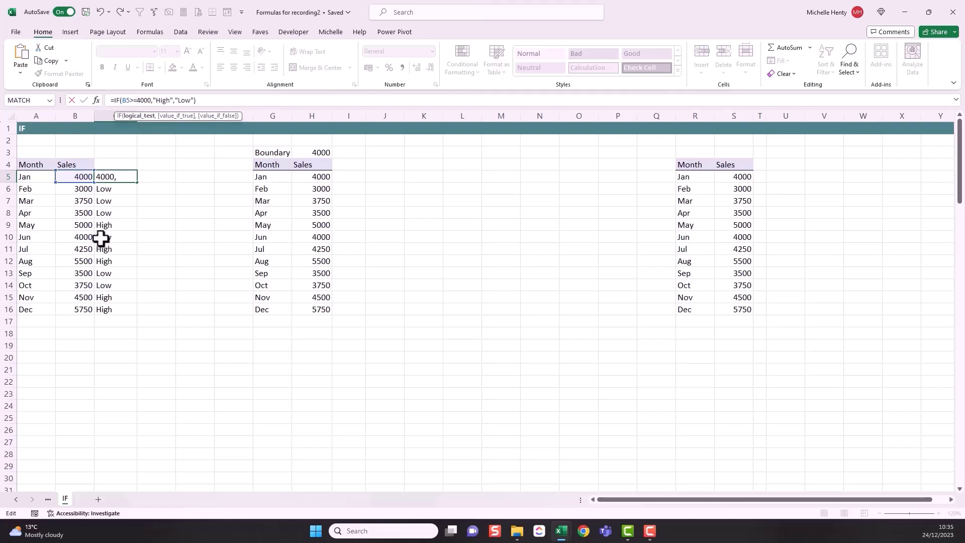
left_click(220, 101)
key("Return")
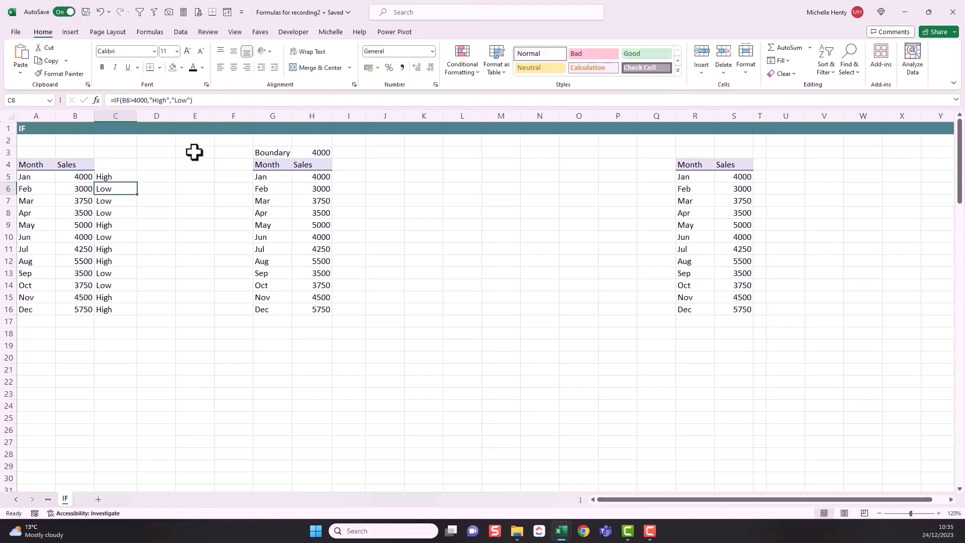
- Fill the revised C5 formula down to the December row and check the January and June results
left_click(123, 179)
double_click(136, 183)
left_click(120, 231)
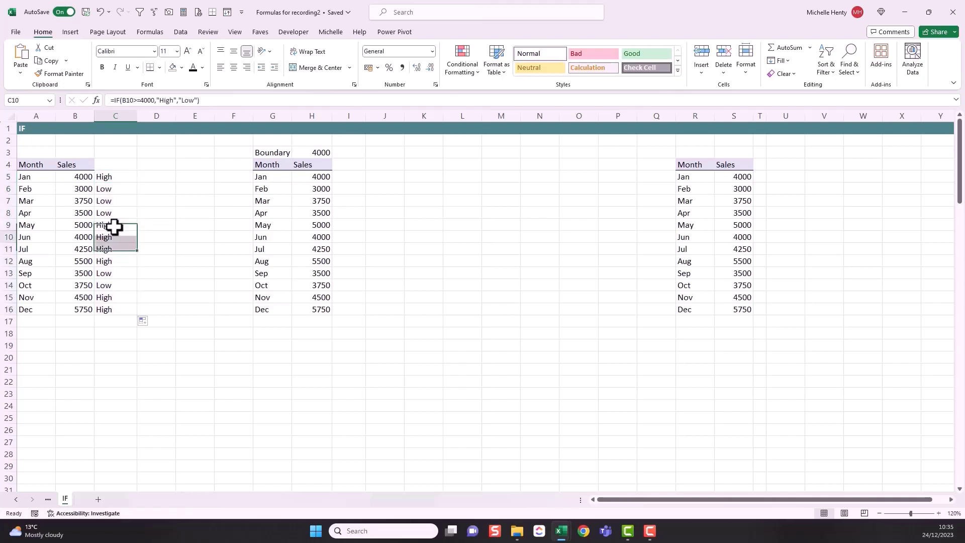
left_click(110, 176)
left_click(125, 237)
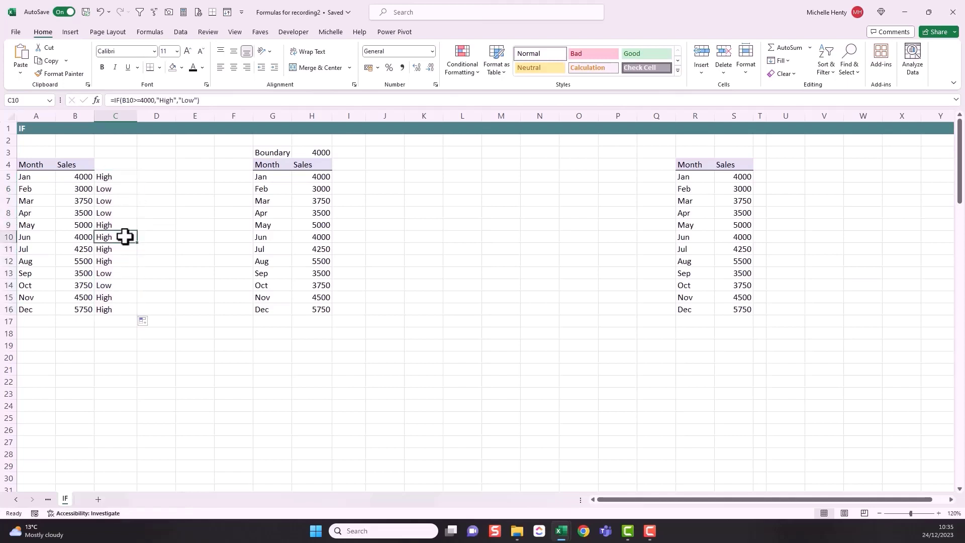
- Add the heading Flag in C4 and copy the Sales heading's formatting onto it
left_click(107, 165)
type("Fla")
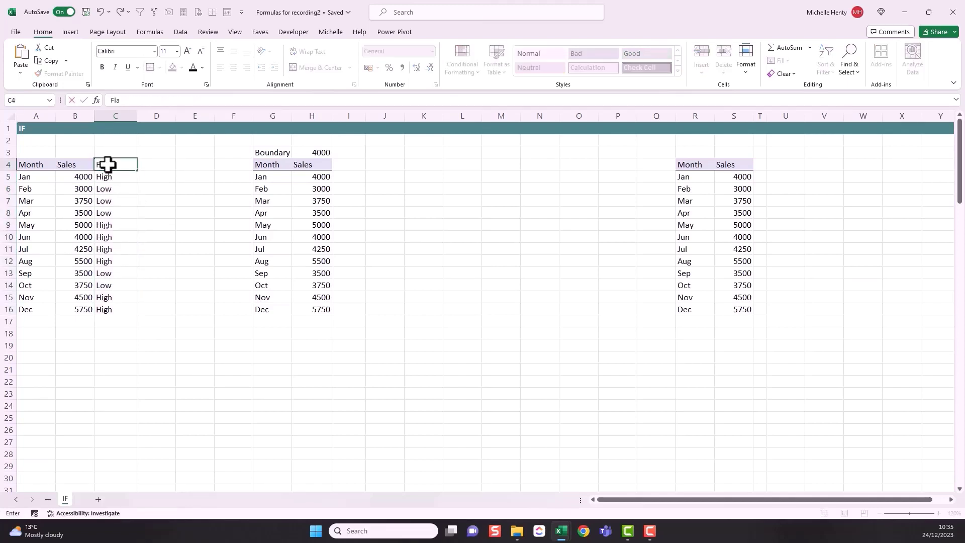
type("g")
left_click(123, 199)
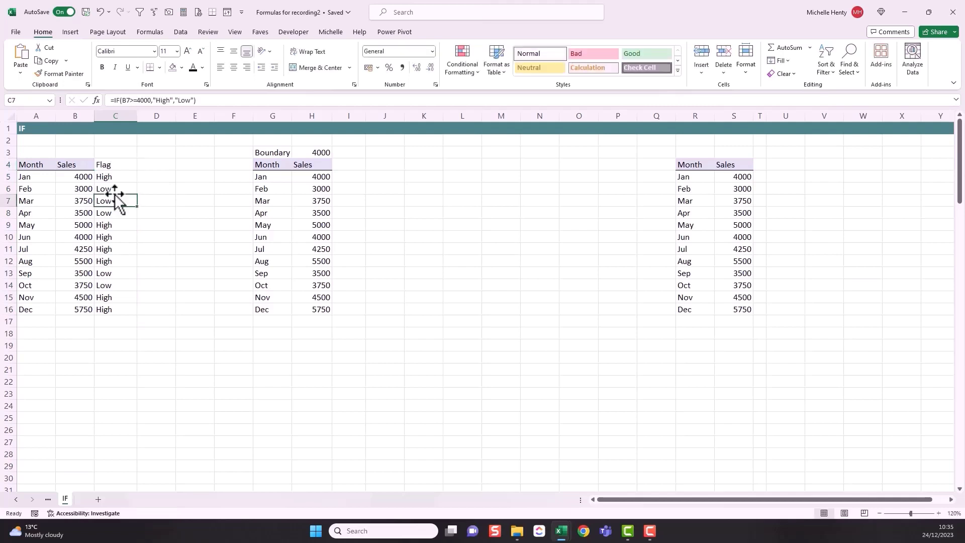
left_click(84, 166)
left_click(55, 73)
left_click(119, 166)
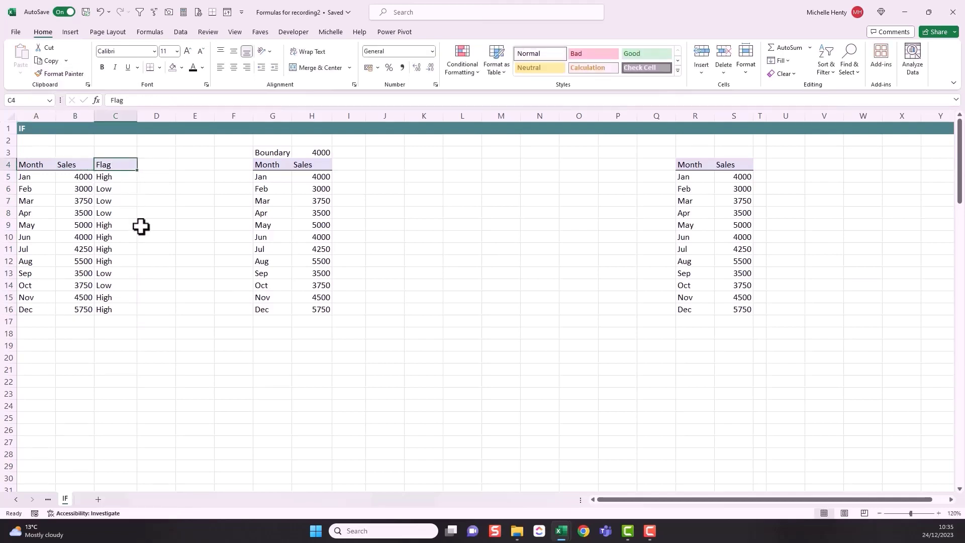
- Turn on filtering for the Month, Sales and Flag columns of the first table
left_click(80, 177)
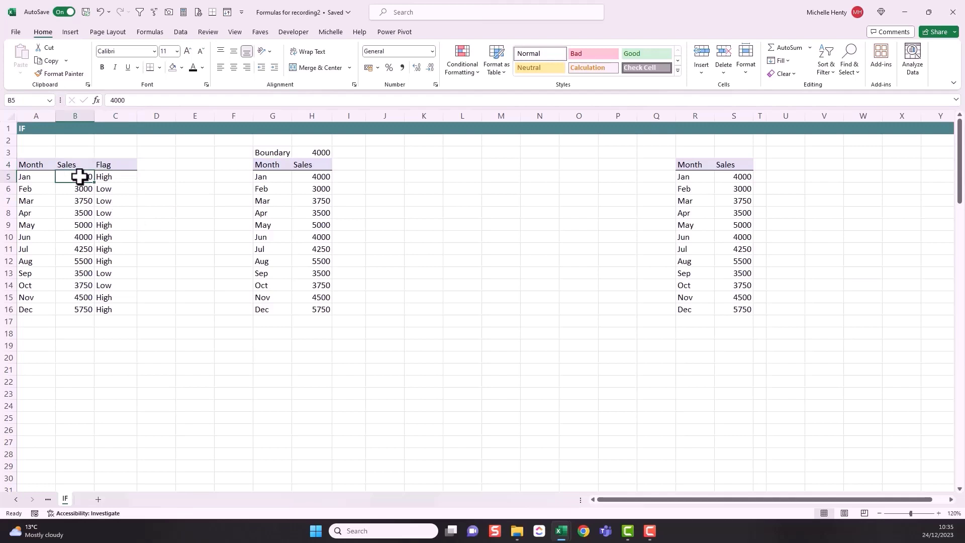
key("ctrl+shift+l")
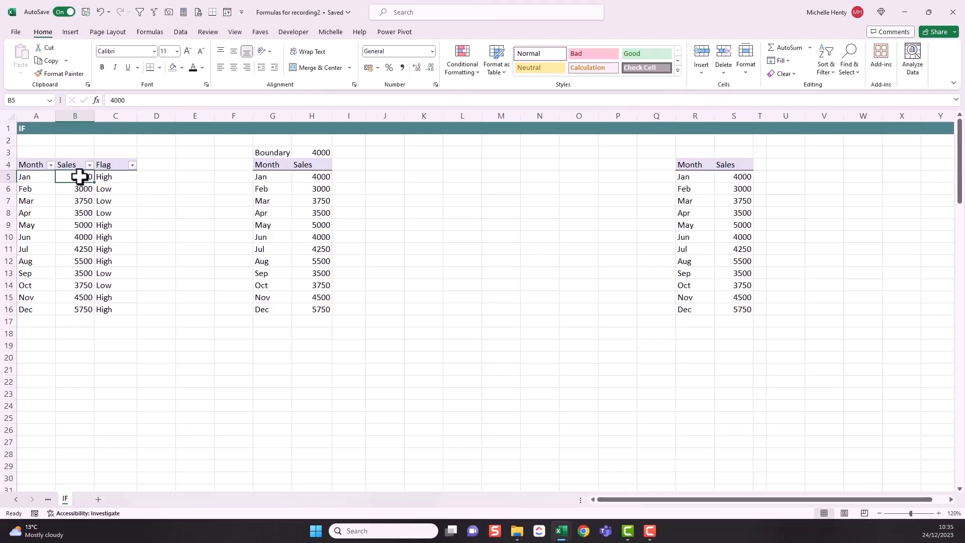
- Filter the Flag column to show only the High rows and clear that filter again
left_click(132, 165)
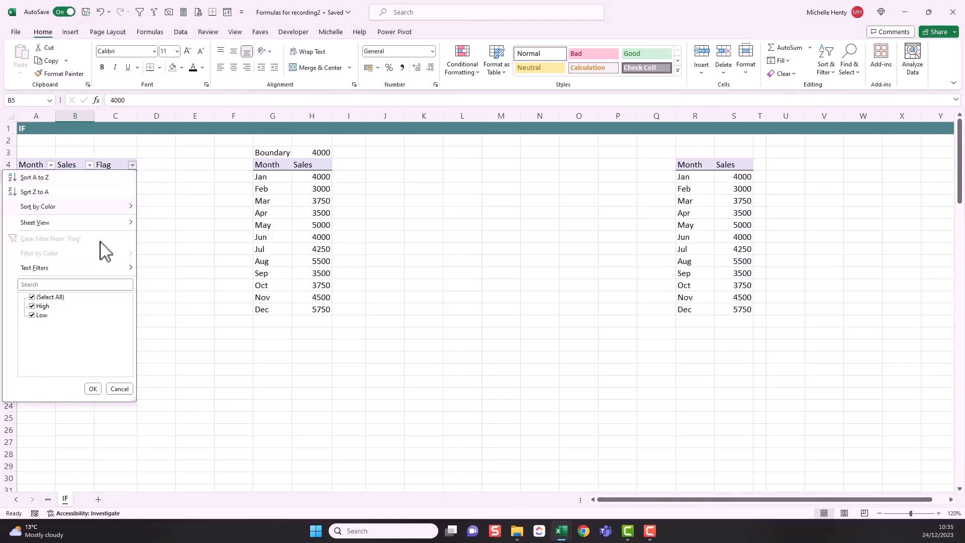
left_click(41, 316)
left_click(93, 389)
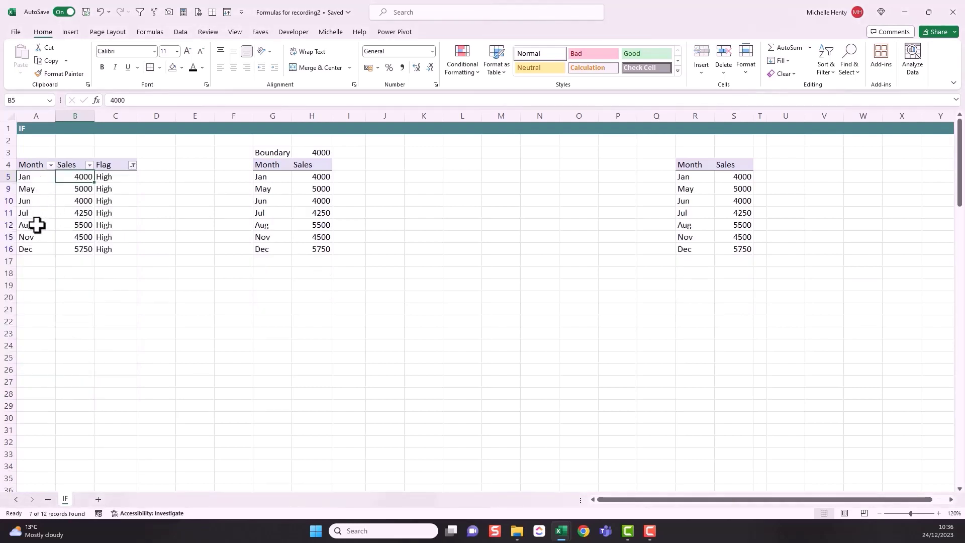
left_click(132, 165)
left_click(81, 239)
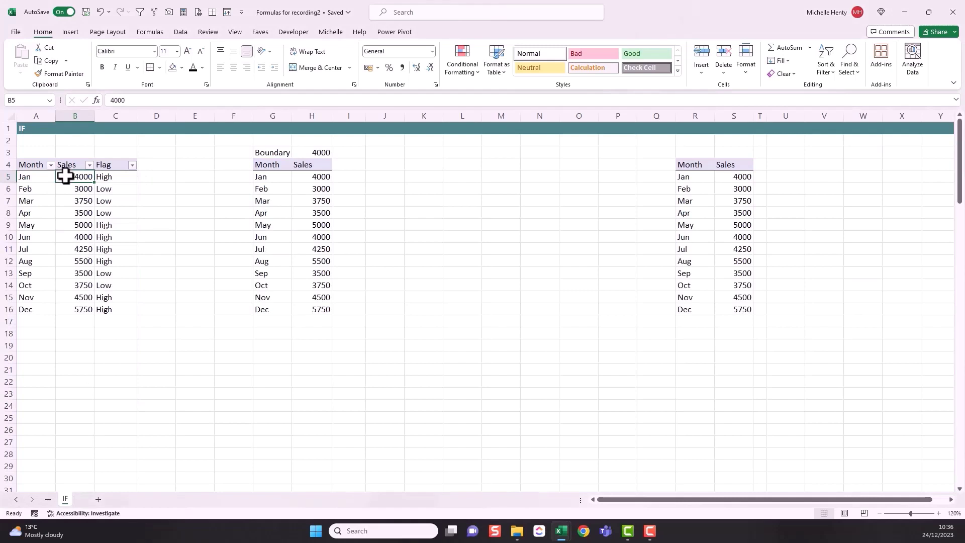
- Apply conditional formatting to sales B5:B16 that marks values greater than 3999 with Light Red Fill with Dark Red Text
left_click_drag(65, 175, 73, 307)
left_click(467, 73)
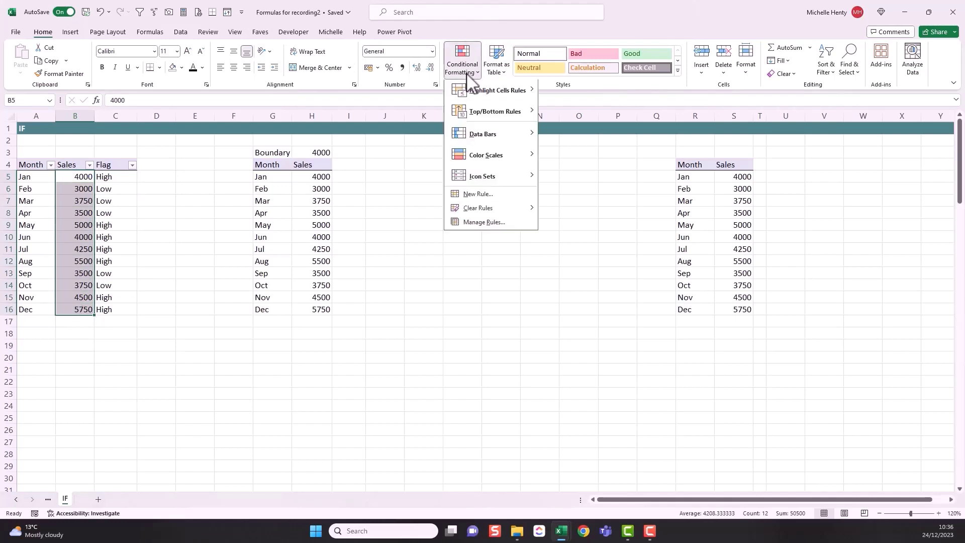
mouse_move(479, 96)
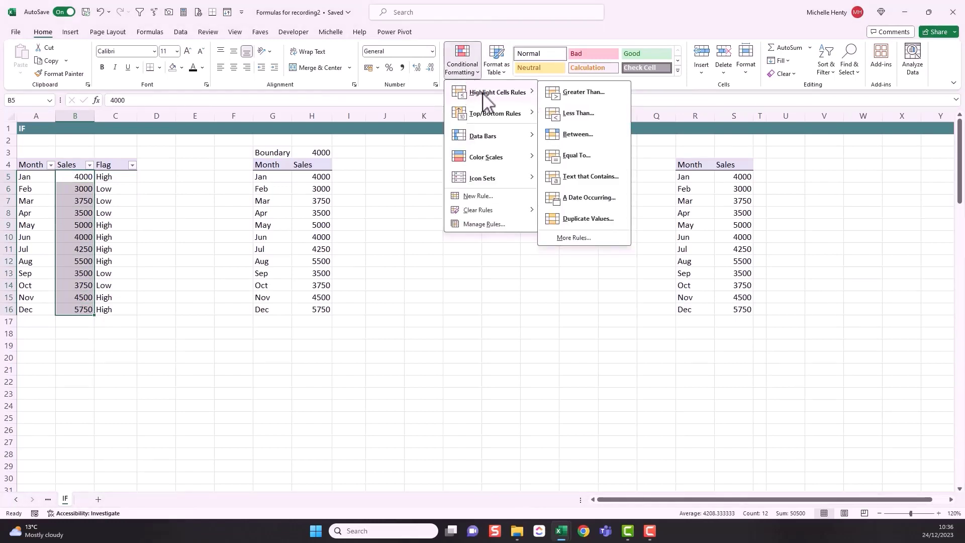
left_click(583, 93)
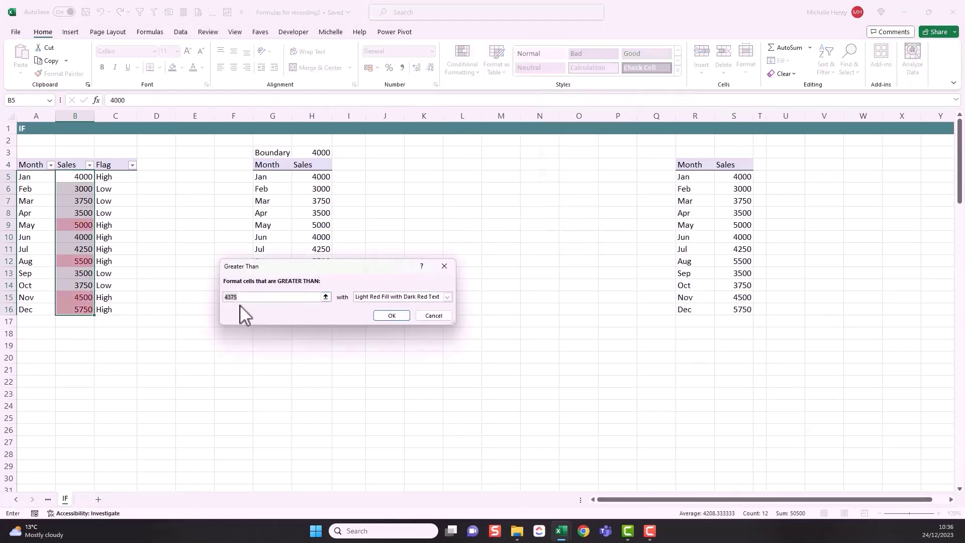
type("3999")
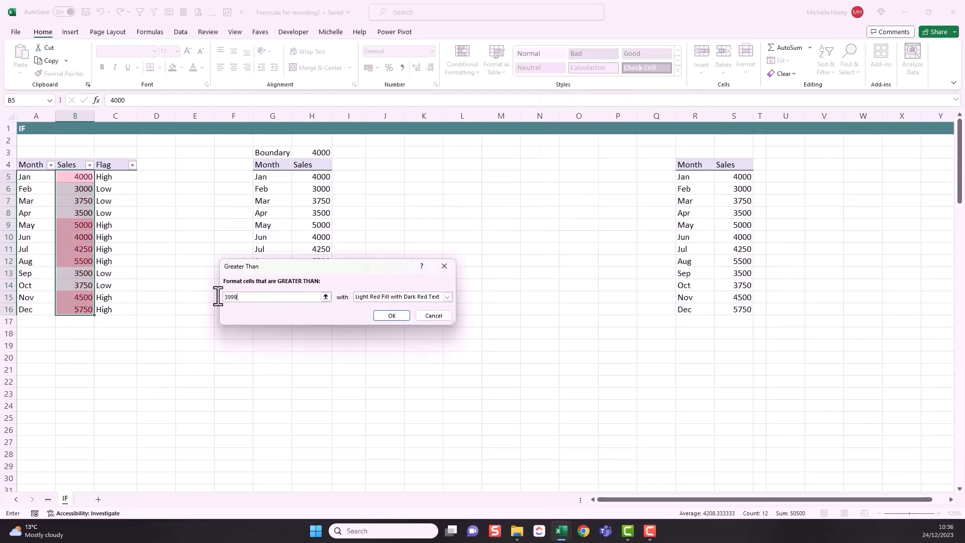
left_click(382, 317)
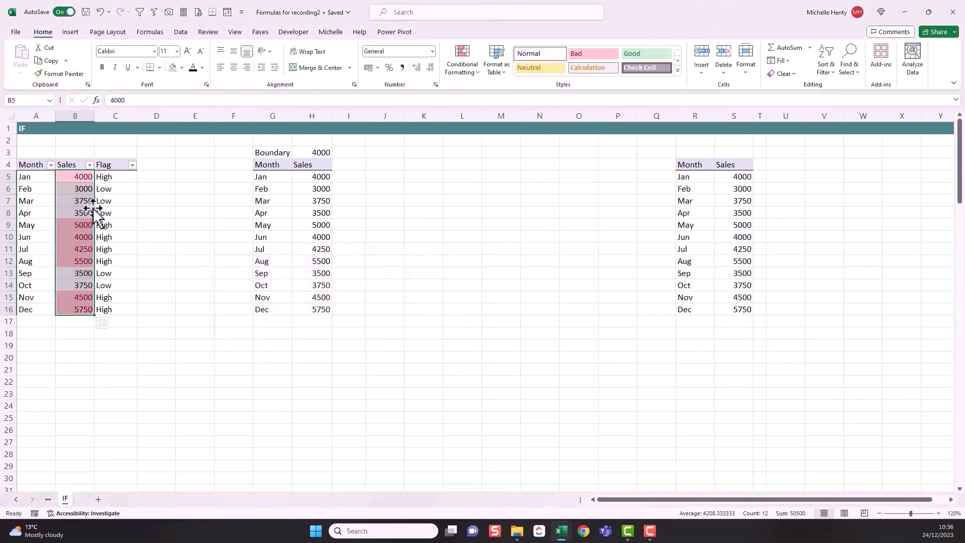
left_click(82, 301)
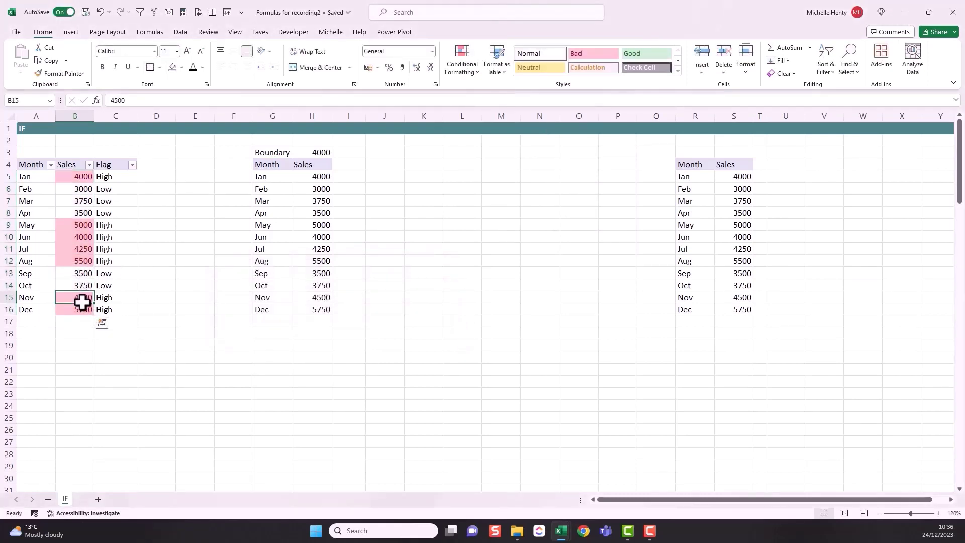
left_click_drag(76, 261, 75, 222)
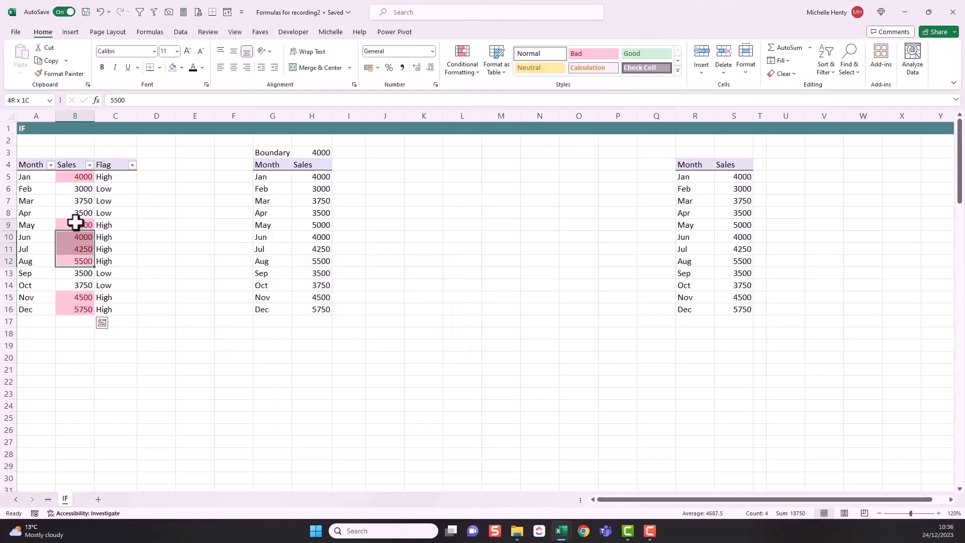
left_click(73, 177)
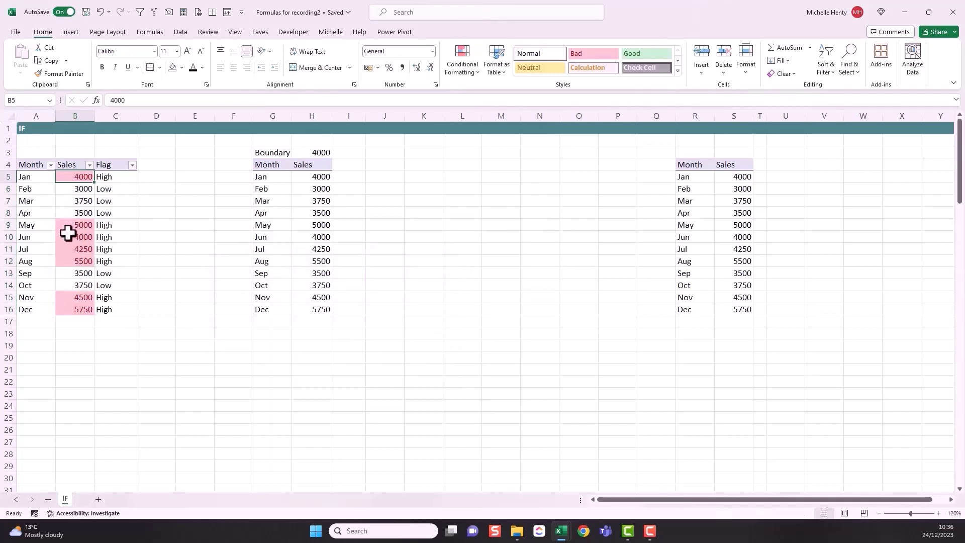
- Filter the Sales column by cell colour to show only the light red cells
left_click(89, 165)
mouse_move(119, 257)
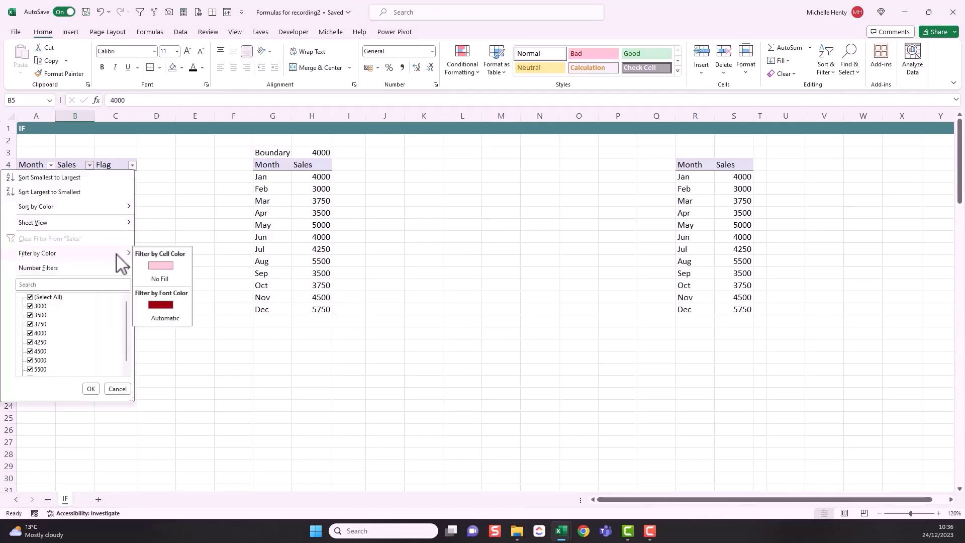
left_click(162, 267)
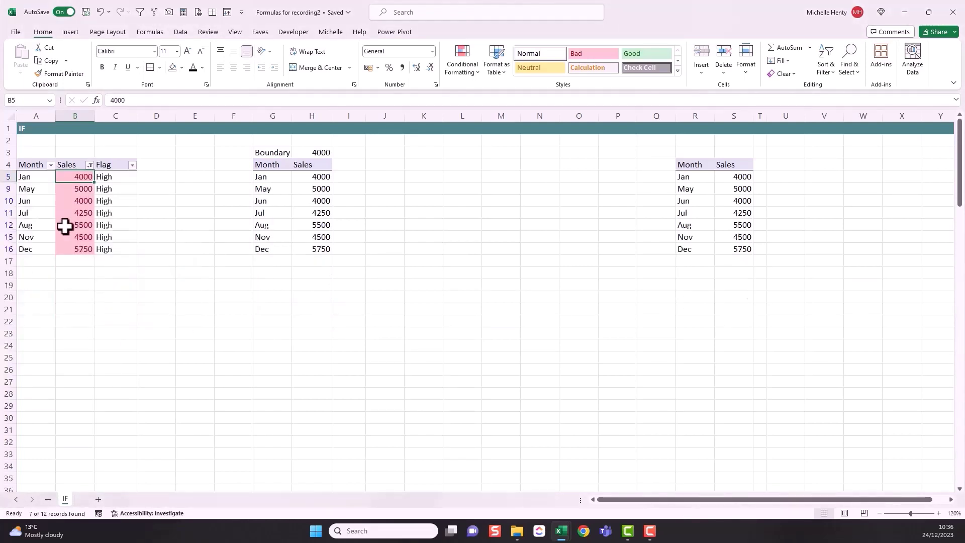
- Clear the colour filter from the Sales column of the first table
left_click(90, 165)
left_click(87, 239)
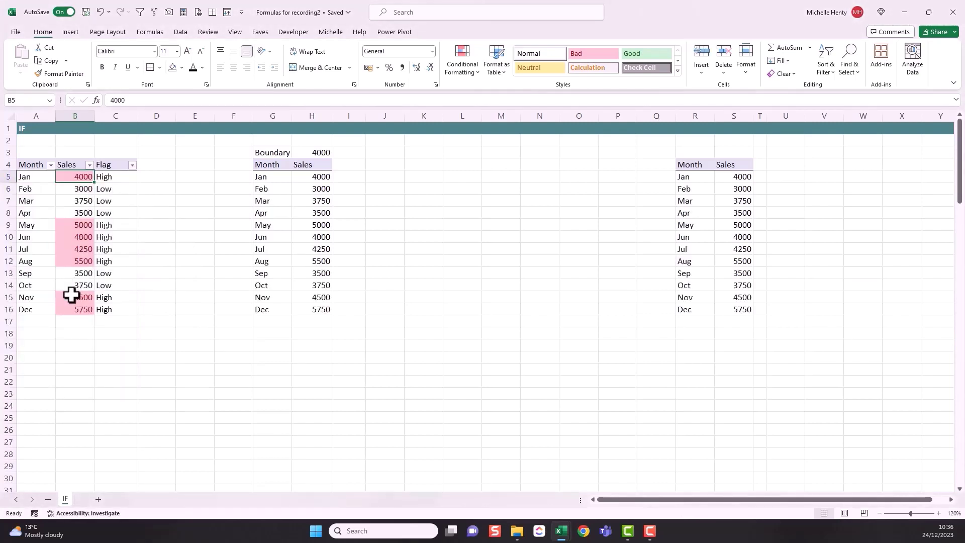
- Examine the IF formulas in the Flag column between C5 and C16
left_click(108, 177)
left_click(108, 189)
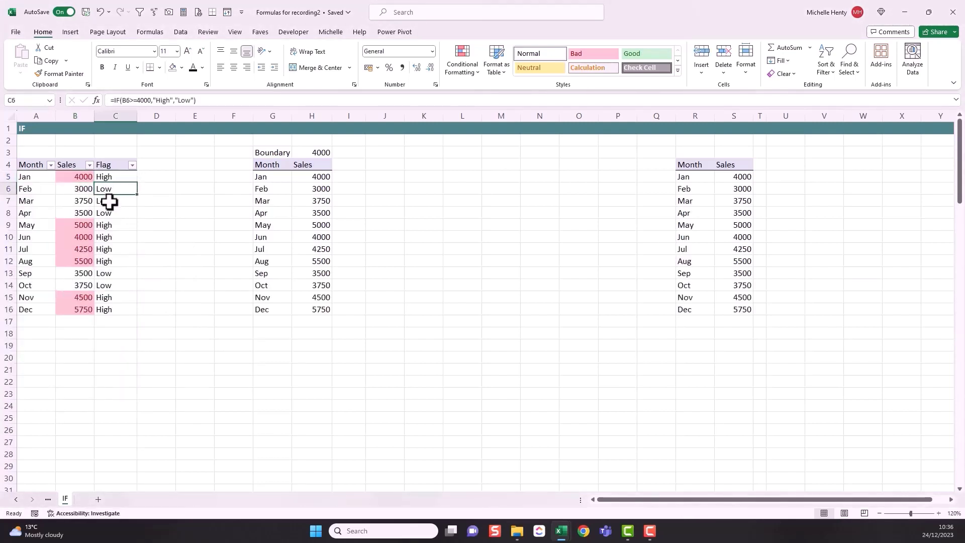
left_click(109, 201)
left_click(108, 225)
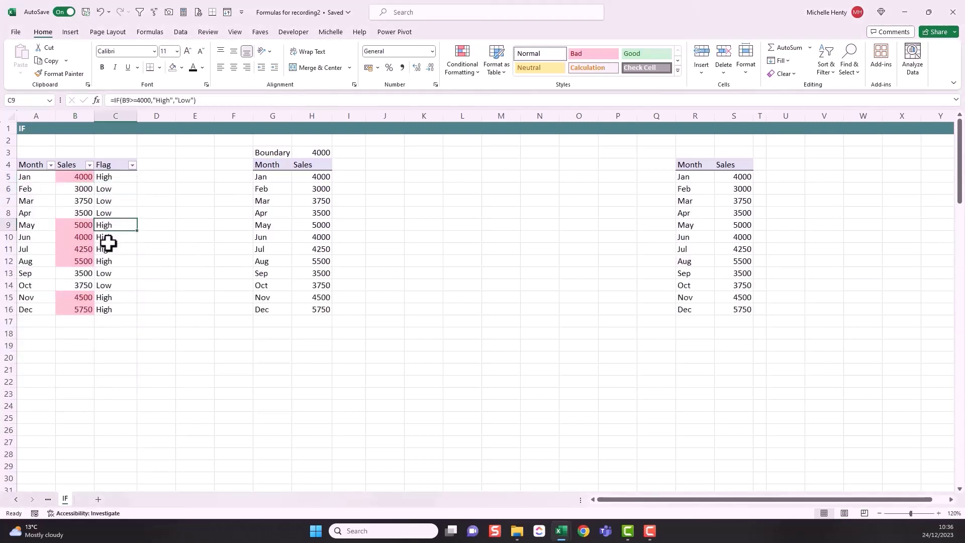
left_click(109, 248)
left_click(109, 261)
left_click(108, 286)
left_click(107, 308)
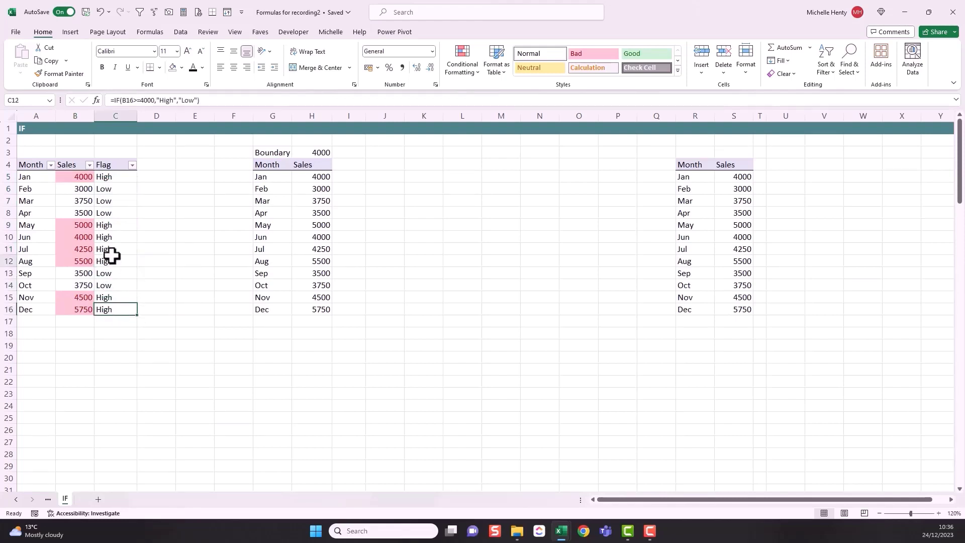
left_click(111, 225)
left_click(109, 188)
left_click(108, 177)
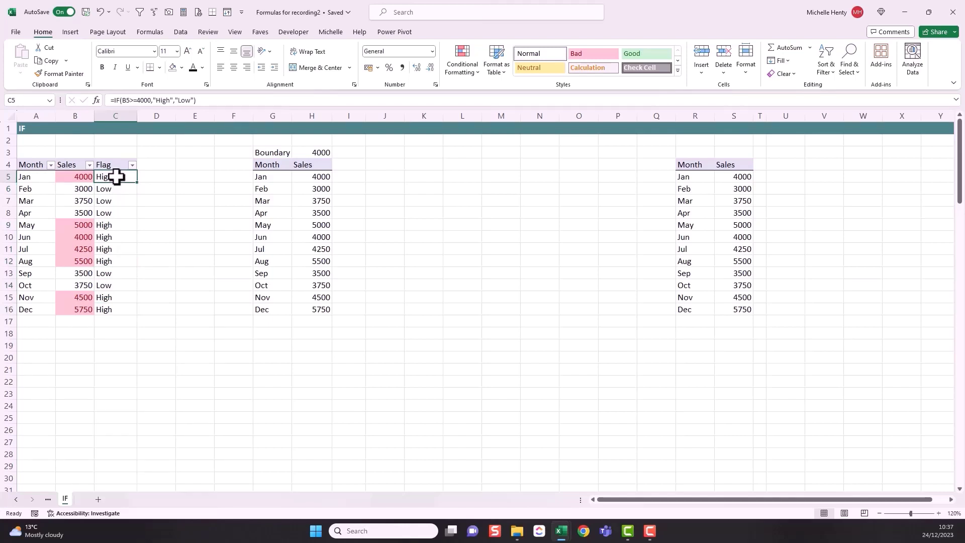
- Replace the false result in C5's formula with empty text, making it =IF(B5>=4000,"High","")
left_click(192, 100)
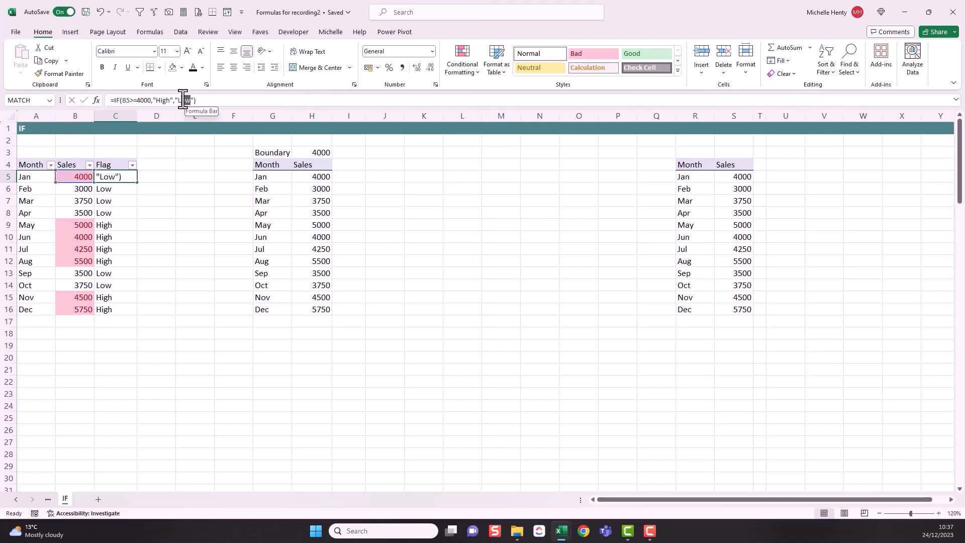
double_click(185, 100)
key("BackSpace")
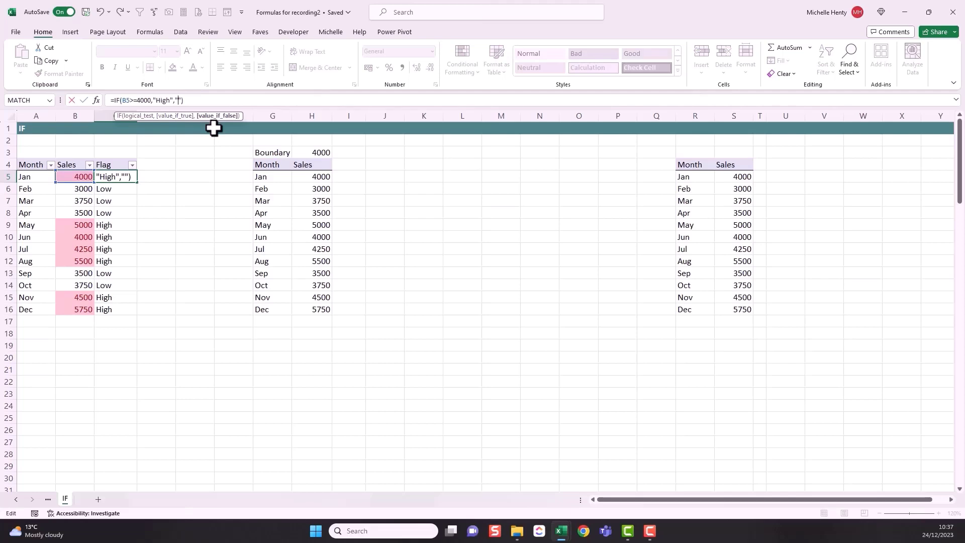
left_click(188, 100)
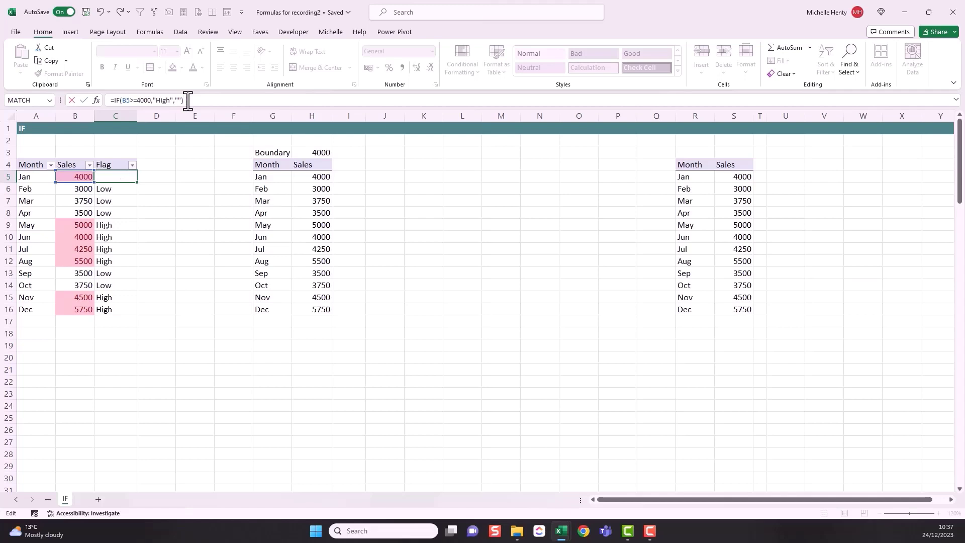
key("Return")
- Copy the revised C5 formula down the Flag column to C16
left_click(133, 176)
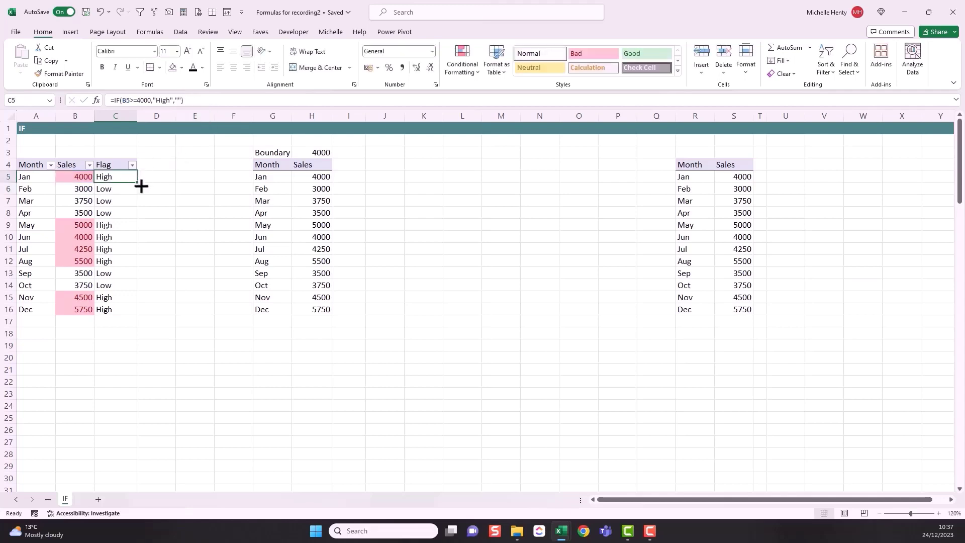
double_click(137, 183)
left_click(129, 336)
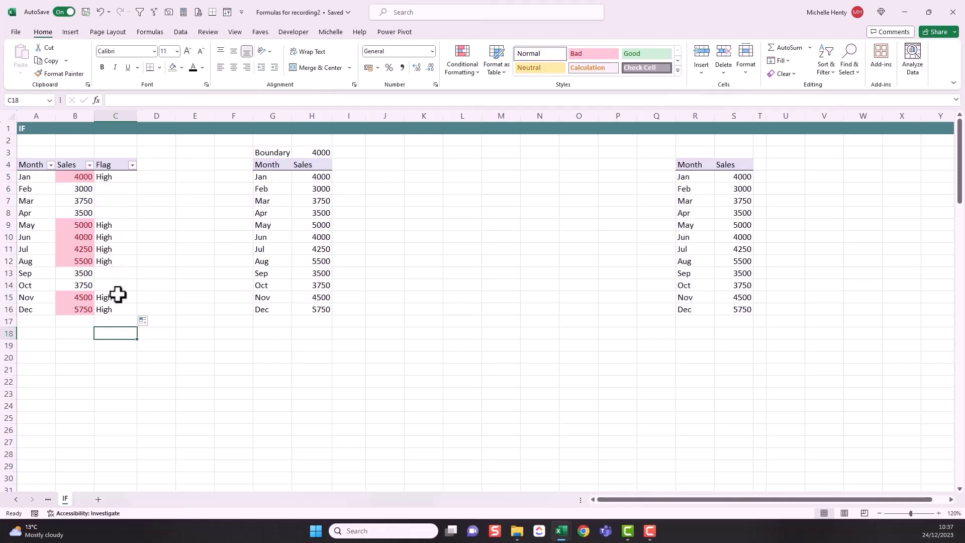
- Check the refilled Flag formulas, the boundary cell H3 and the fixed threshold inside C5's formula
left_click_drag(104, 190, 104, 213)
left_click_drag(114, 270, 111, 284)
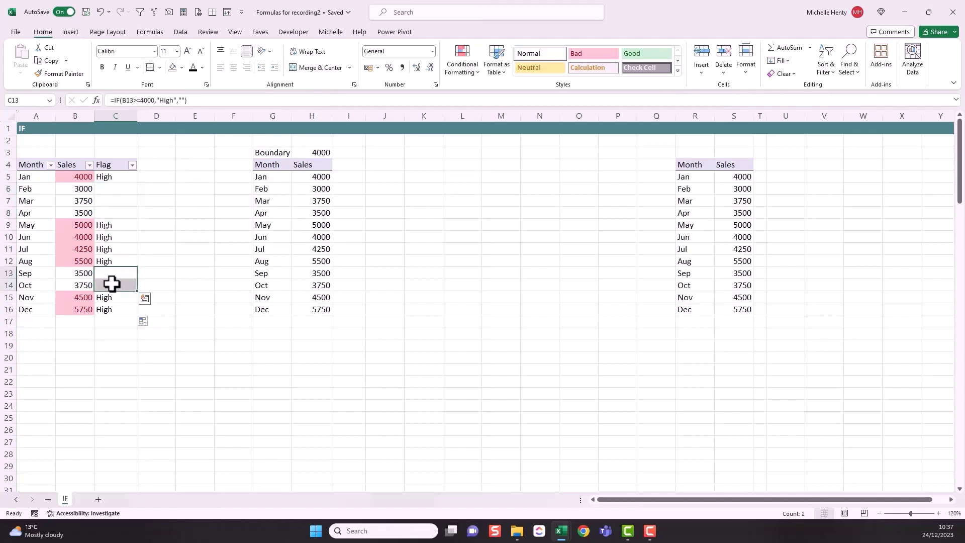
left_click(119, 180)
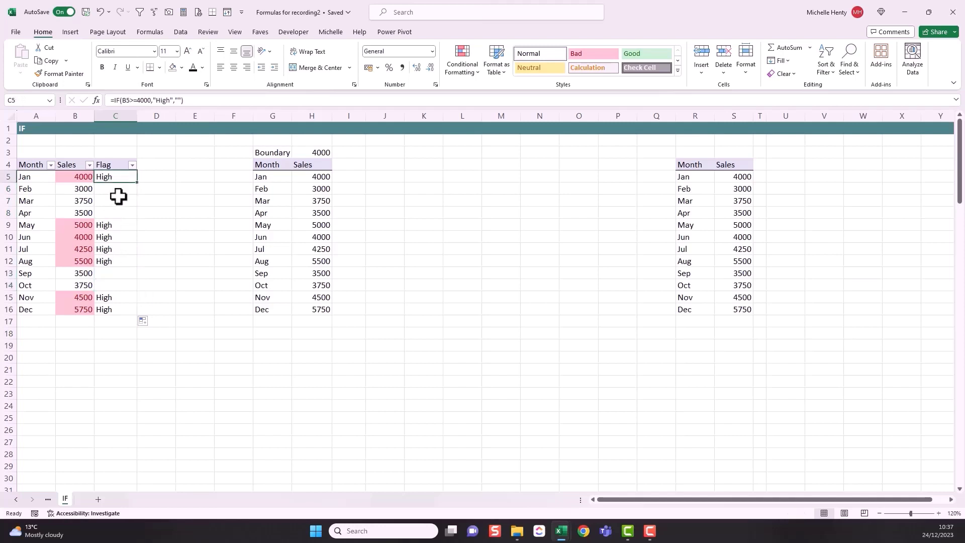
left_click(113, 226)
left_click(106, 295)
left_click(355, 178)
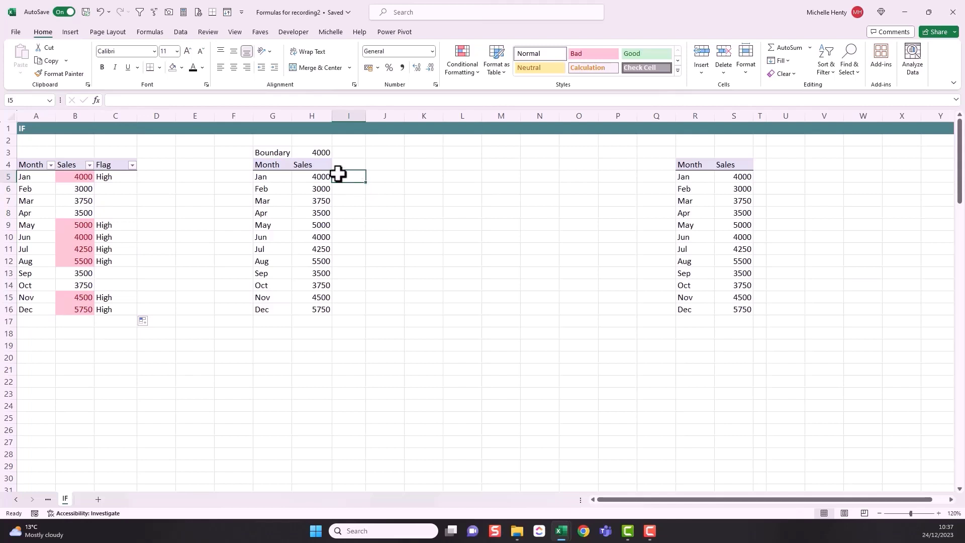
left_click(322, 153)
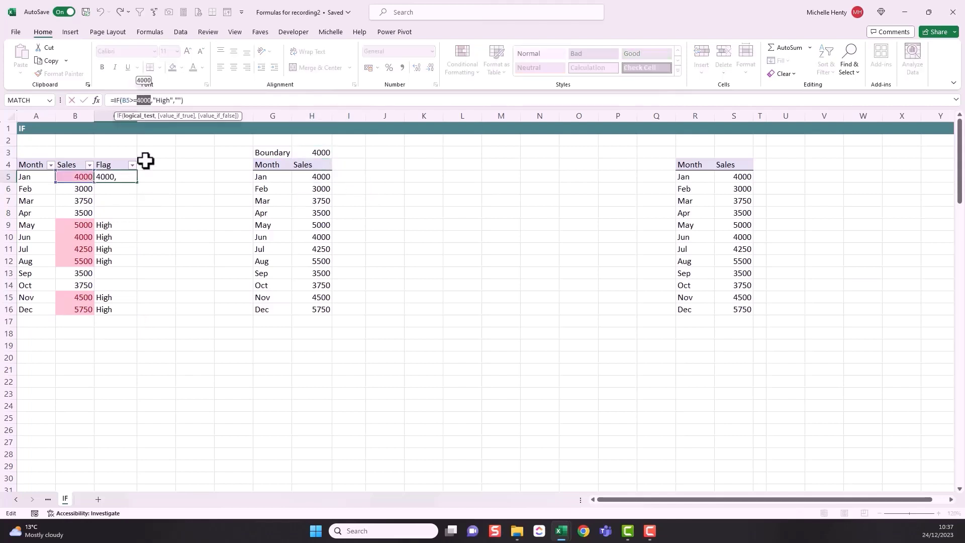
key("Escape")
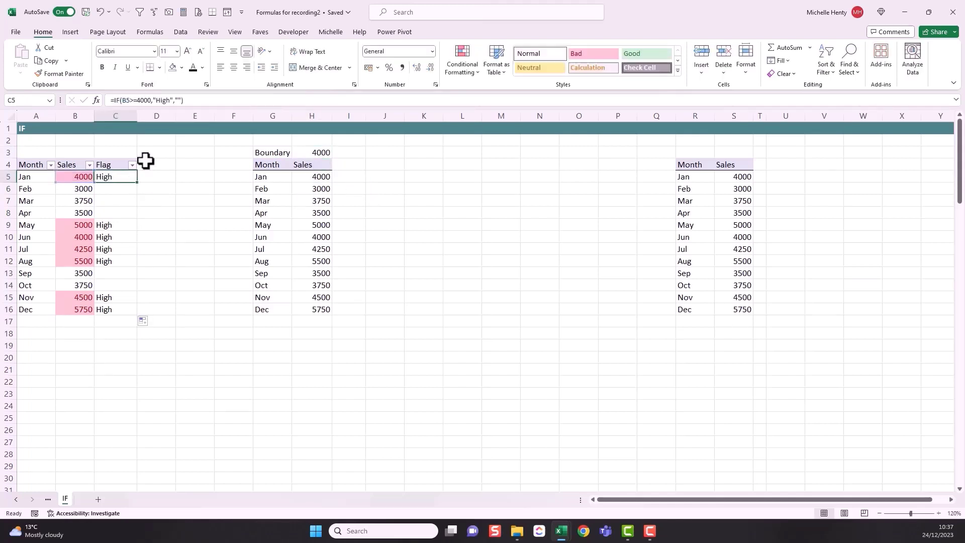
- Enter =IF(H5>=$H$3,"High","") in I5, using an absolute reference to the boundary cell
left_click(342, 177)
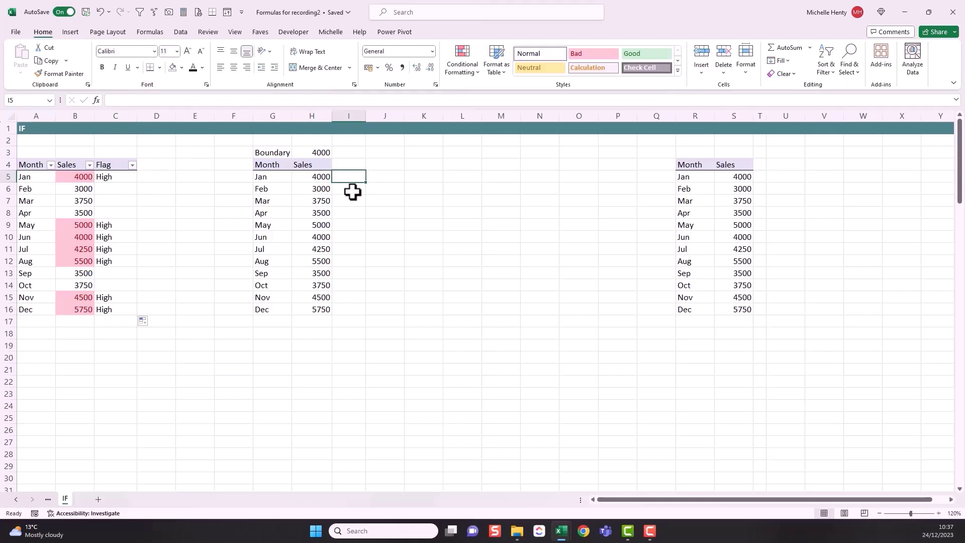
type("=if(")
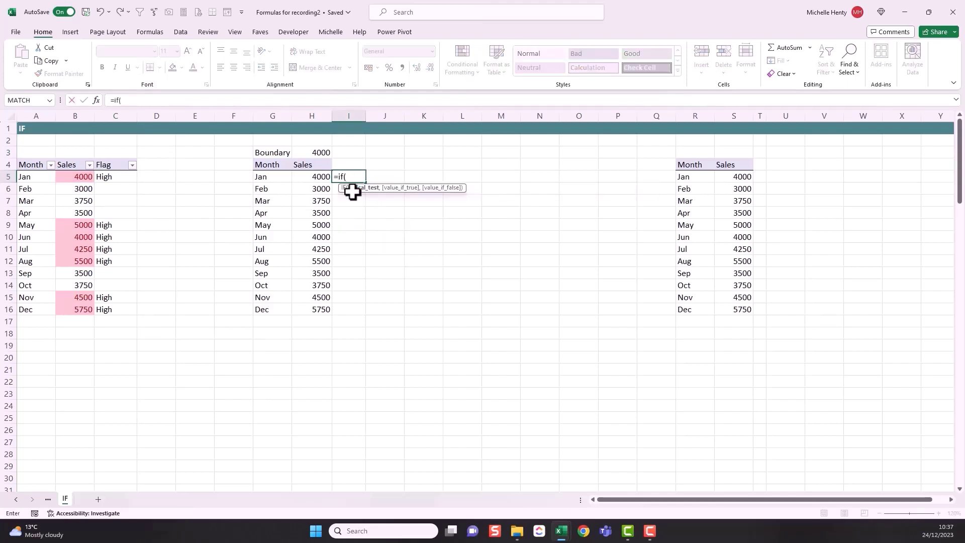
left_click(325, 176)
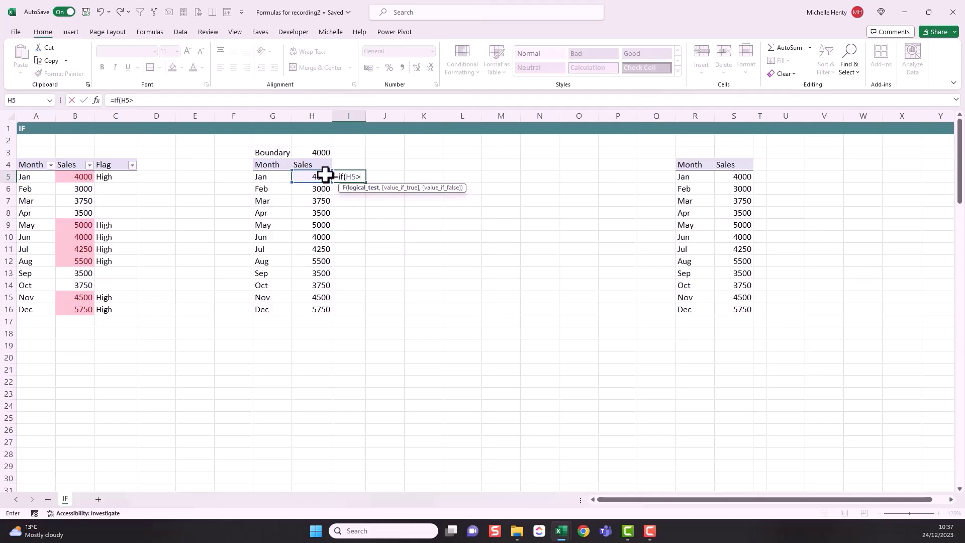
left_click(315, 152)
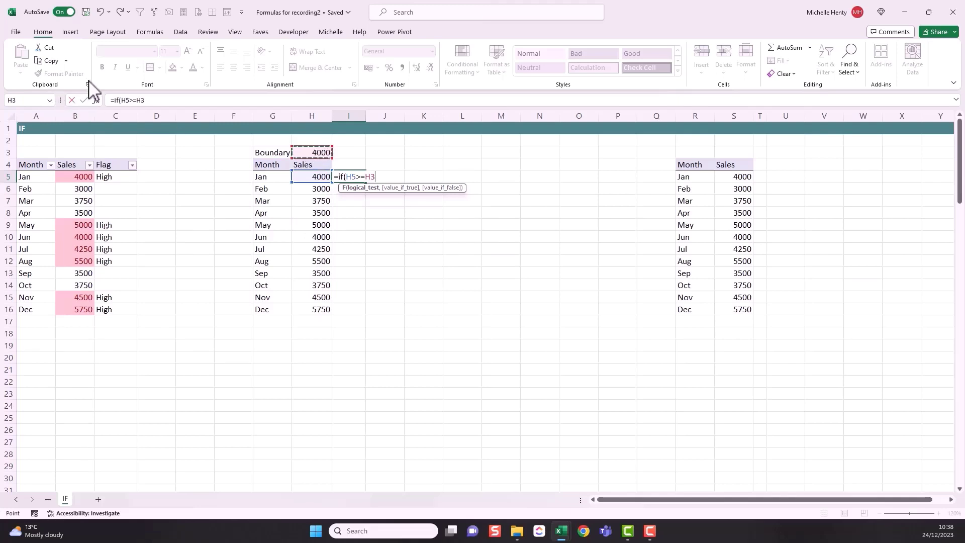
double_click(139, 101)
key("F4")
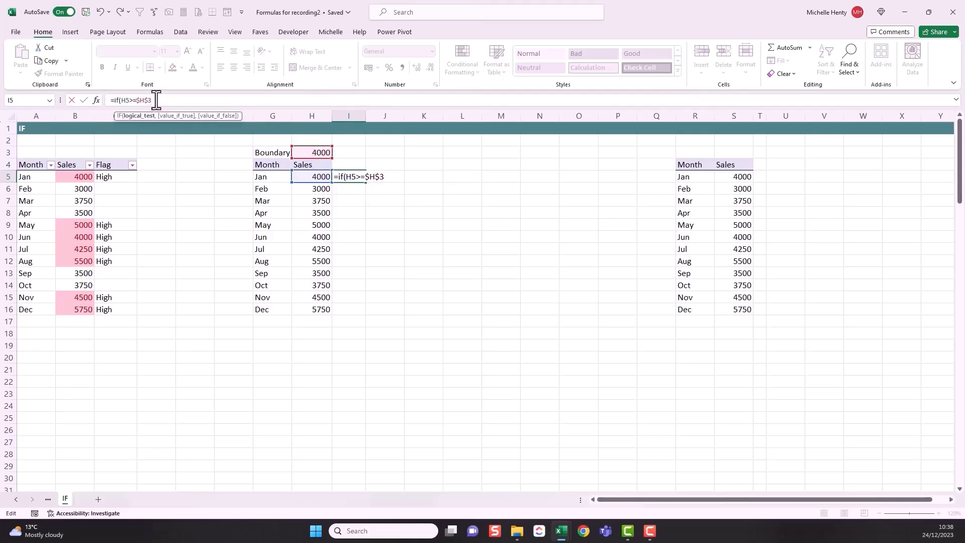
type(",")
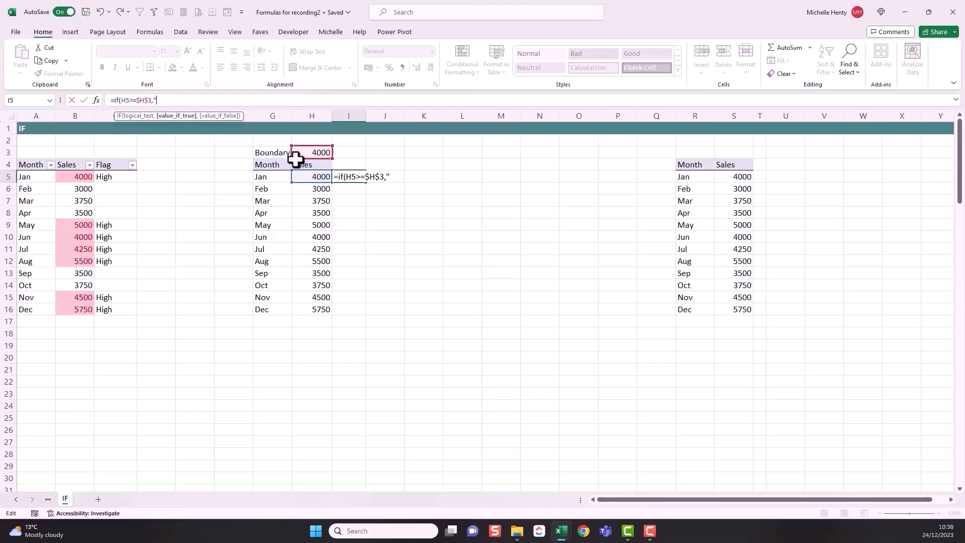
type("\"High\",\"\")")
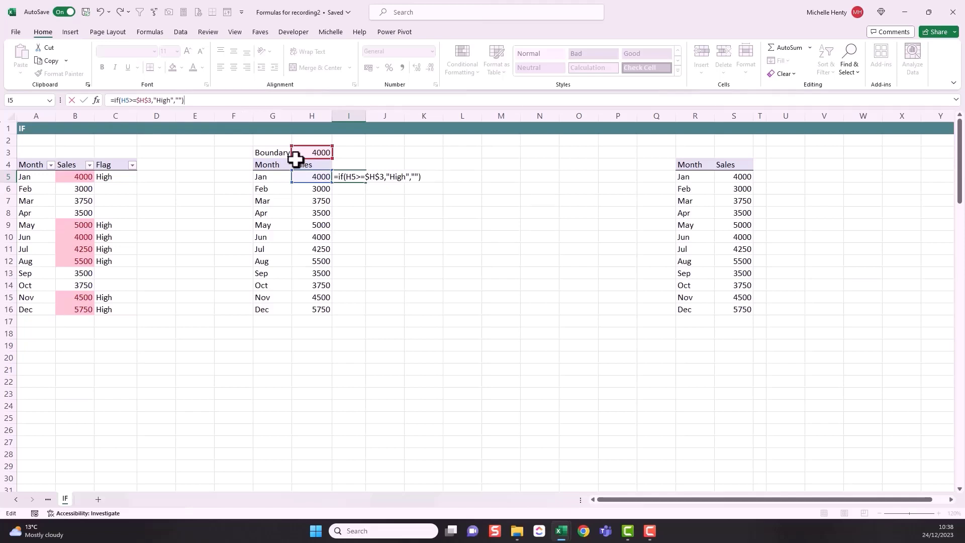
key("Return")
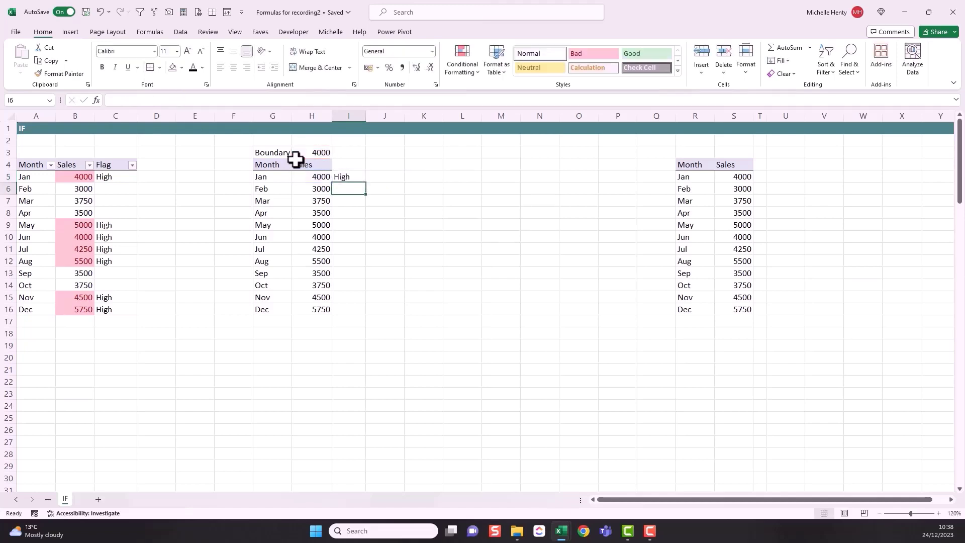
- Copy the I5 formula down to I16 and check its reference to the boundary cell H3
left_click(348, 179)
double_click(366, 185)
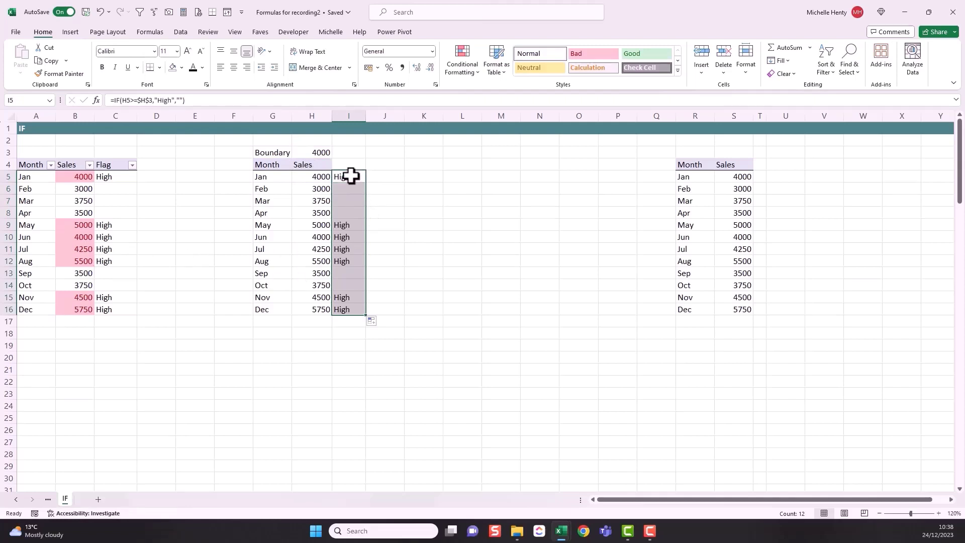
left_click(352, 176)
left_click(318, 152)
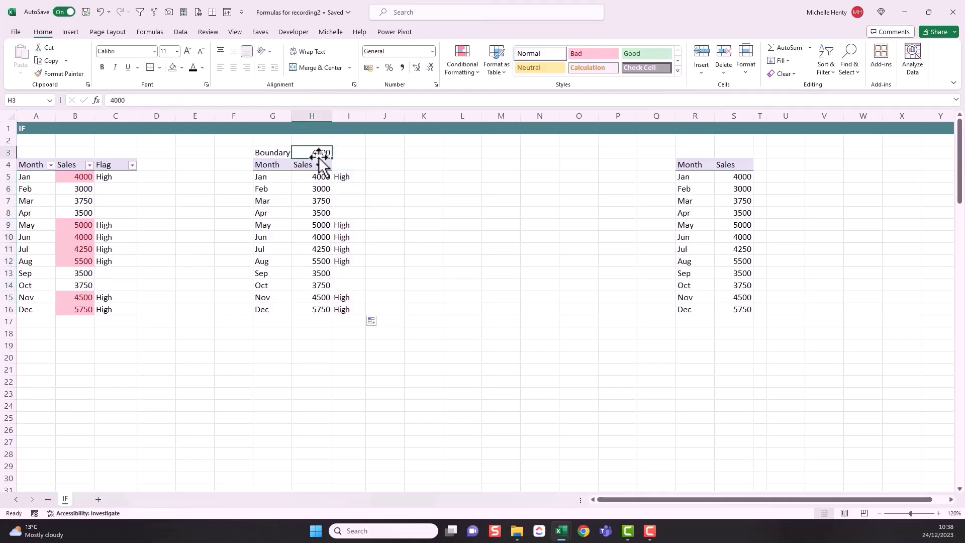
left_click(346, 179)
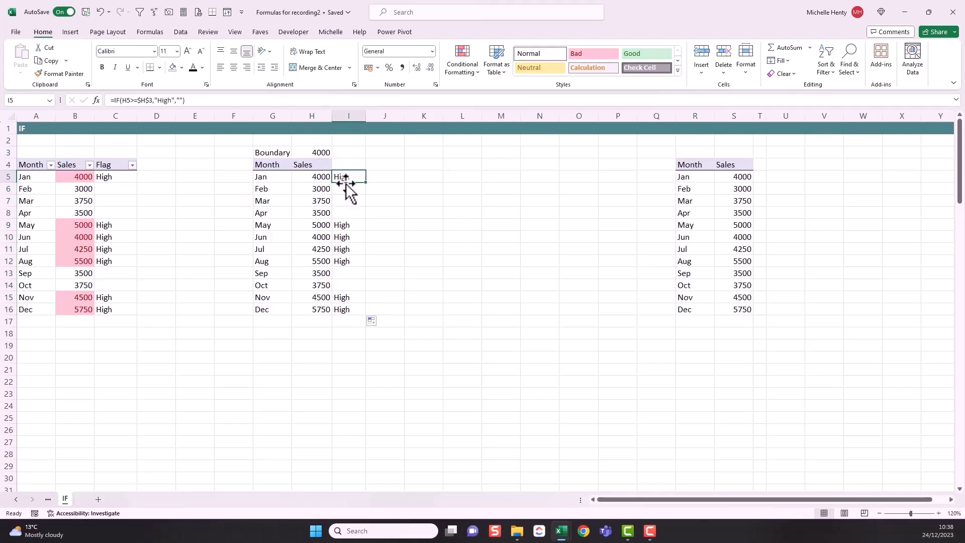
- Set the boundary value in H3 to 3500
left_click(319, 152)
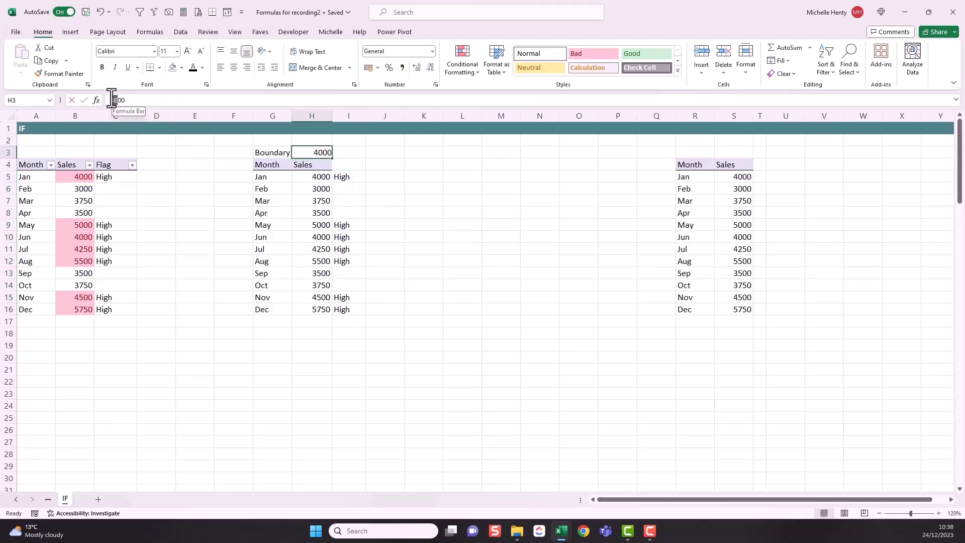
left_click_drag(116, 100, 111, 100)
type("35")
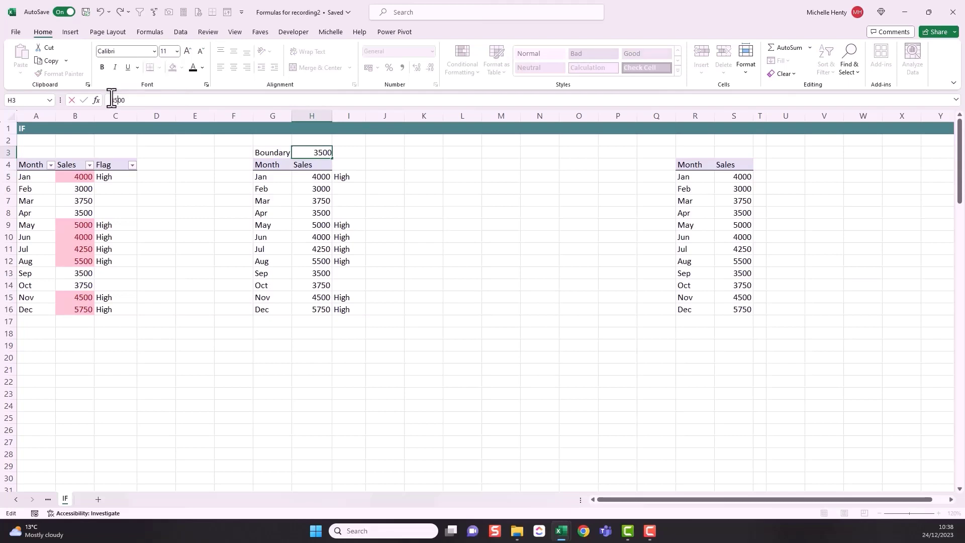
key("Return")
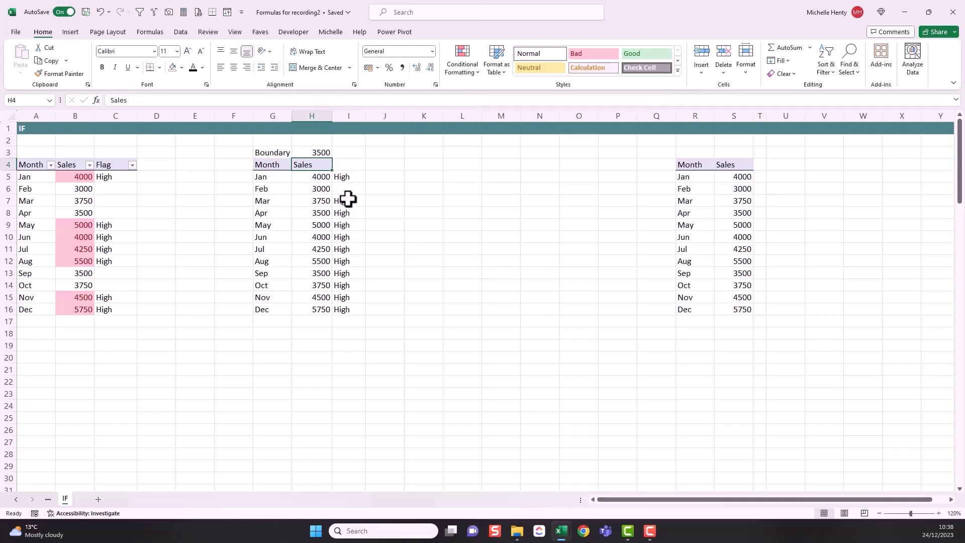
- Set the boundary value in H3 to 3750
left_click(317, 154)
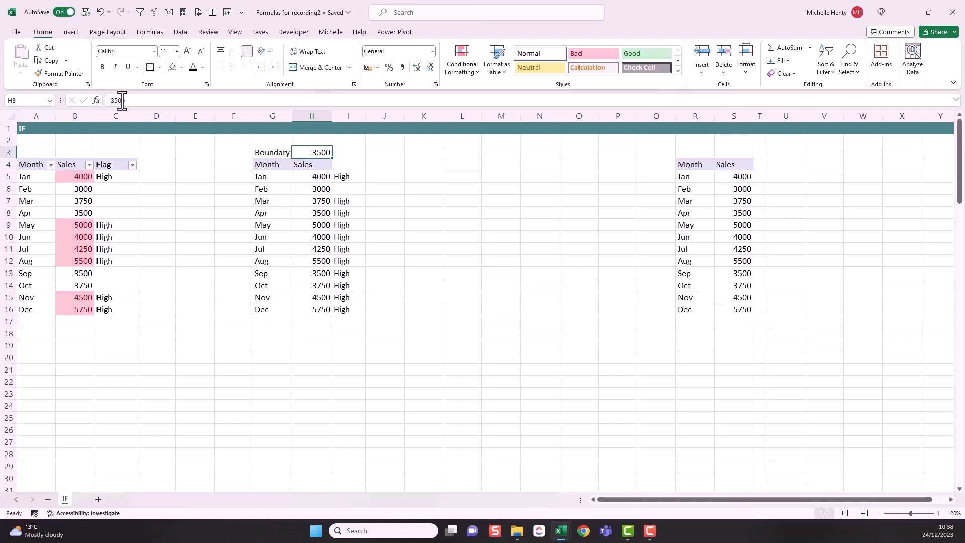
left_click_drag(122, 100, 112, 102)
key("Delete")
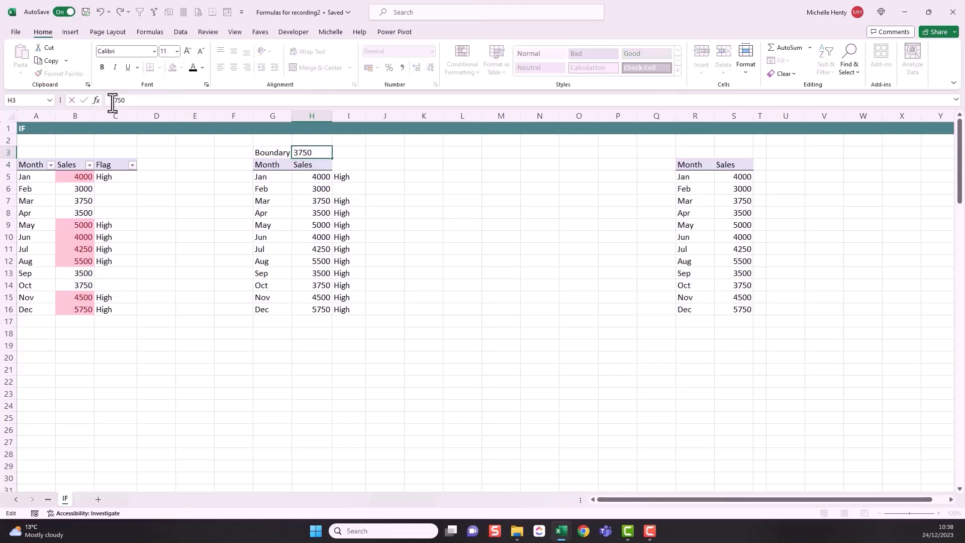
type("75")
key("Return")
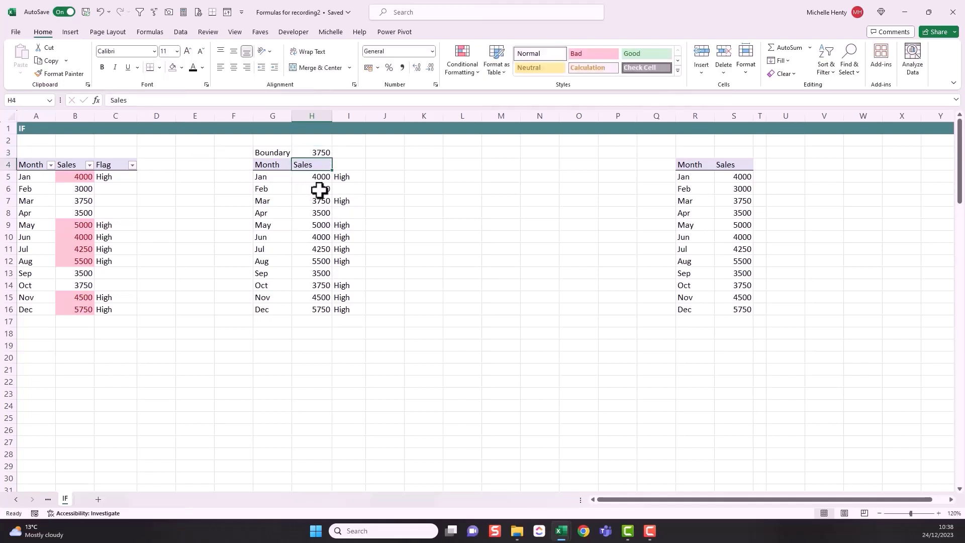
- Compare C5's fixed-threshold formula with the boundary cell H3, and select T5 beside the third table
left_click(121, 177)
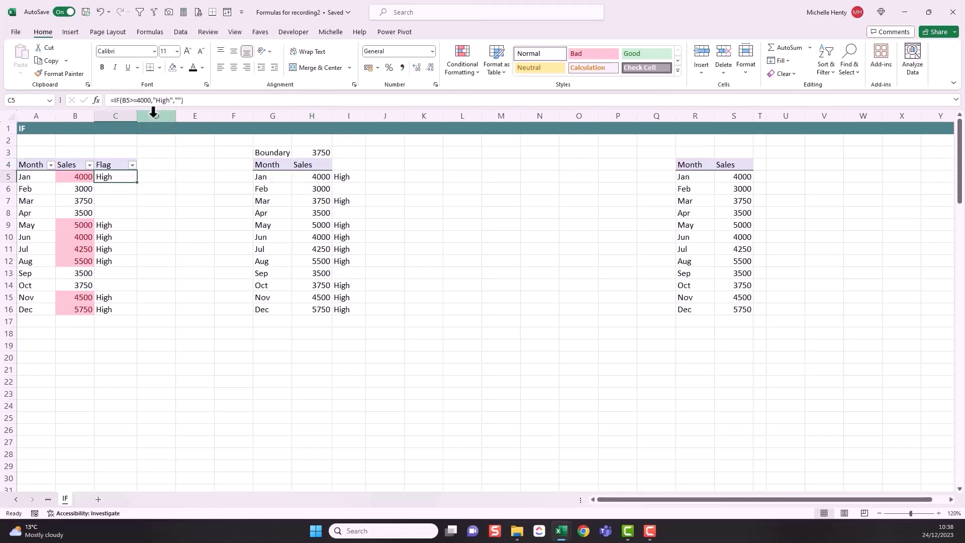
left_click(325, 155)
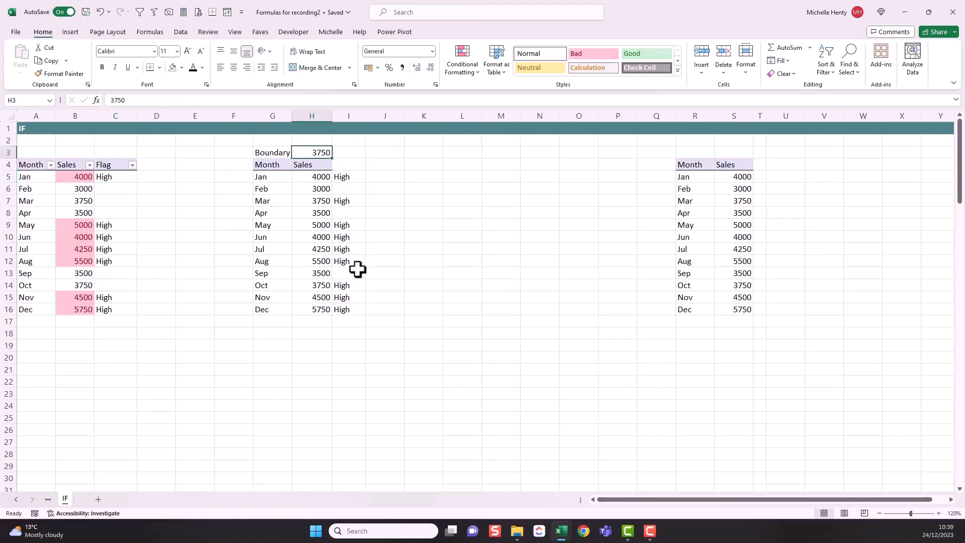
left_click(763, 177)
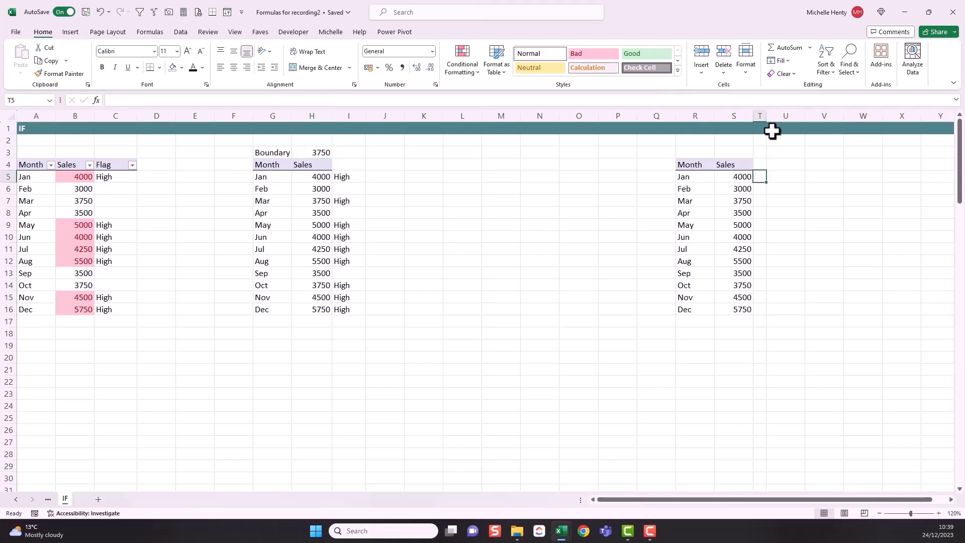
- Apply a three-circle icon set to the sales in S5:S16, using Number thresholds with green starting at 4000
left_click_drag(734, 177, 726, 310)
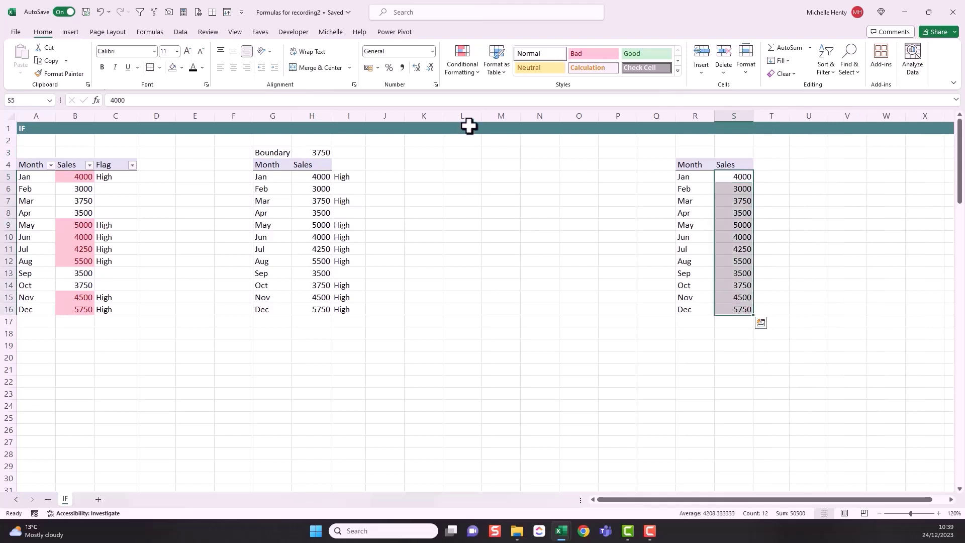
left_click(466, 73)
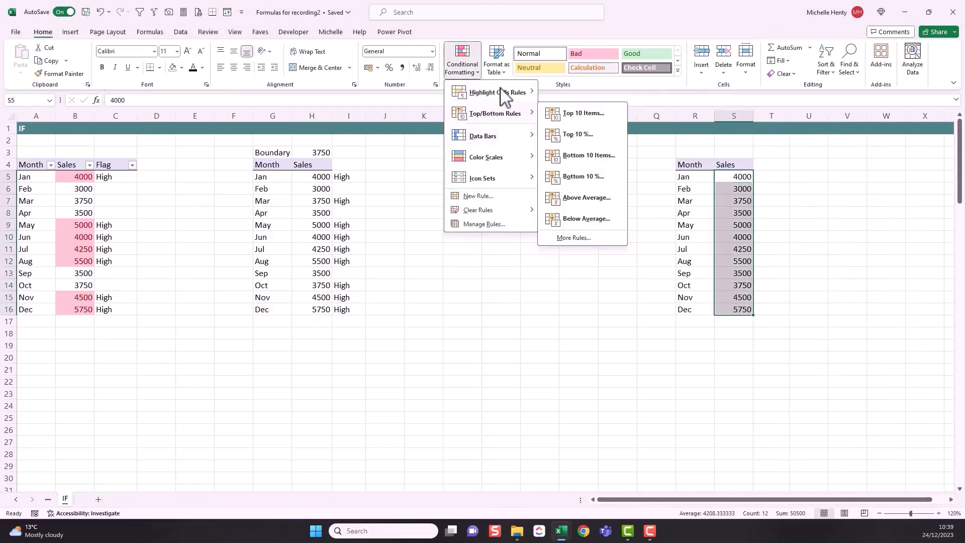
mouse_move(511, 188)
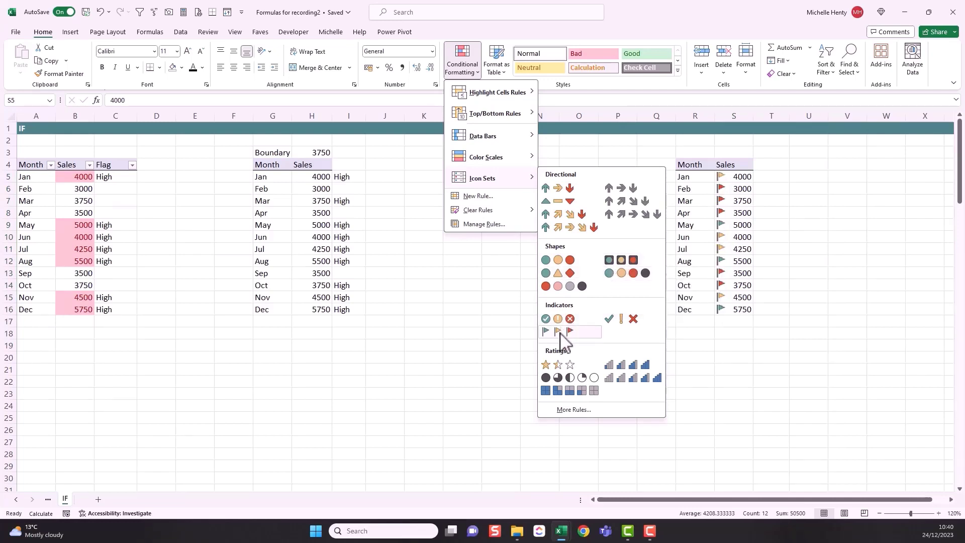
left_click(573, 410)
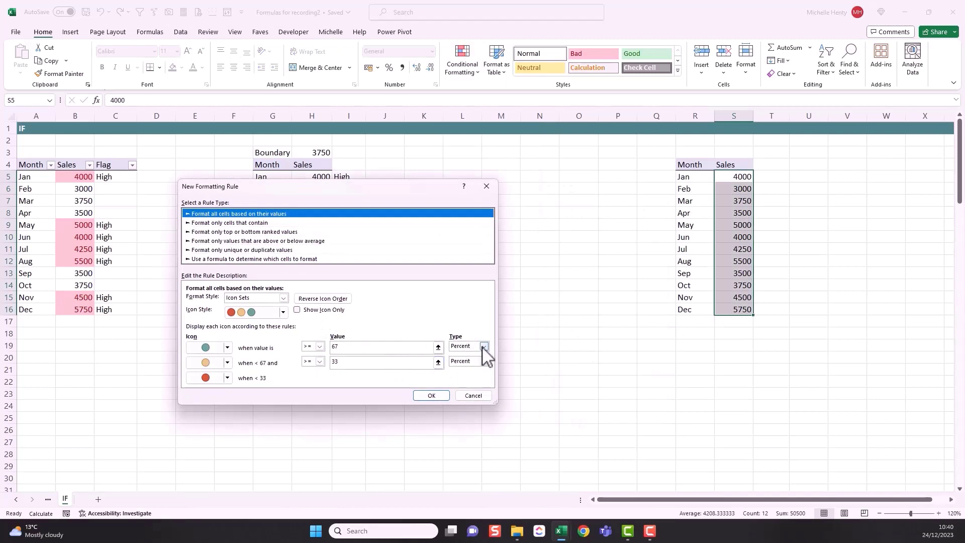
left_click(484, 347)
left_click(482, 358)
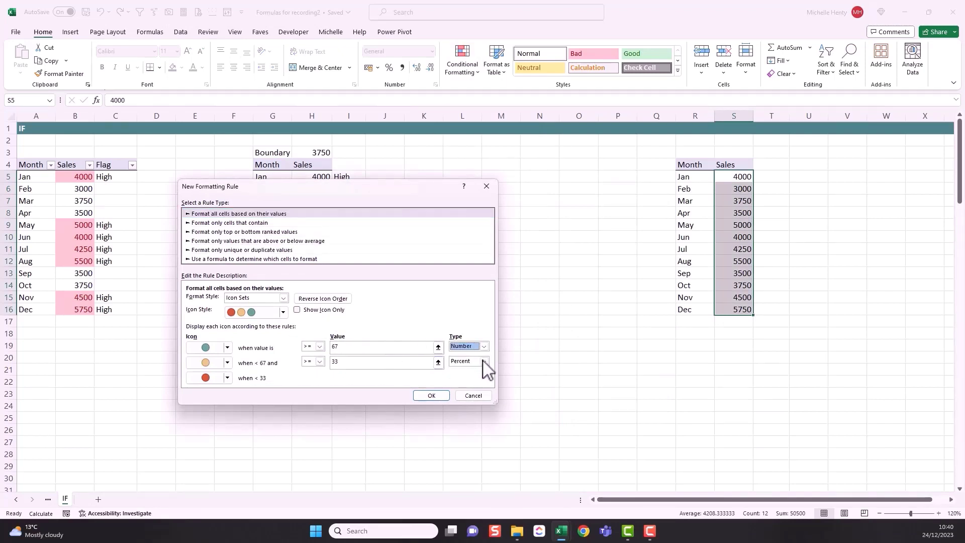
left_click(483, 361)
left_click(470, 373)
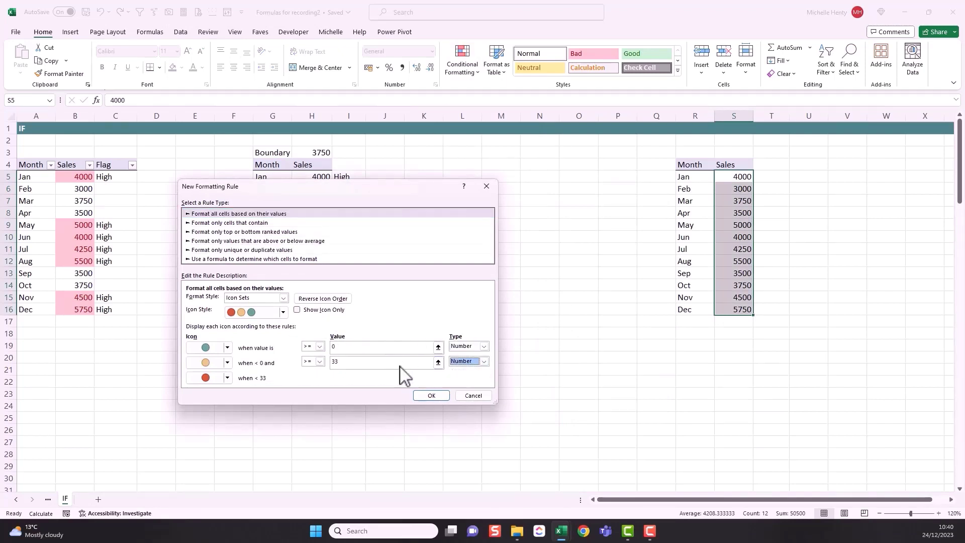
left_click(333, 348)
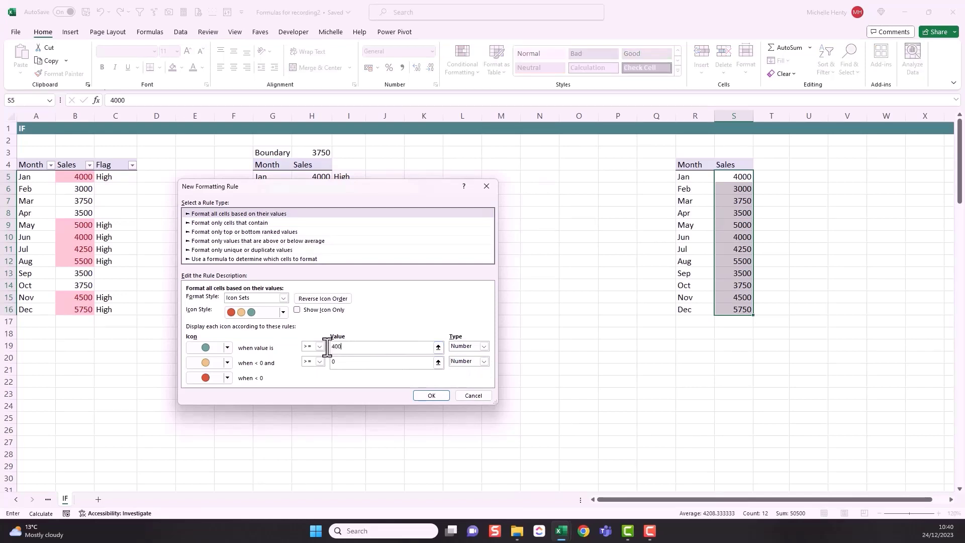
type("4000")
left_click(336, 362)
left_click(431, 396)
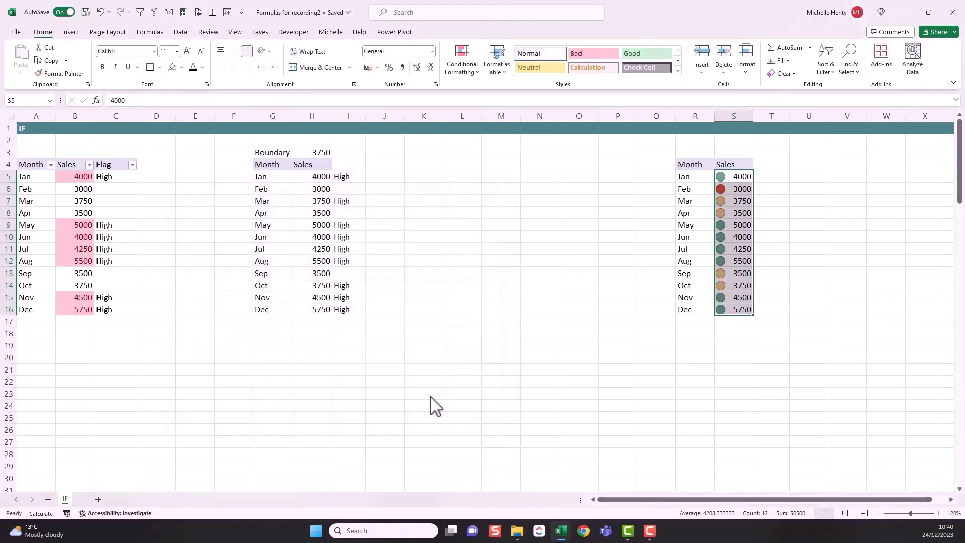
- Check the icons beside the third table's sales and undo the icon set on S5:S16
left_click(768, 177)
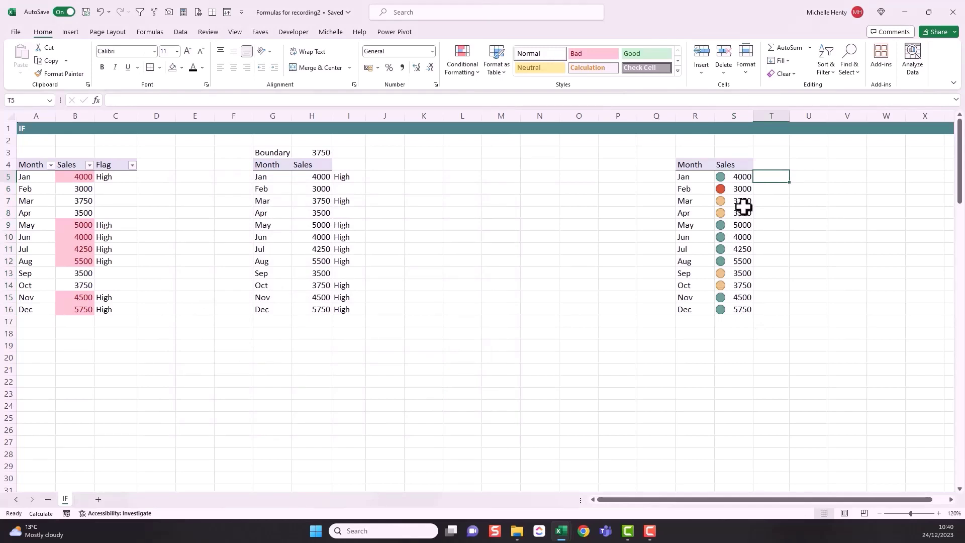
left_click(742, 190)
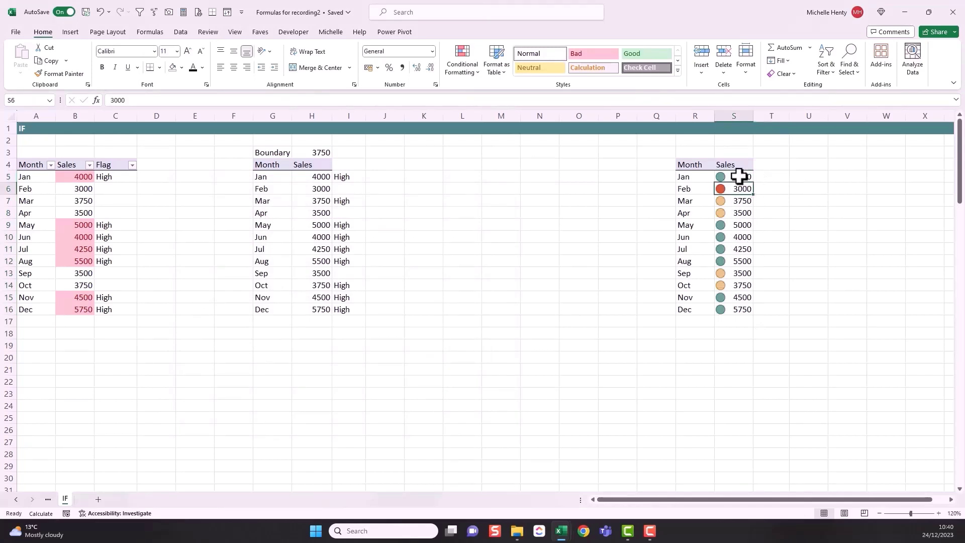
key("ctrl+z")
- Enter =S5 in T5 and copy the formula down to T16
left_click(762, 178)
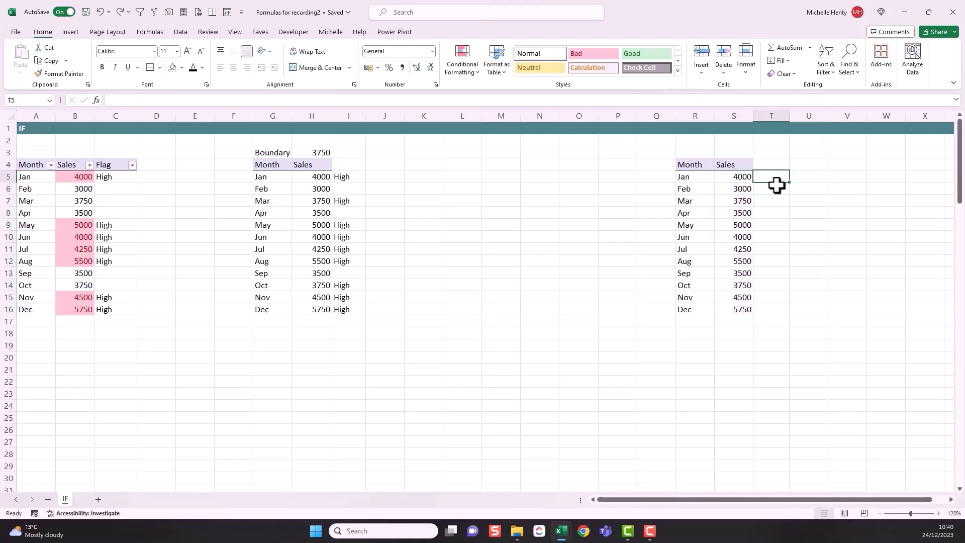
type("=")
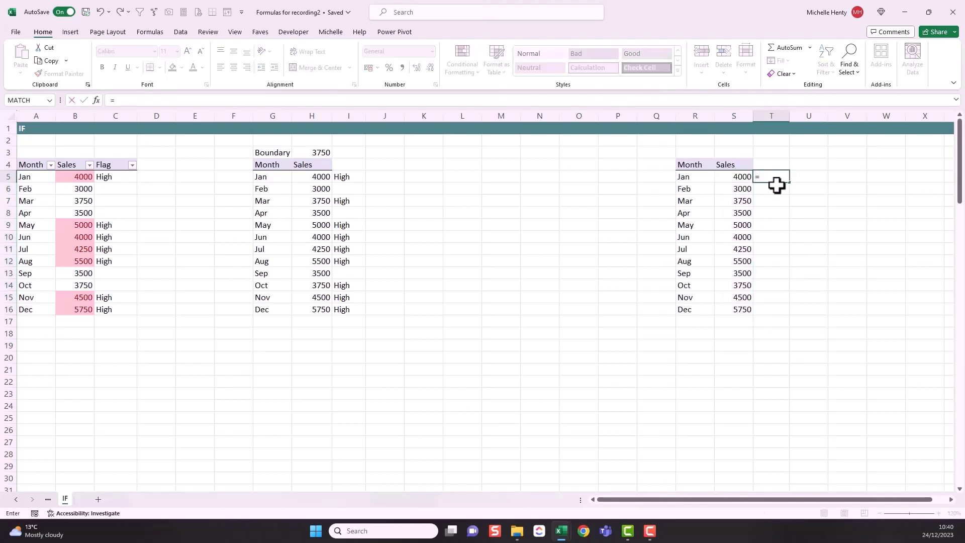
left_click(745, 177)
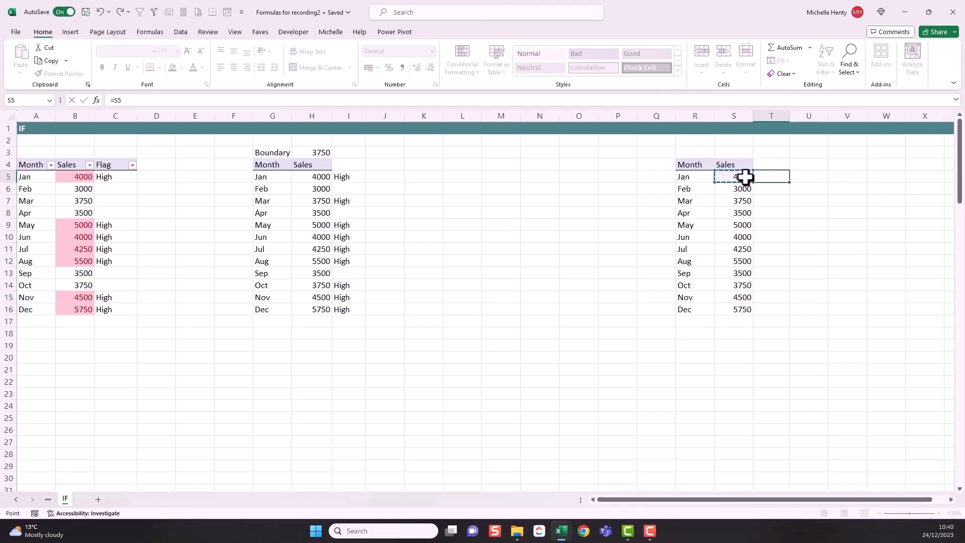
key("ctrl+Return")
left_click_drag(790, 182, 770, 315)
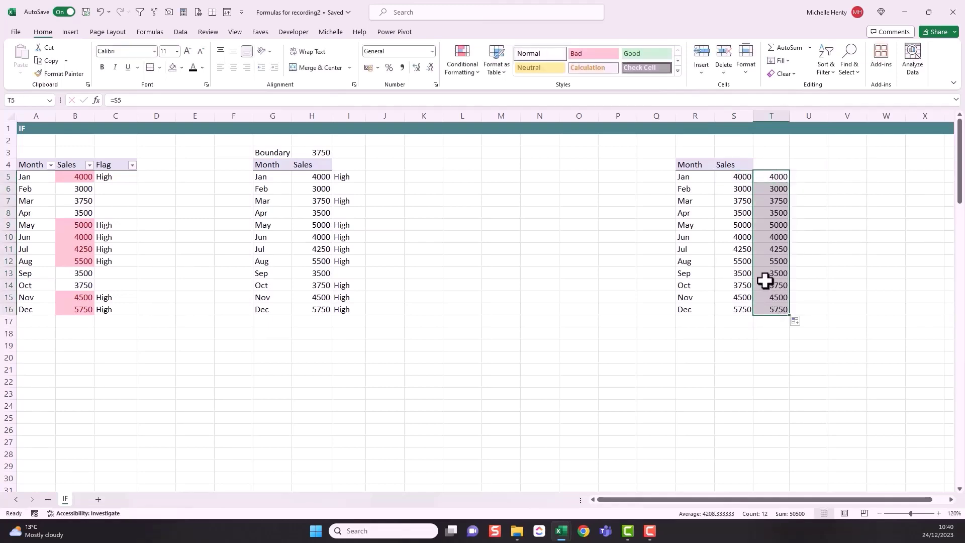
- Start a three-circle icon-set rule for T5:T16 with both threshold types set to Number
left_click(475, 75)
mouse_move(479, 179)
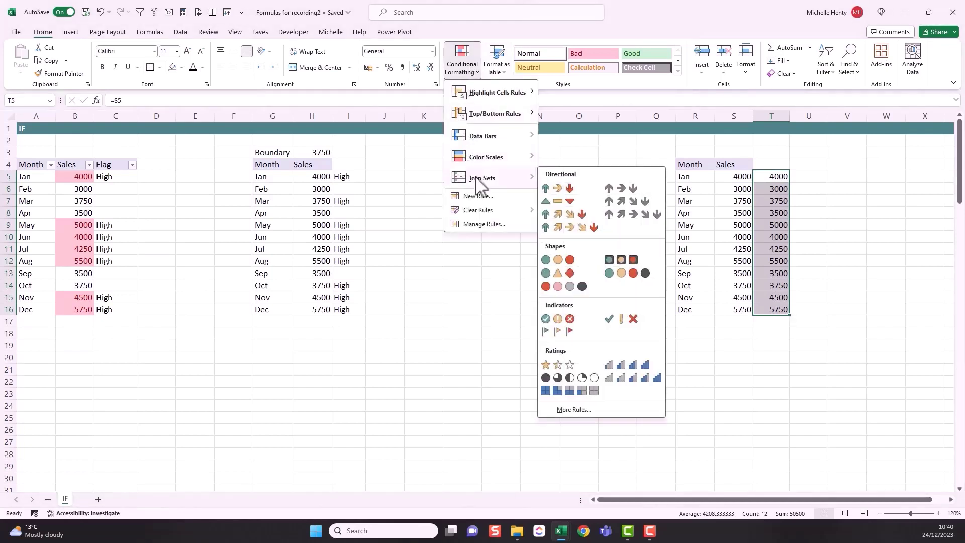
left_click(574, 409)
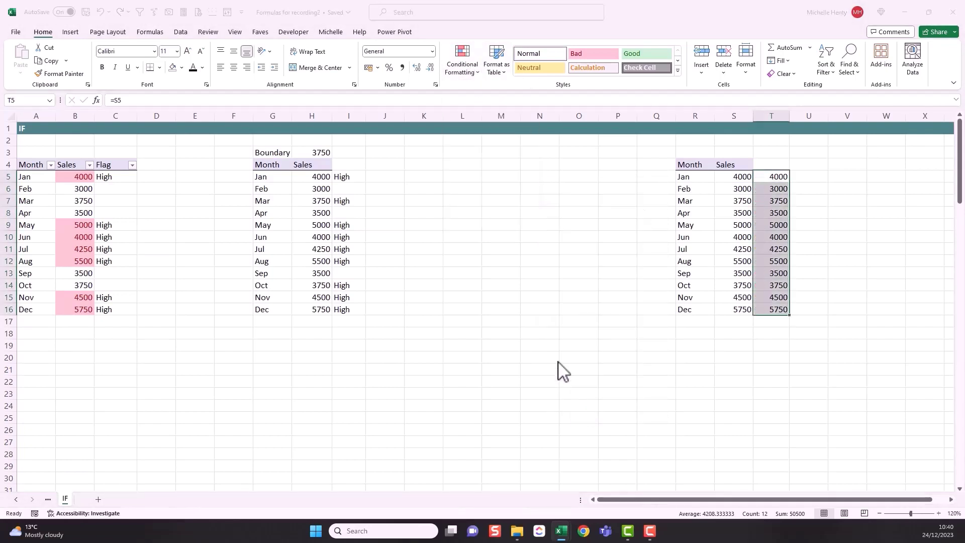
left_click(484, 346)
left_click(472, 356)
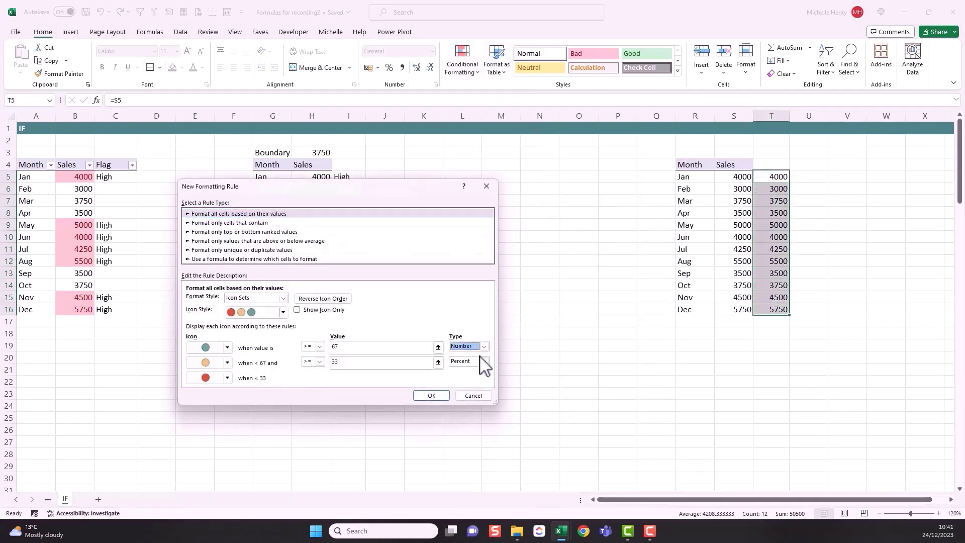
left_click(483, 362)
left_click(473, 370)
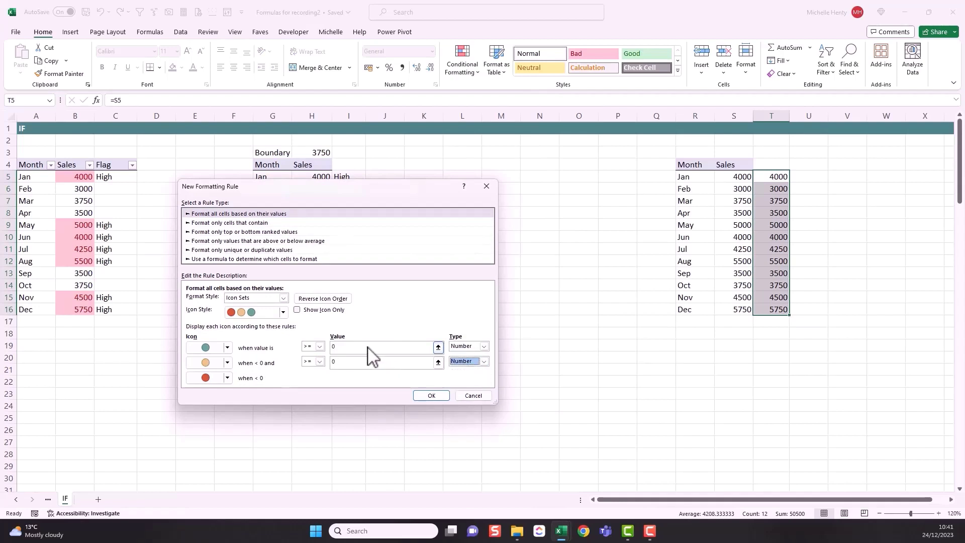
- Apply the rule with thresholds of 4000 and 3500, showing only icons, and narrow column T to fit them
double_click(334, 347)
type("4000")
left_click(330, 362)
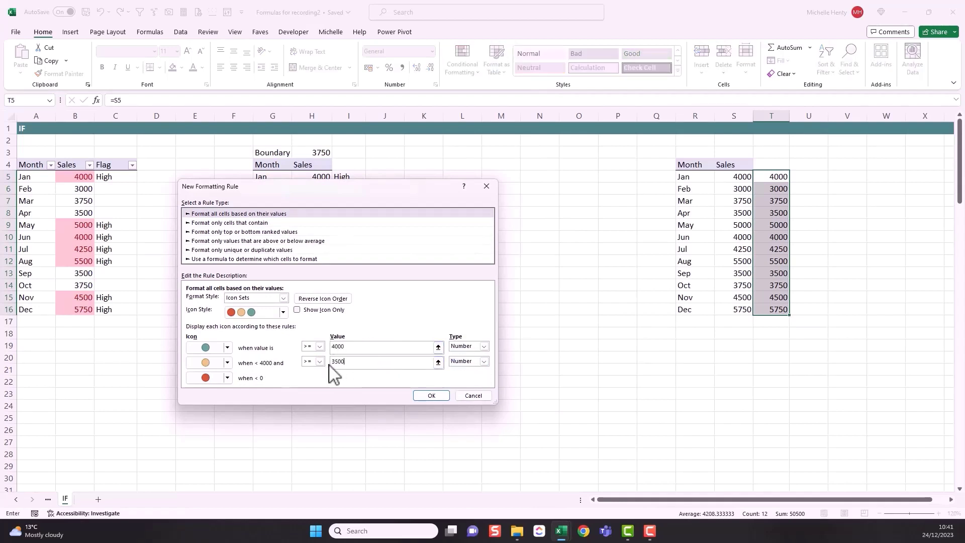
left_click(298, 310)
left_click(430, 396)
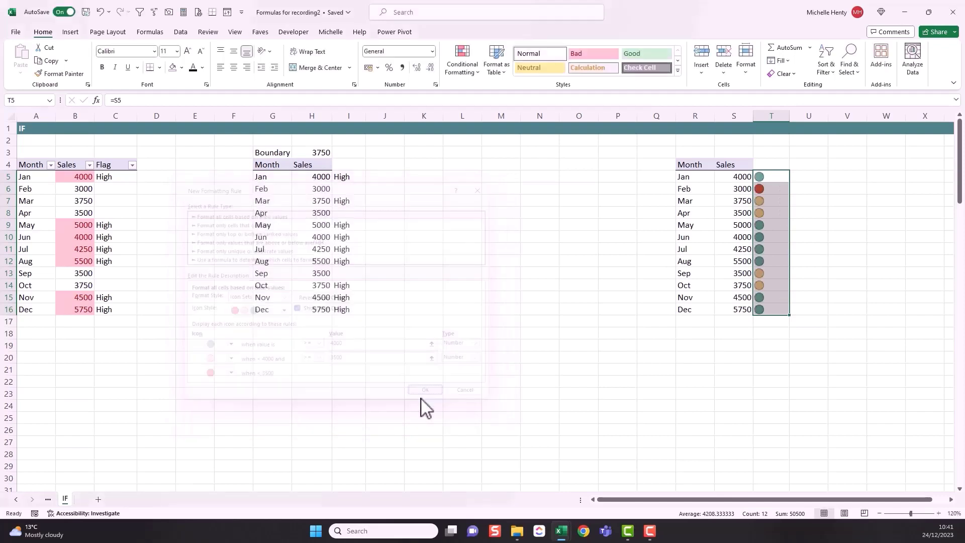
left_click(701, 335)
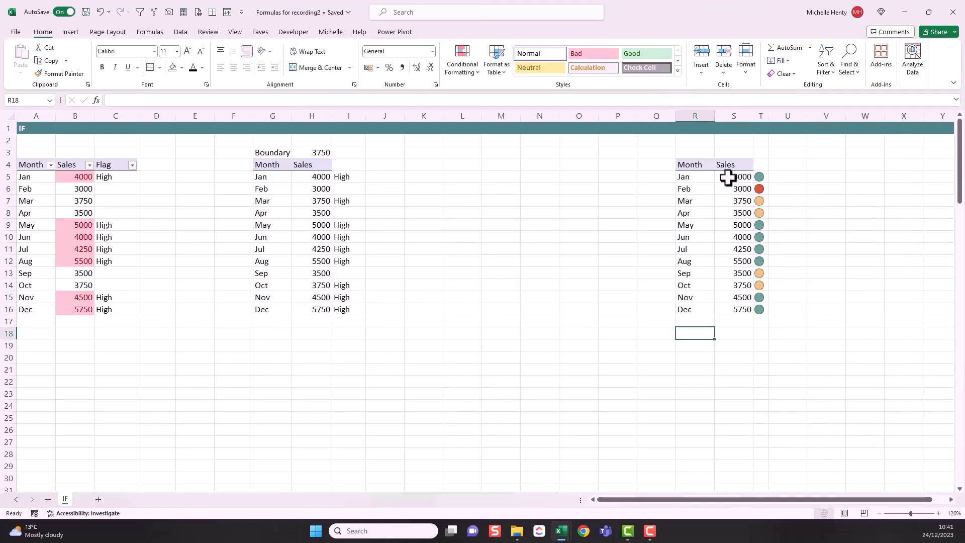
- Check T5's formula against the sales in column S, and set March's sales in S7 to 5000
left_click(766, 176)
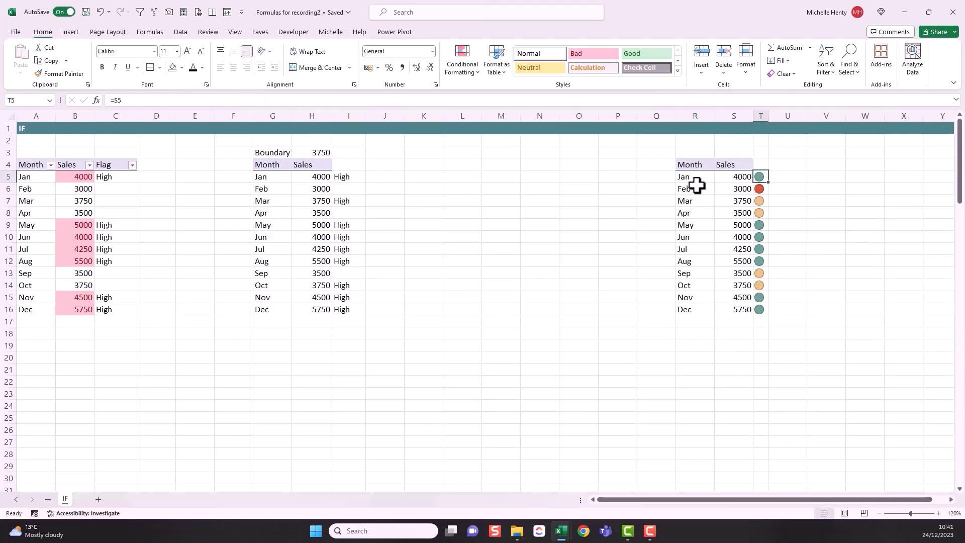
left_click(730, 175)
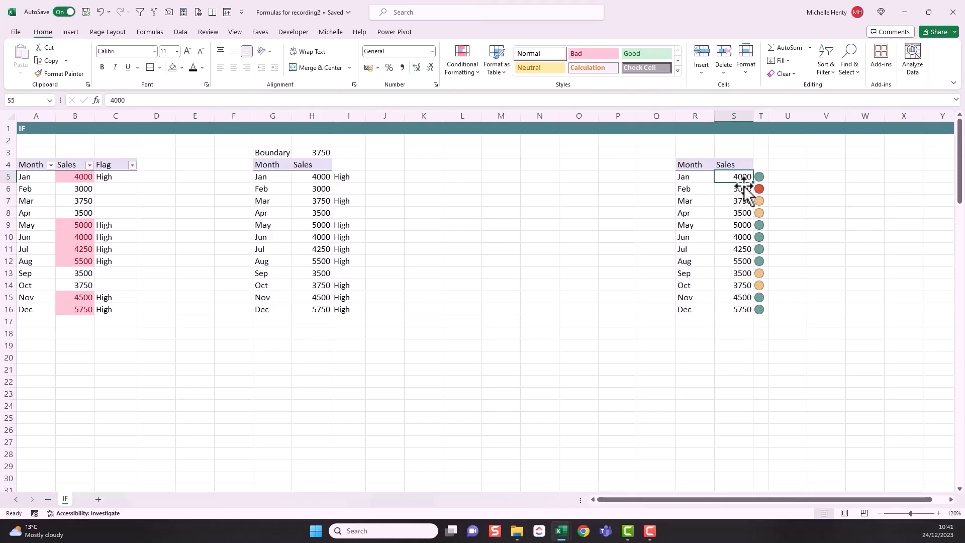
left_click(742, 190)
left_click(736, 210)
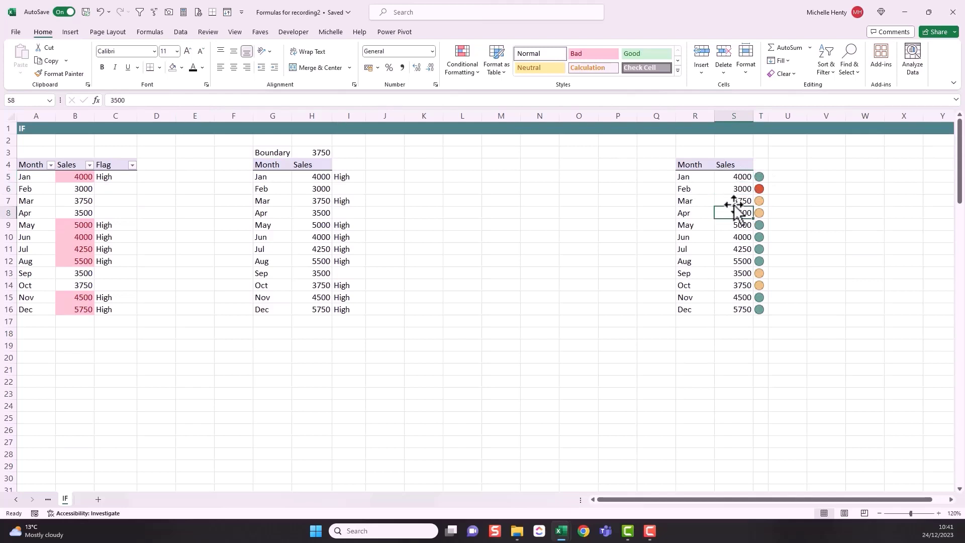
left_click(732, 200)
type("5000")
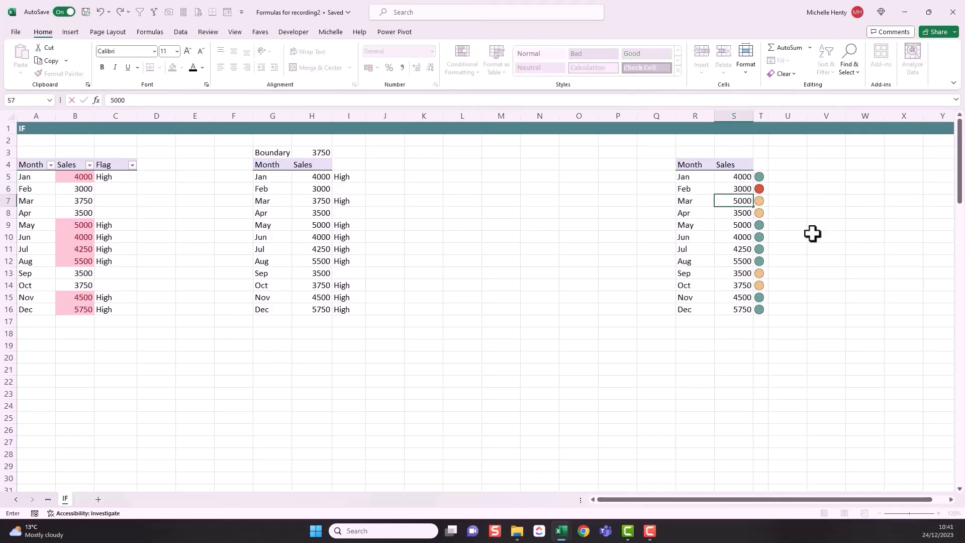
key("Return")
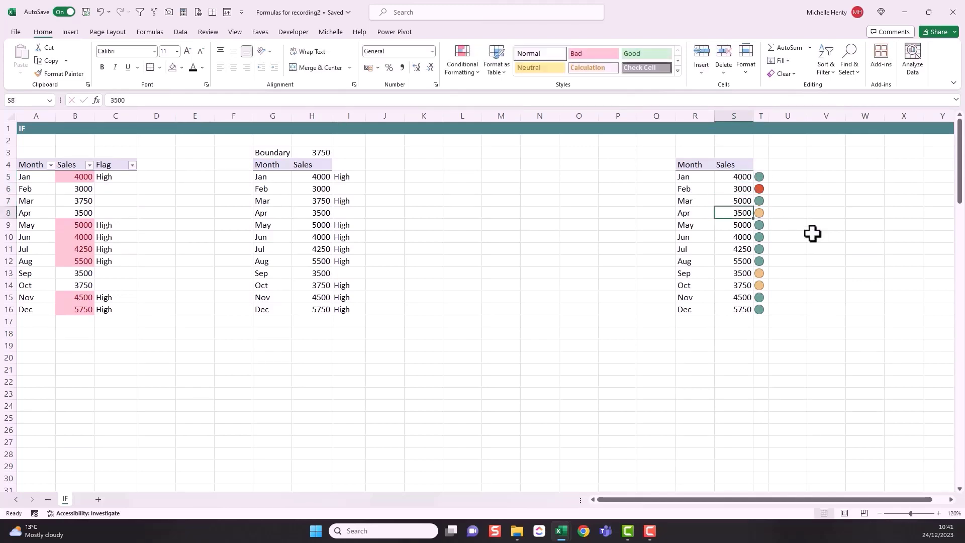
left_click(760, 201)
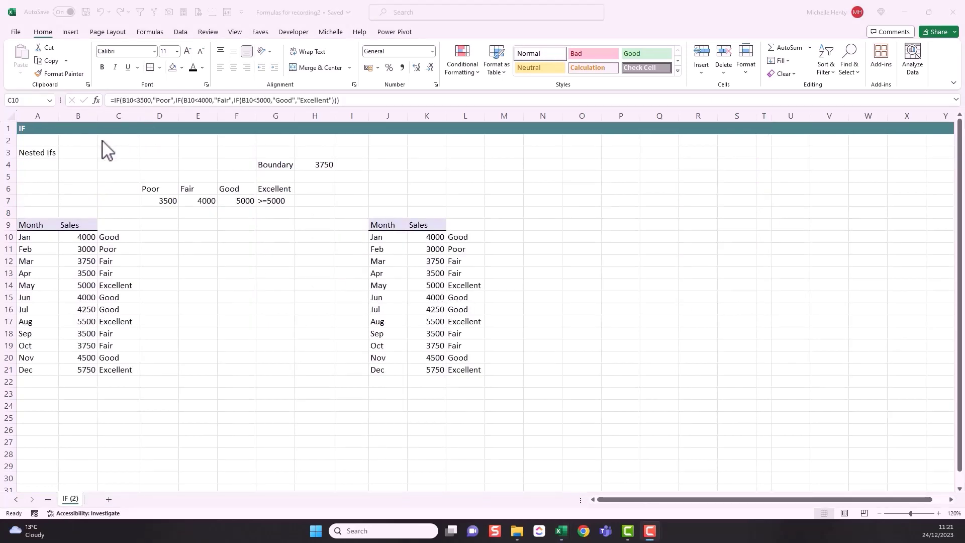
- Compare the nested IF formula in C10 with the IFS formula in L10 on the IF (2) sheet
left_click(119, 101)
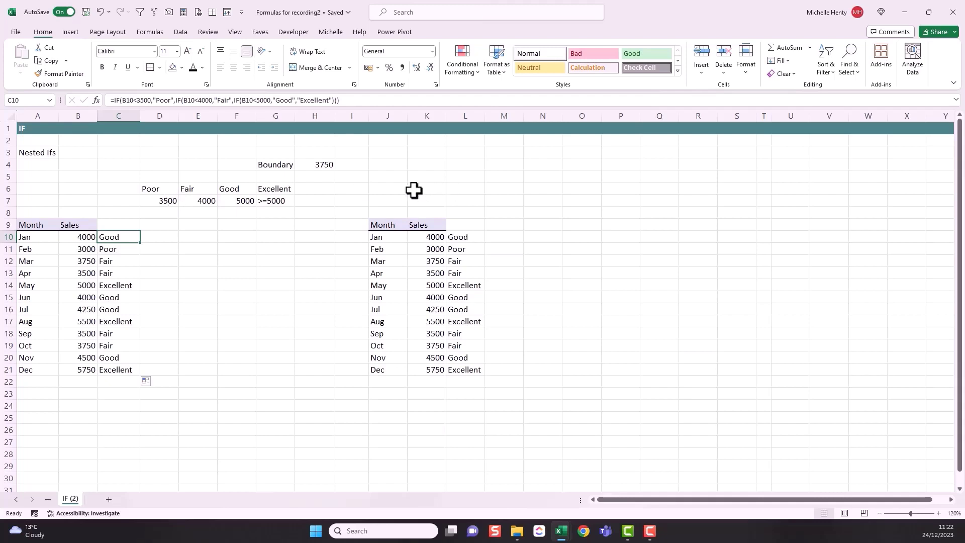
left_click(464, 236)
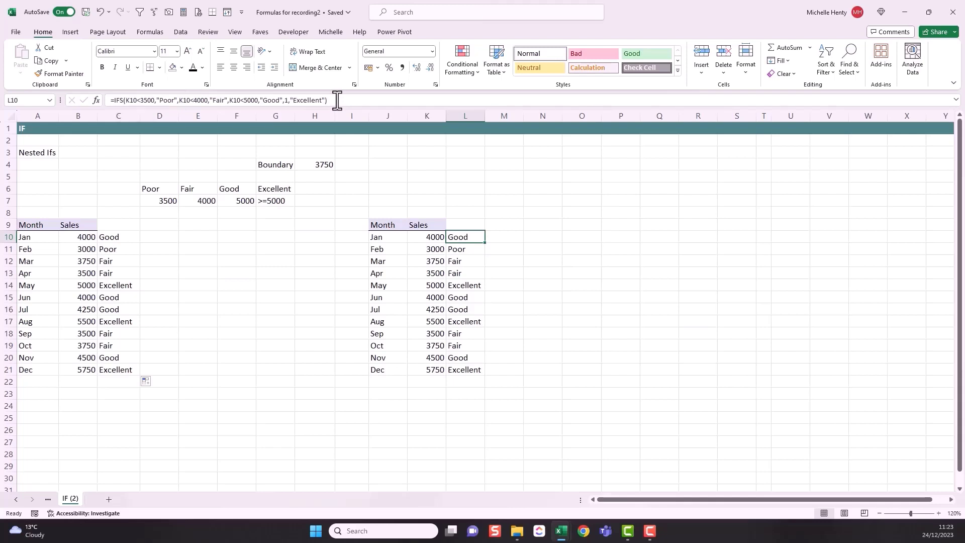
left_click(116, 239)
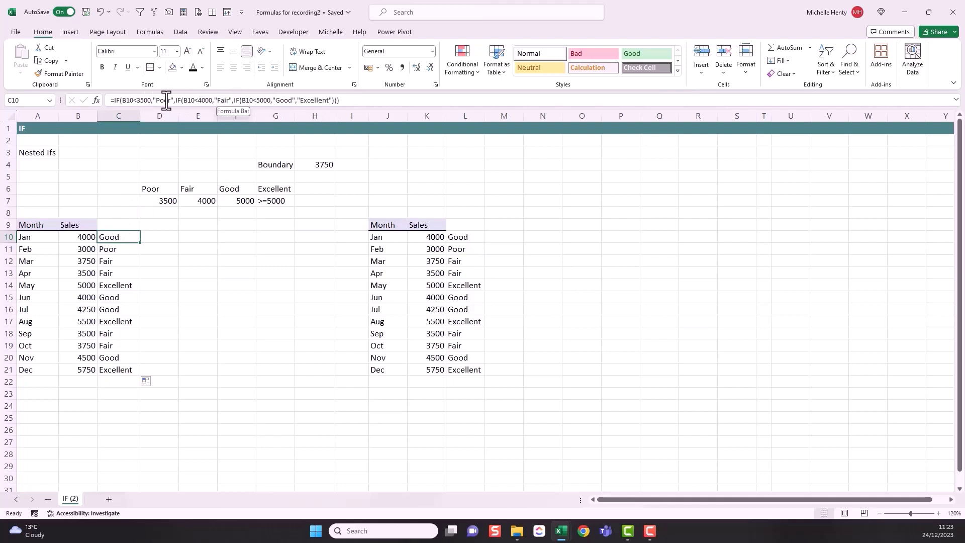
left_click(465, 239)
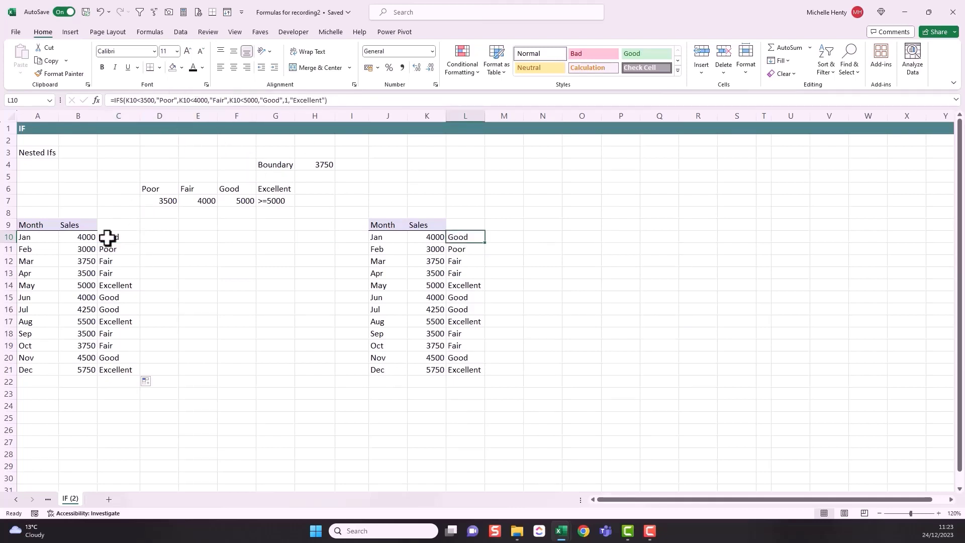
- Clear the nested IF results from C10:C21 and select C10
left_click_drag(107, 238, 115, 371)
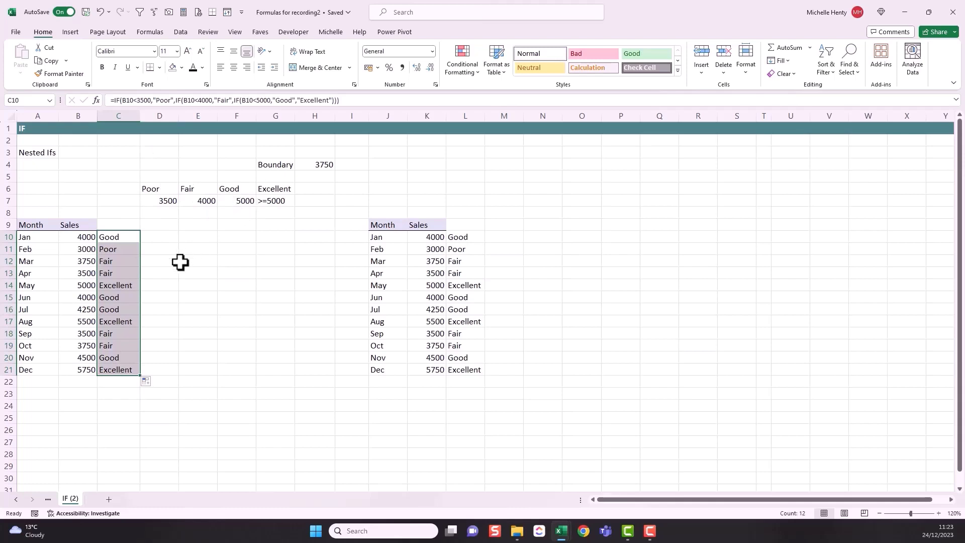
key("Delete")
key("ctrl+z")
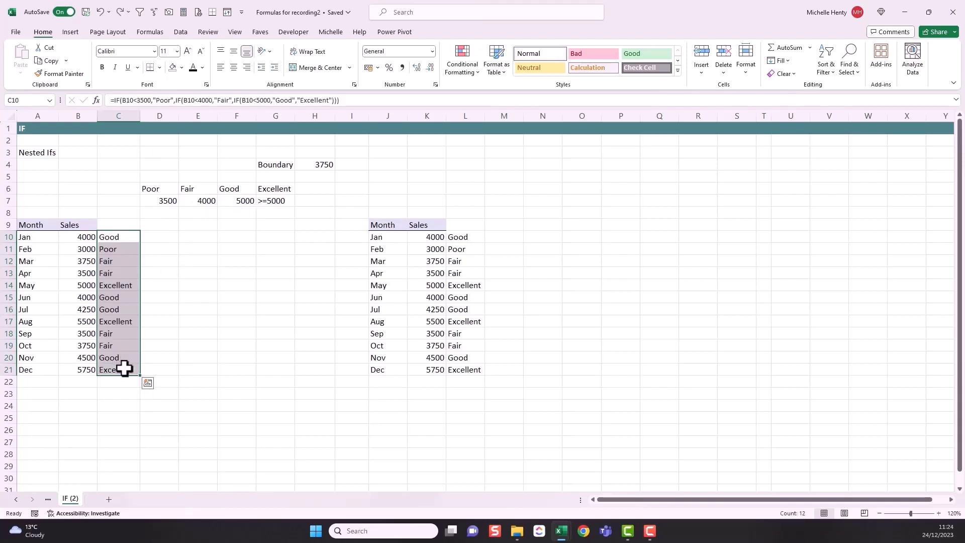
key("Delete")
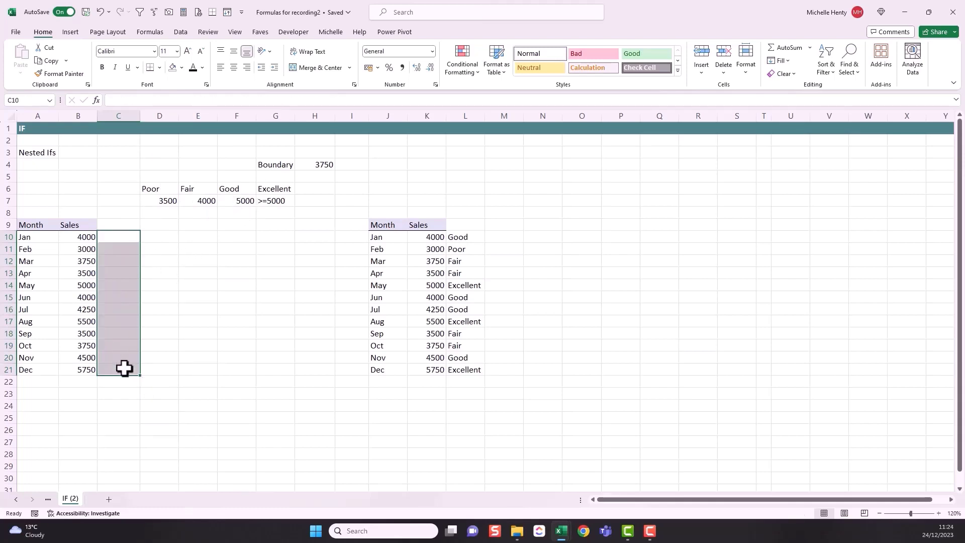
left_click(114, 233)
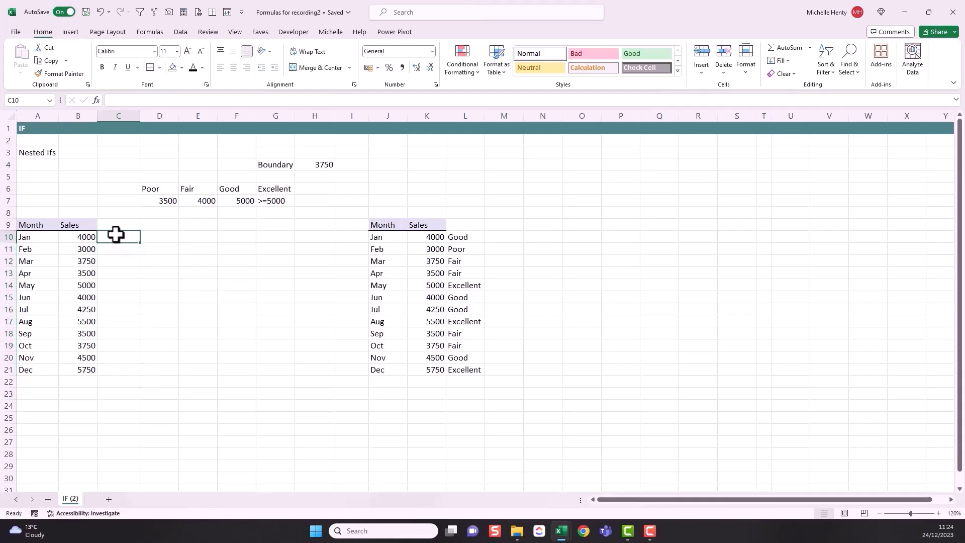
- Review the Poor, Fair, Good and Excellent labels and their sales thresholds in D6:G7
left_click(161, 201)
left_click(197, 200)
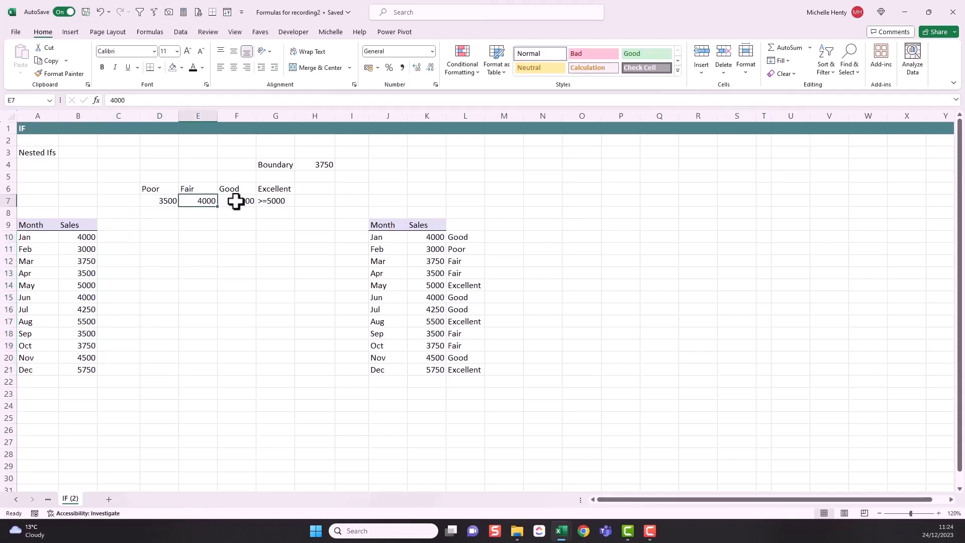
left_click(236, 201)
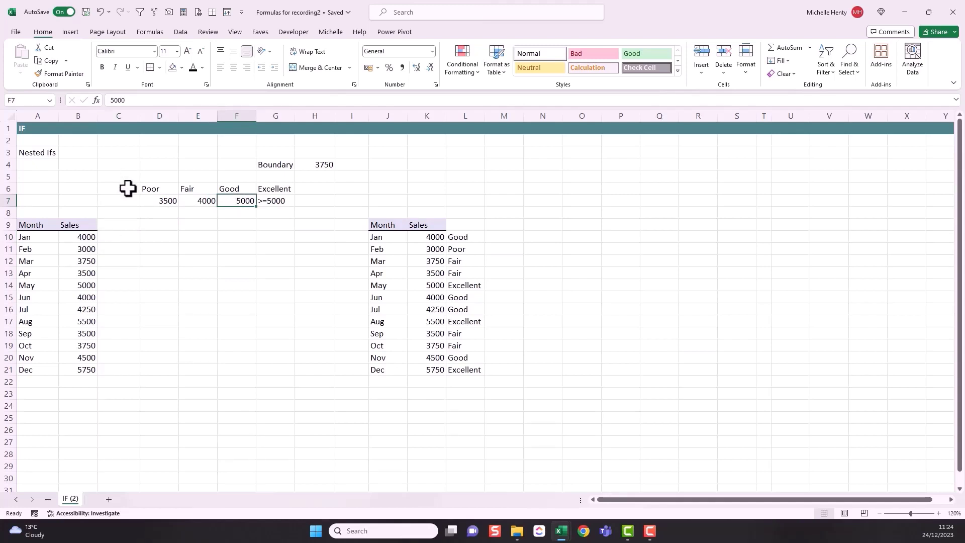
left_click_drag(233, 190, 233, 197)
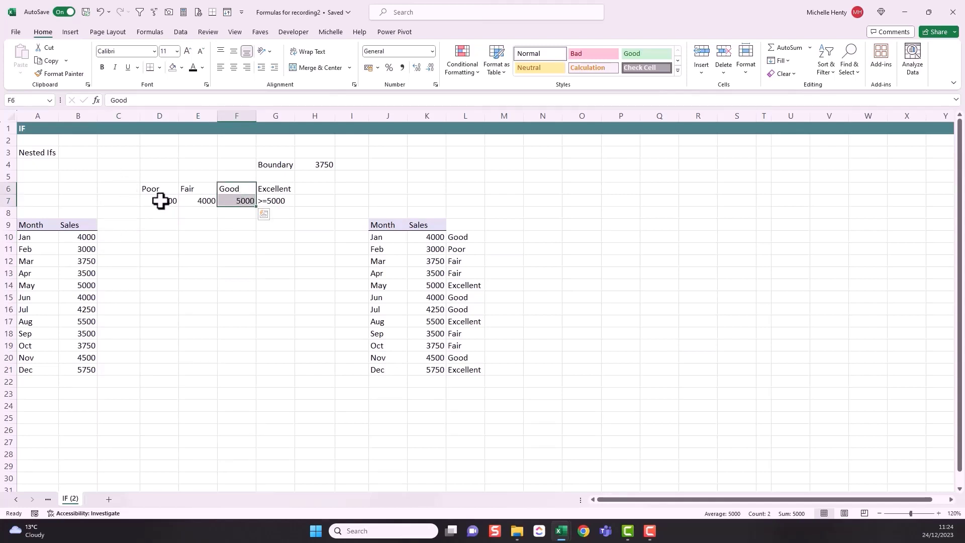
left_click(239, 189)
left_click(162, 192)
left_click_drag(162, 195, 165, 202)
left_click_drag(244, 191, 242, 198)
left_click_drag(174, 203, 192, 202)
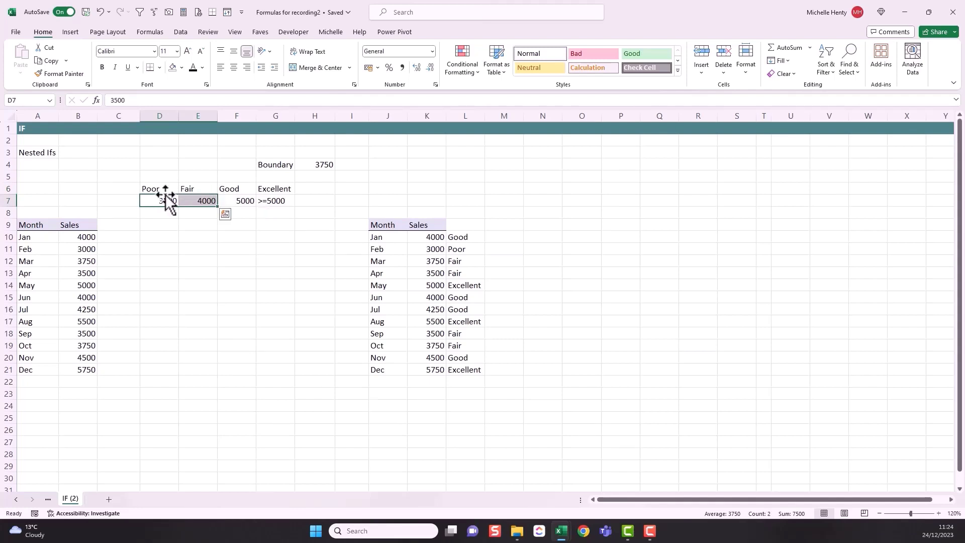
left_click(200, 198)
left_click(229, 199)
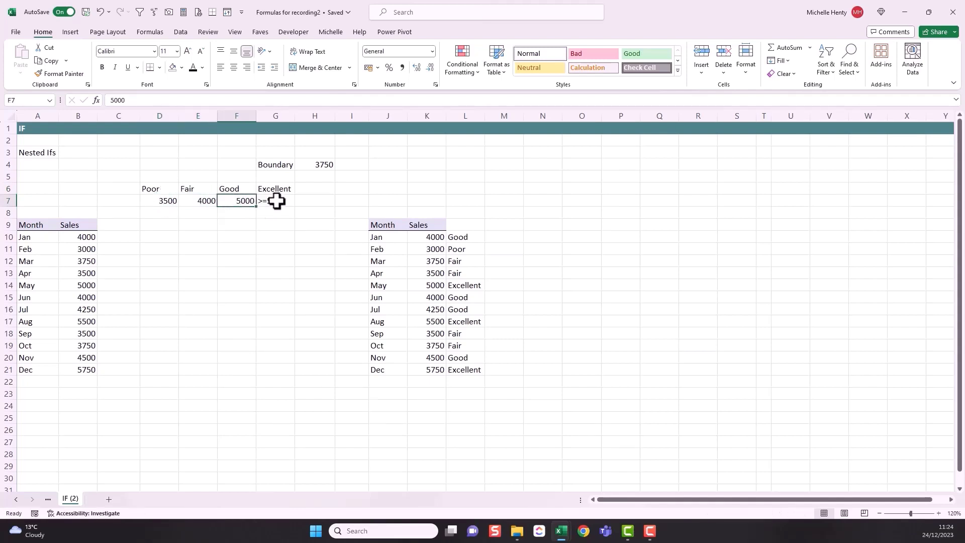
- Start an IF formula in C10 that tests B10<3500 and returns "Poor" when true
left_click(114, 234)
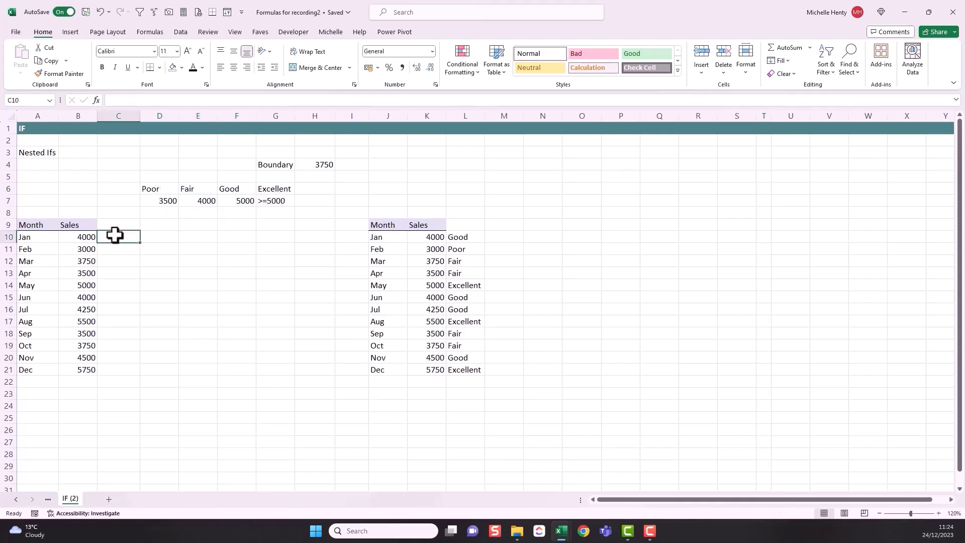
type("=if")
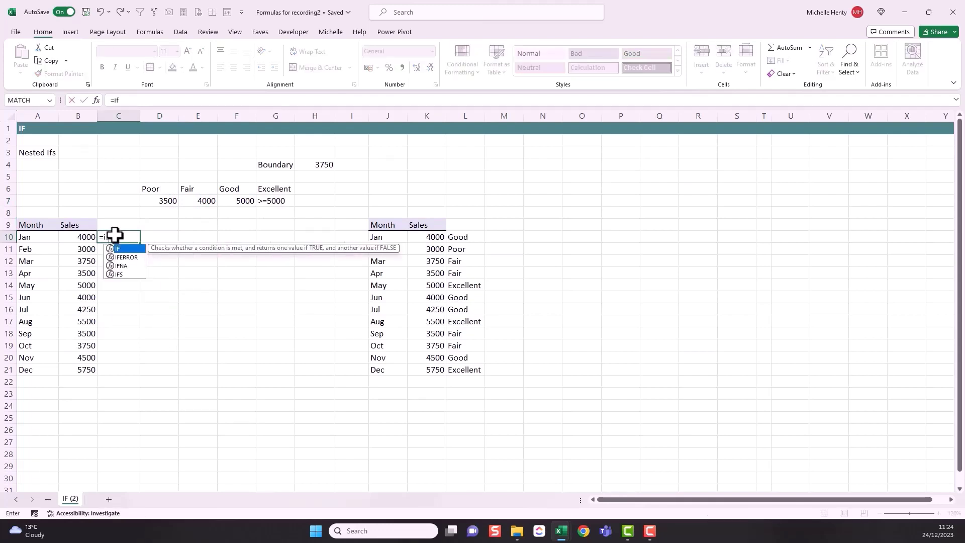
type("(")
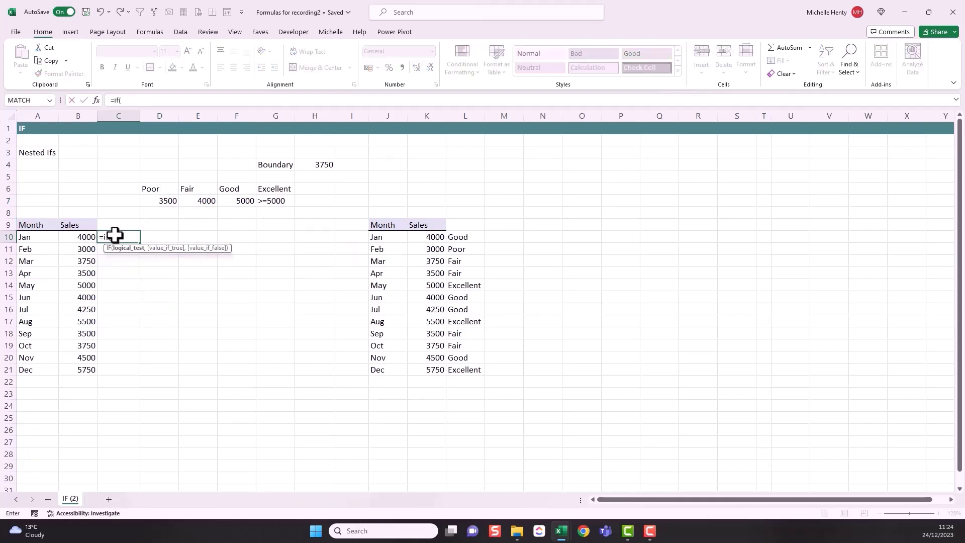
left_click(83, 238)
type("<3")
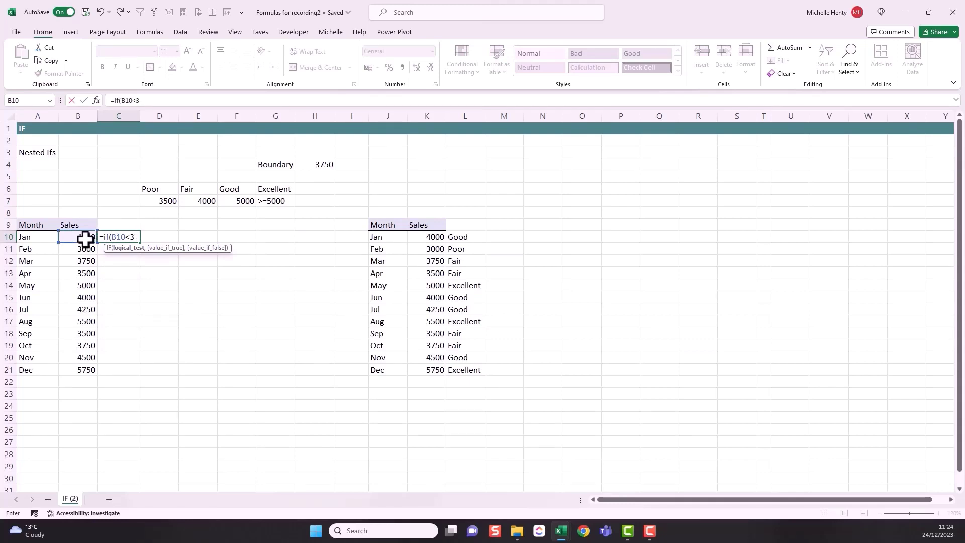
type("500,")
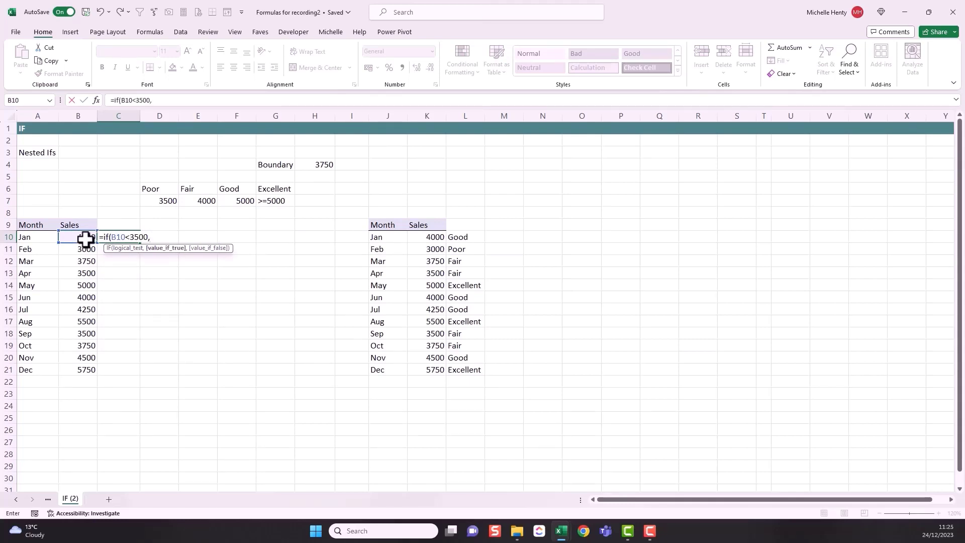
type("\"Poor\",")
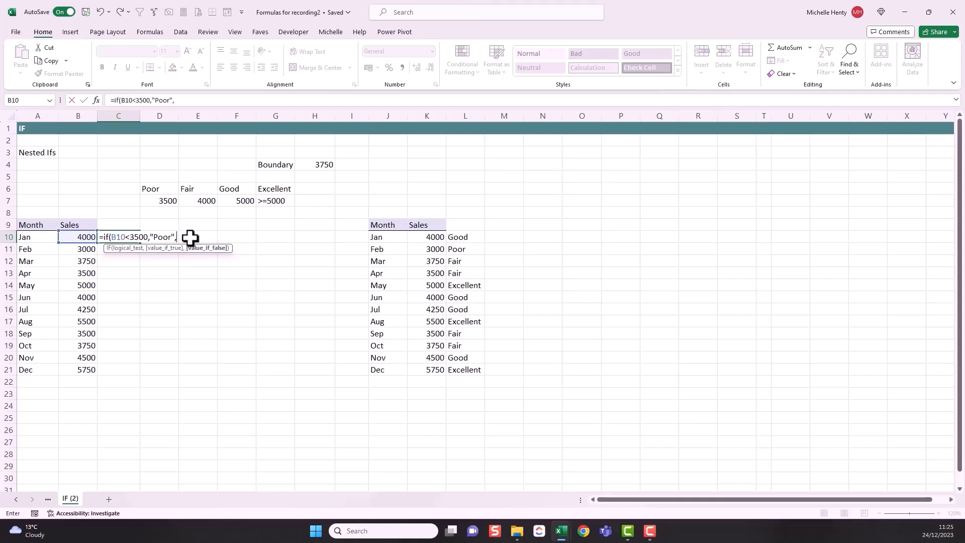
- Nest a second IF as the false value in C10, testing B10<4000 and returning "Fair"
type("IF")
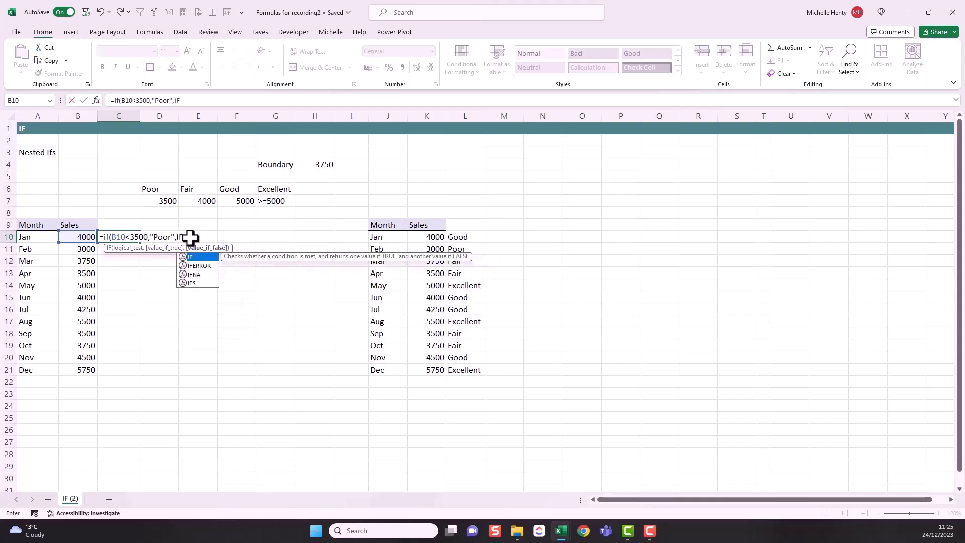
type("(")
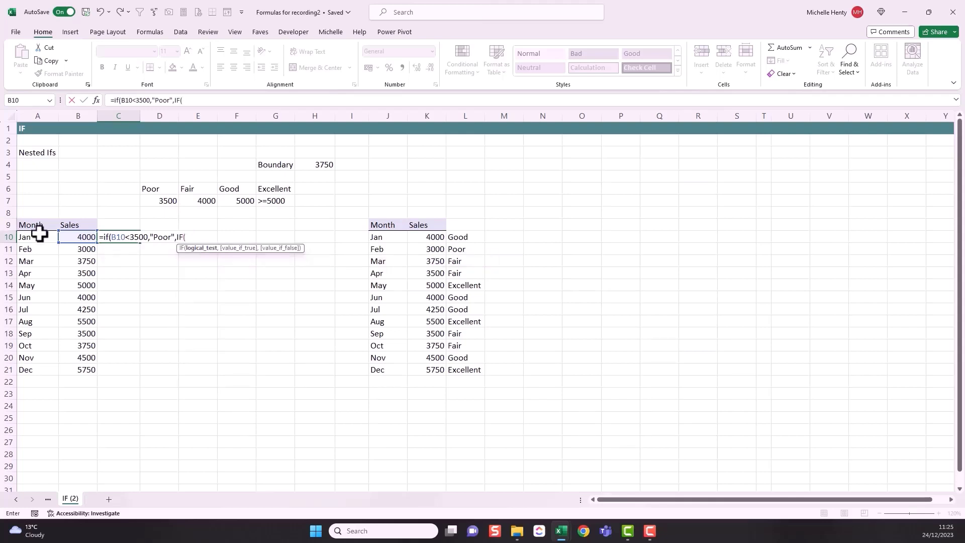
left_click(76, 237)
type("<")
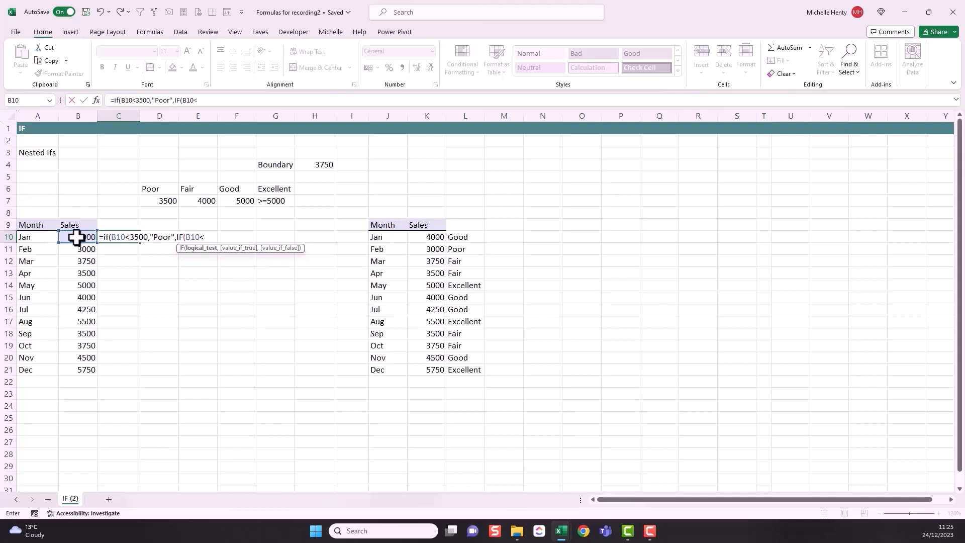
type("4000,")
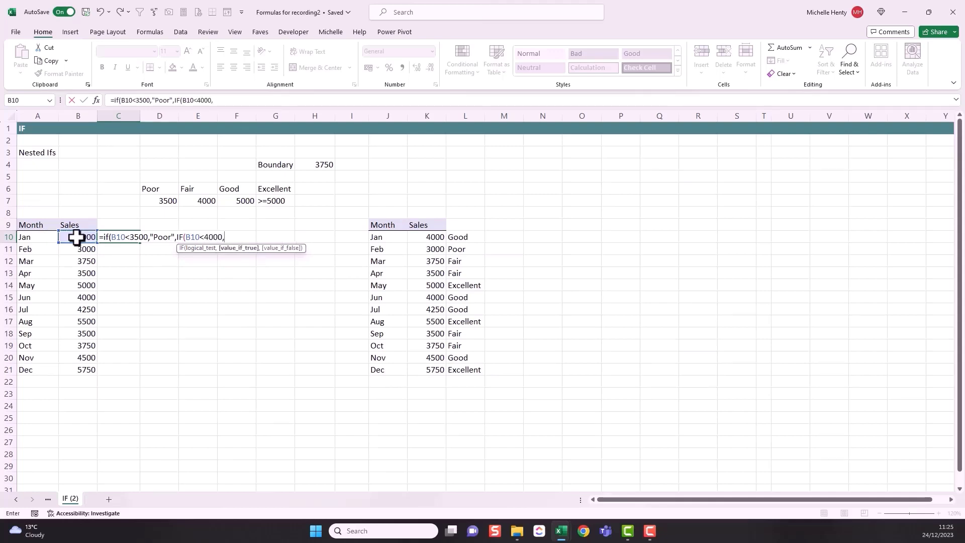
type("\"Fair\",")
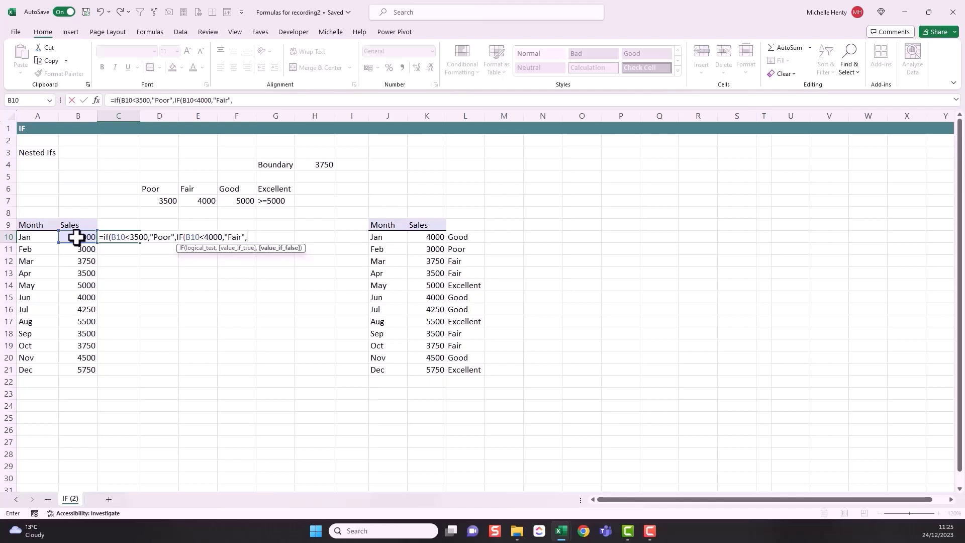
- Nest a third IF in C10 that tests B10<5000, returning "Good" when true and "Excellent" otherwise
type("if(")
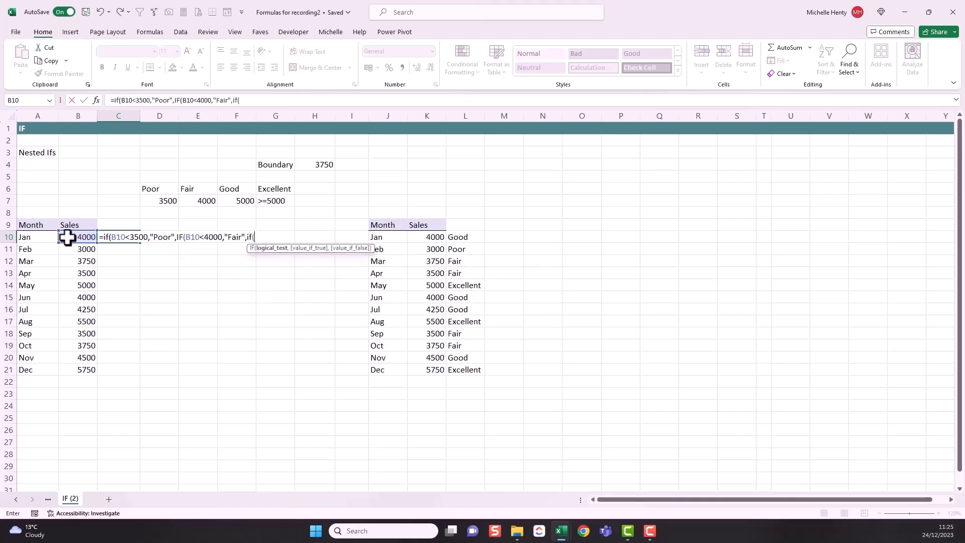
left_click(67, 237)
type("<5000,")
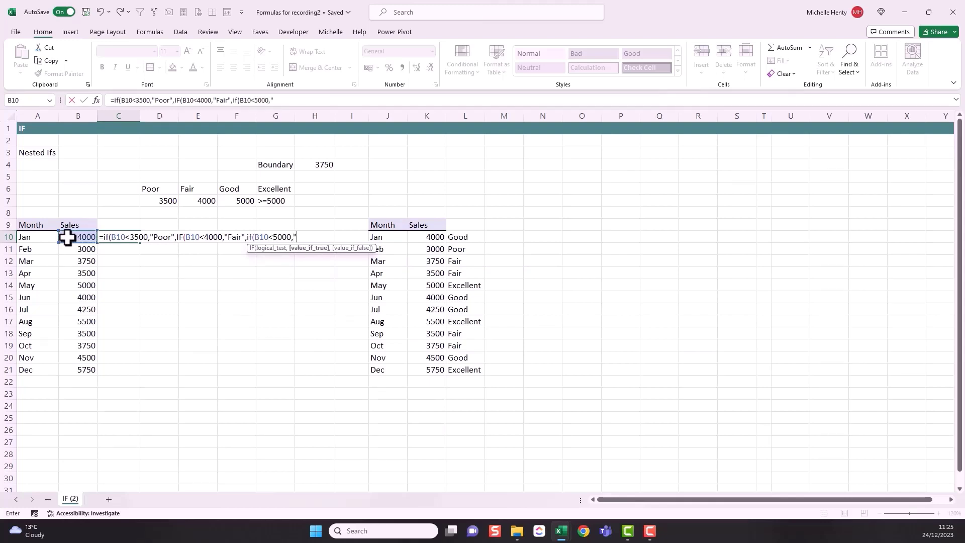
type("\"Good\",")
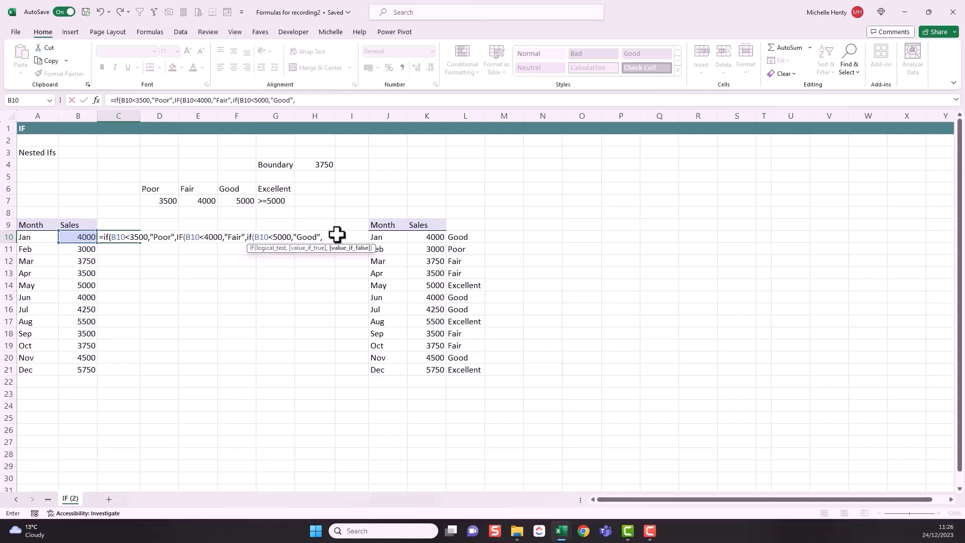
type("\"Excellent\")")
- Try to enter the C10 formula with only one closing bracket, declining the suggested correction
left_click(345, 100)
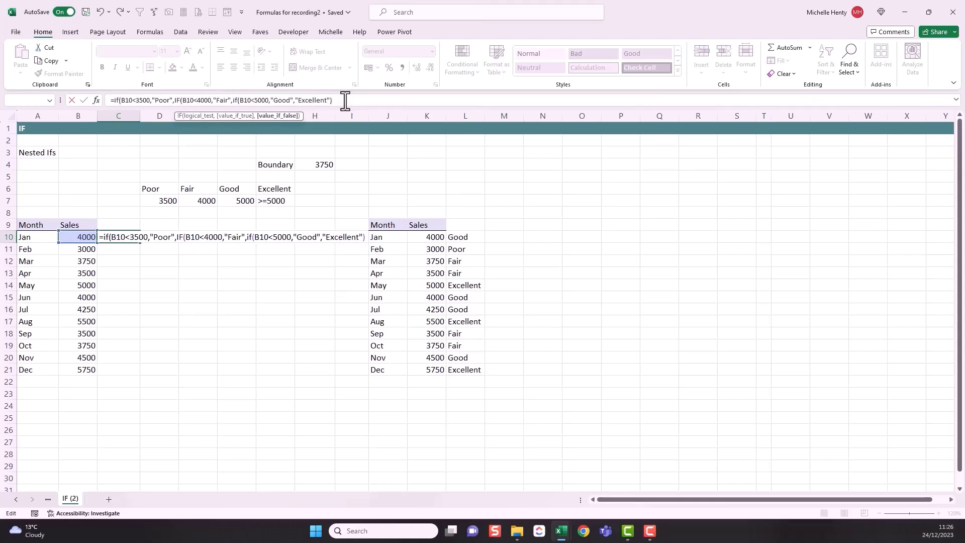
type("))")
type(")")
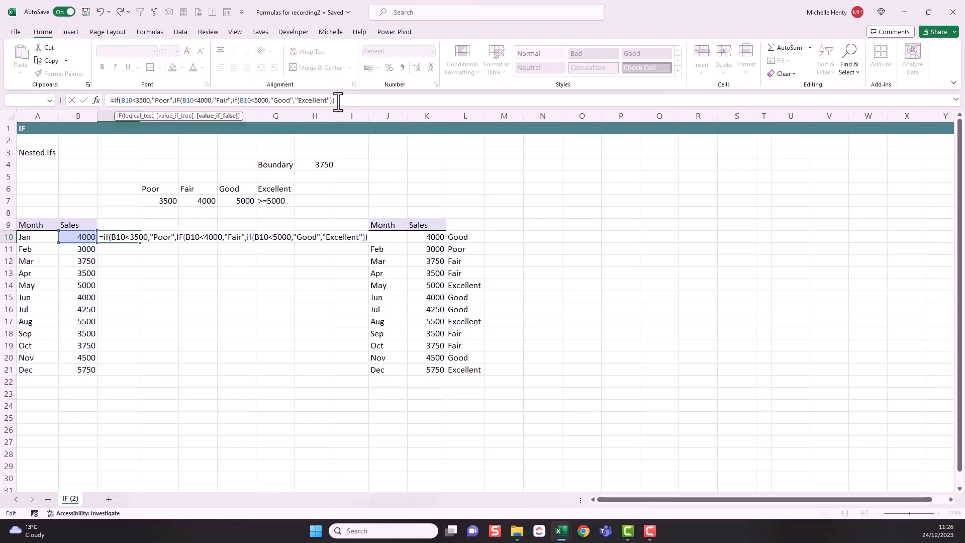
type(")")
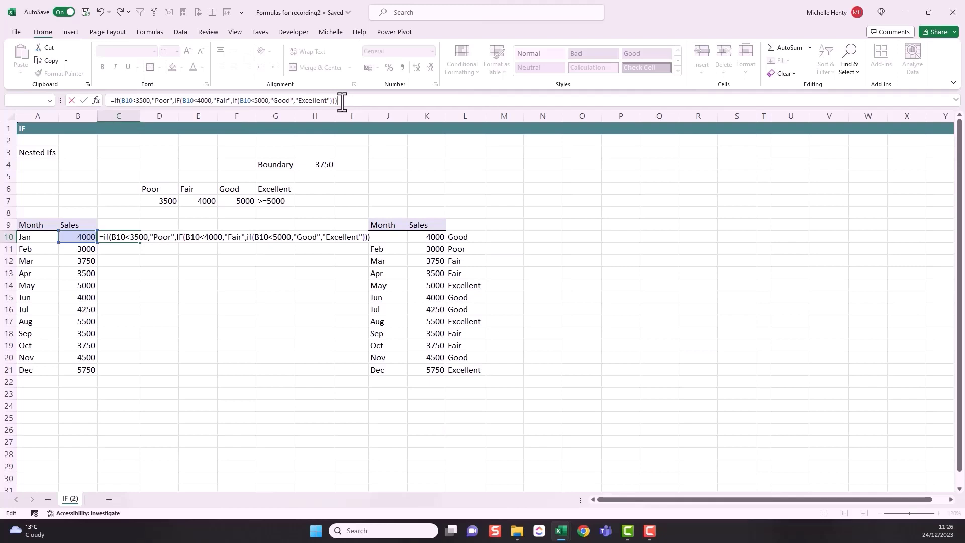
key("BackSpace")
key("BackSpace")
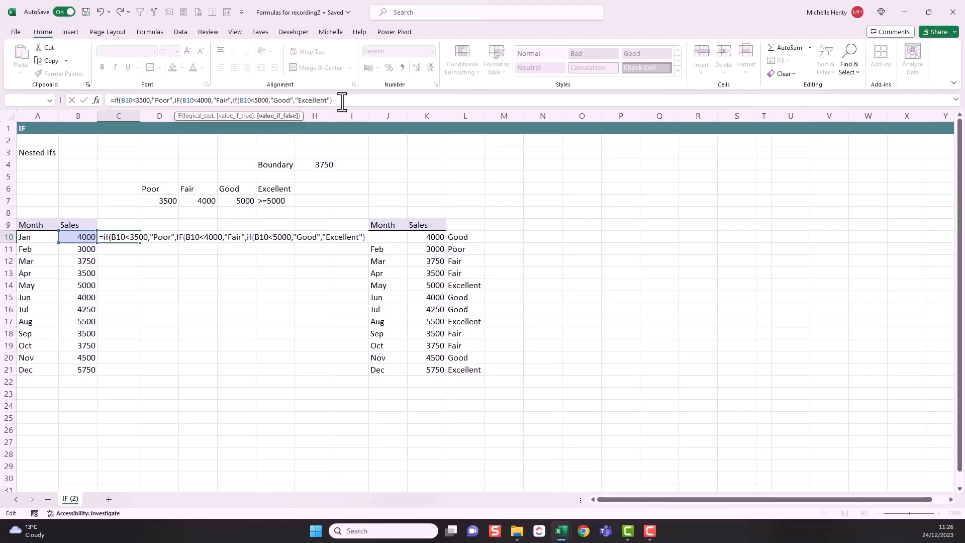
key("Return")
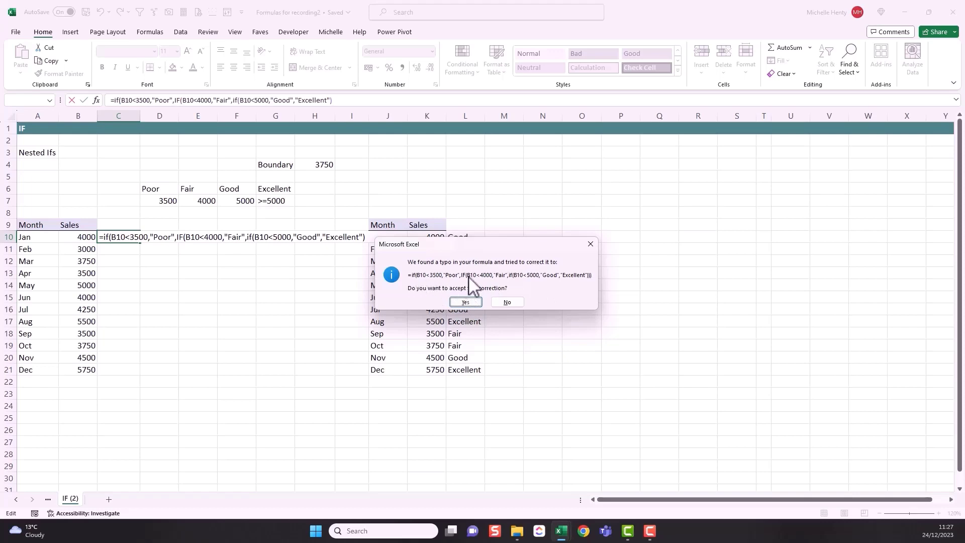
left_click(508, 302)
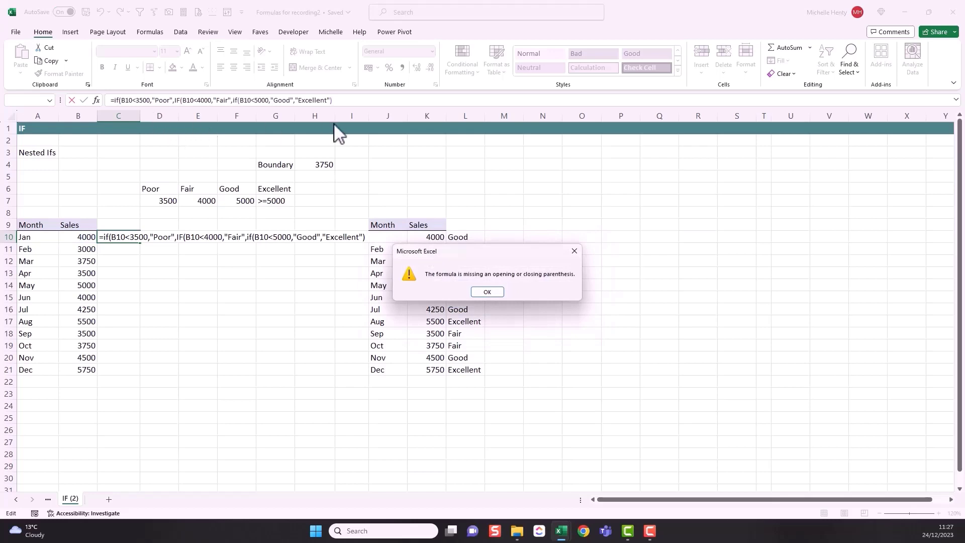
left_click(488, 292)
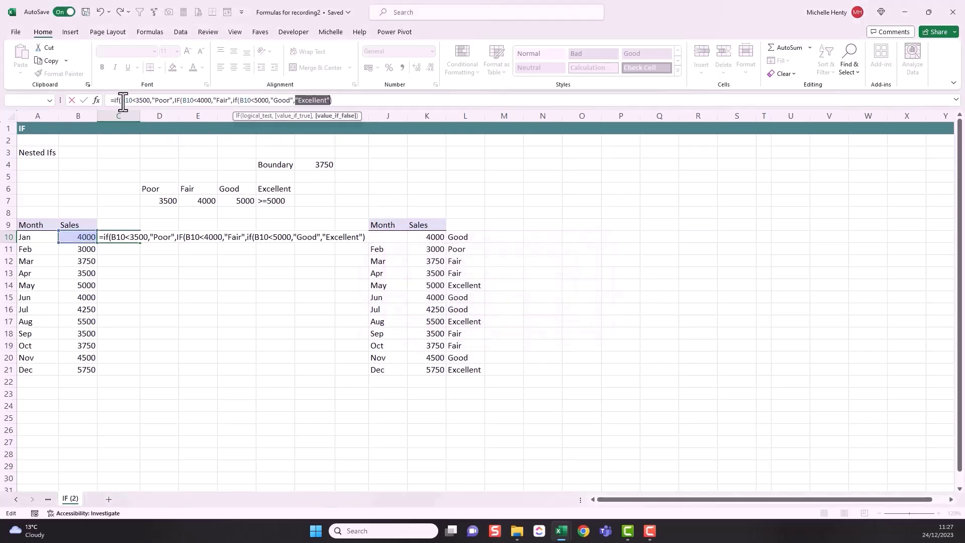
- Complete the nested IF in C10 with two more closing brackets and fill it down to C21
left_click(367, 100)
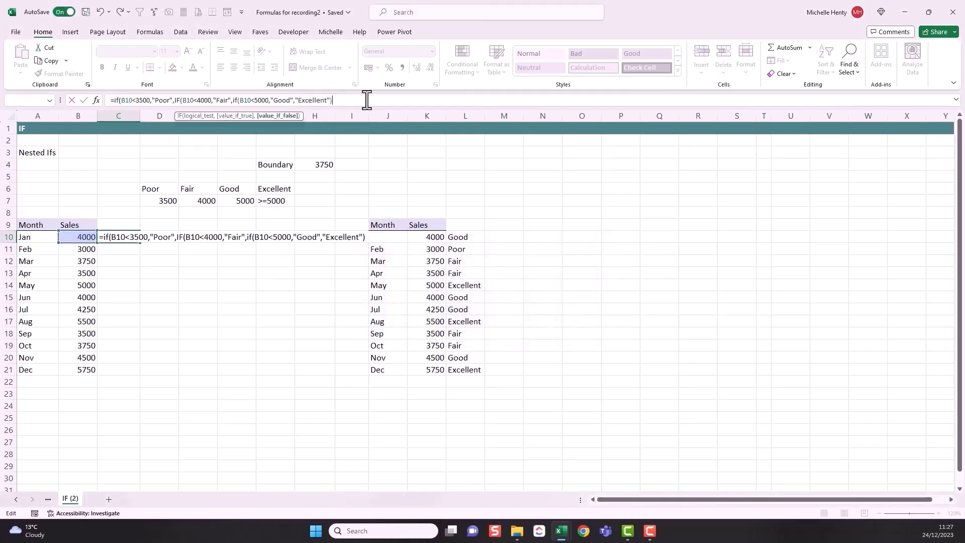
type("))")
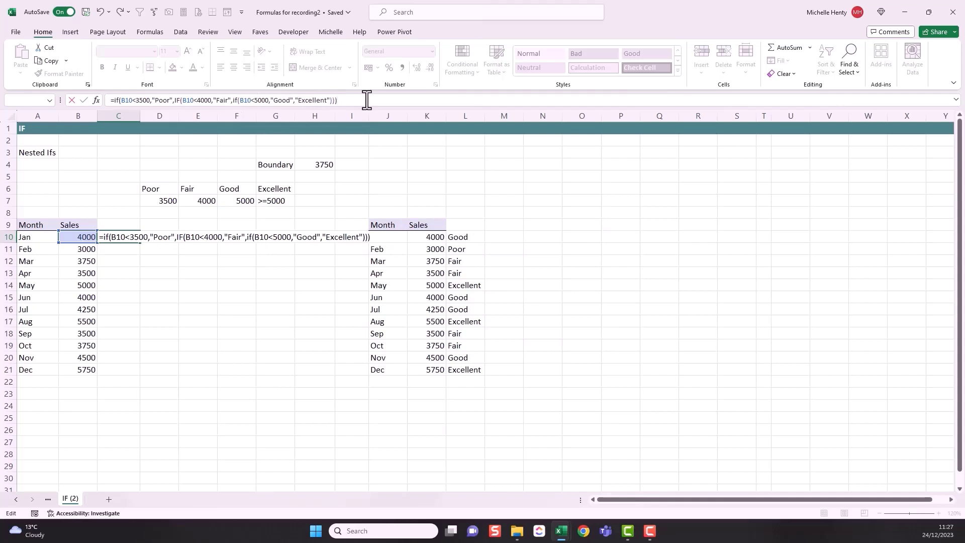
key("Return")
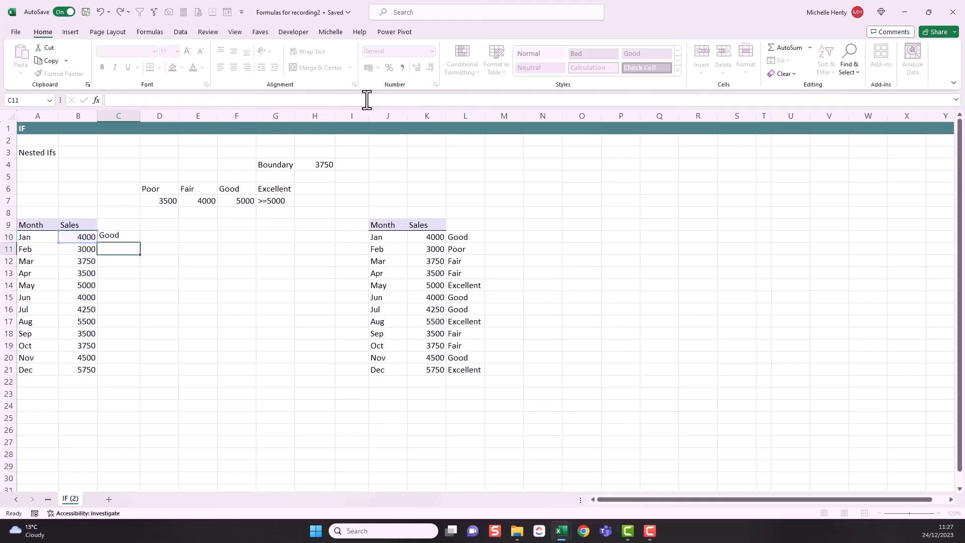
left_click(136, 242)
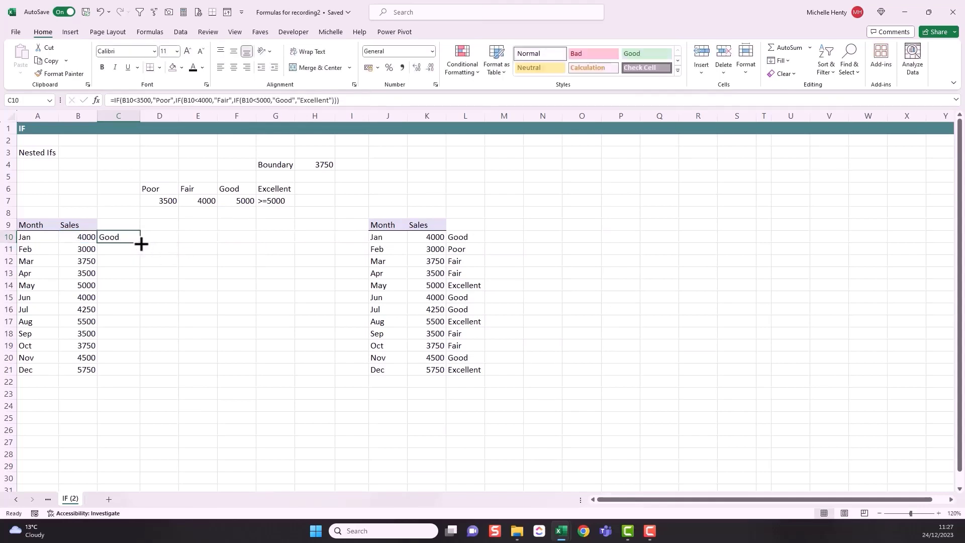
left_click_drag(141, 244, 162, 374)
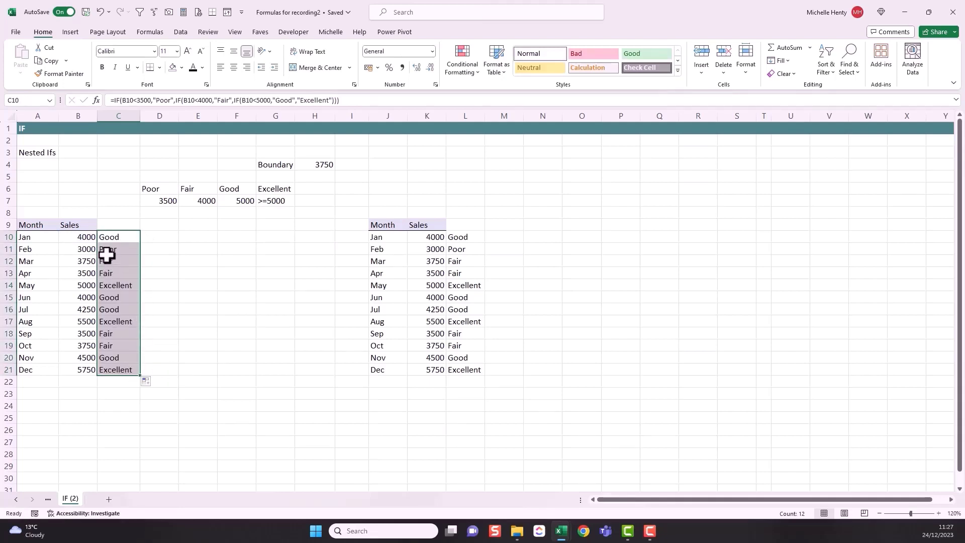
- Check the nested IF formula in C10 against January's sales in B10, leaving the formula unedited
left_click(89, 239)
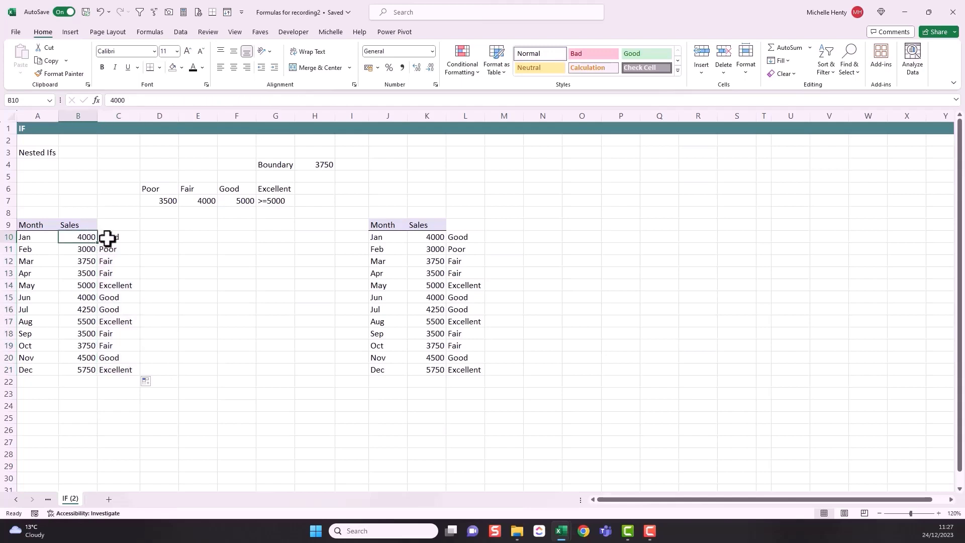
key("Right")
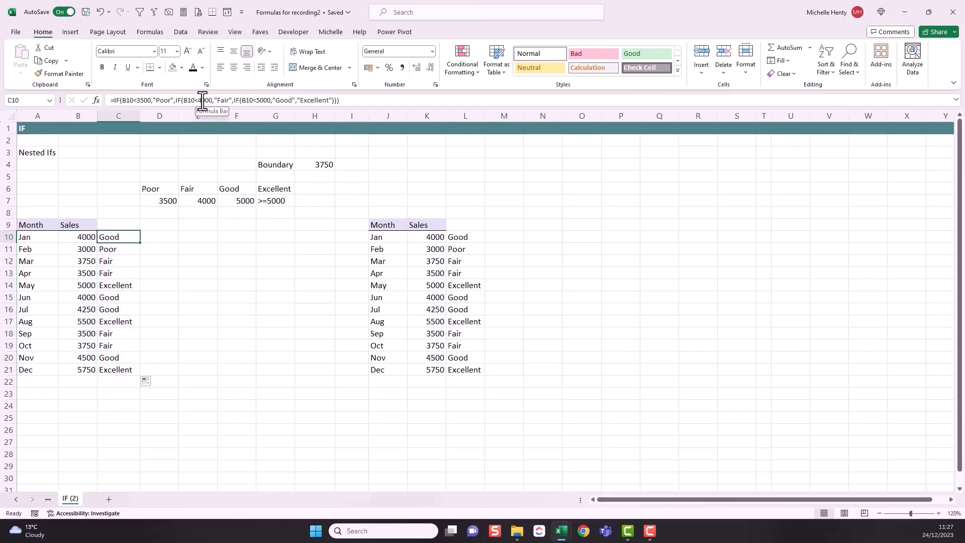
left_click(199, 100)
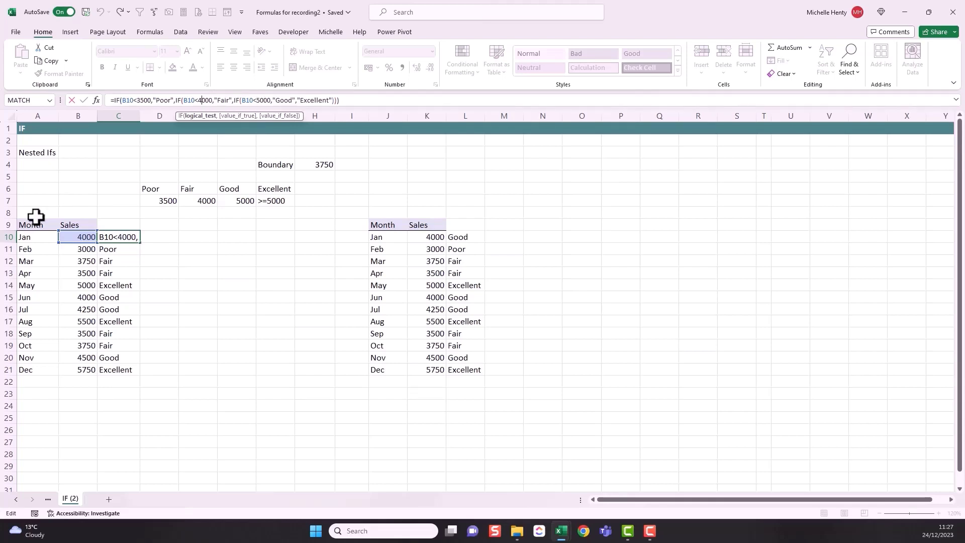
key("Escape")
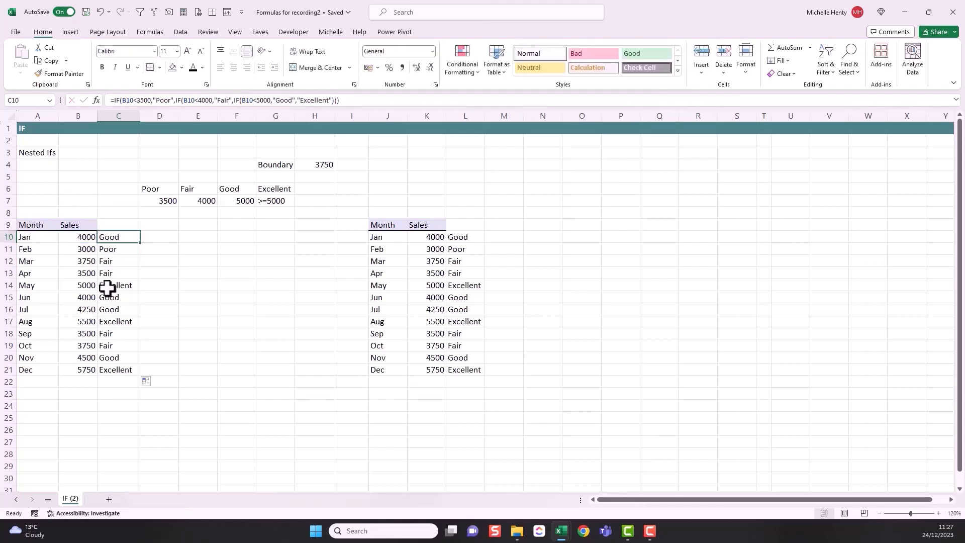
- Inspect the nested IF formulas for May, August and February in column C and the IFS formula in L10
left_click(107, 286)
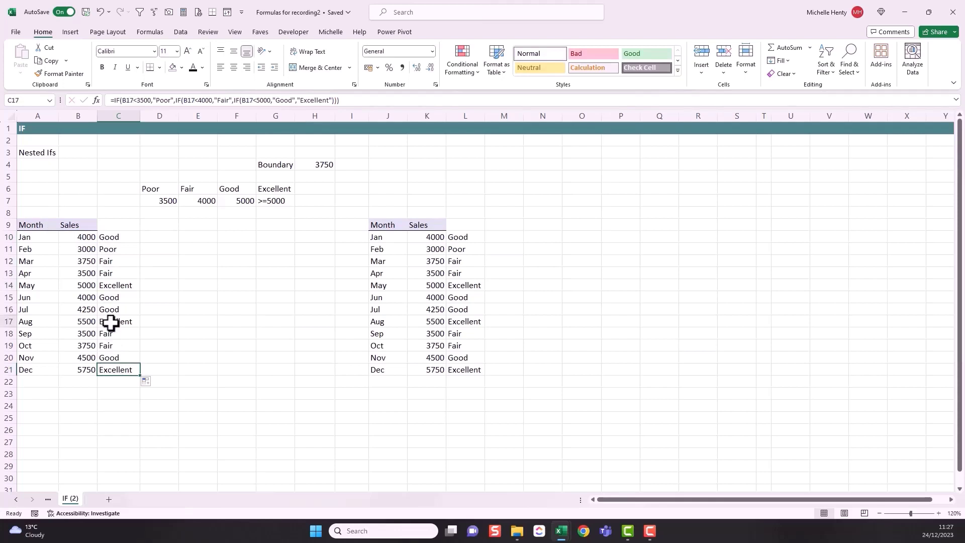
left_click(112, 321)
left_click(112, 250)
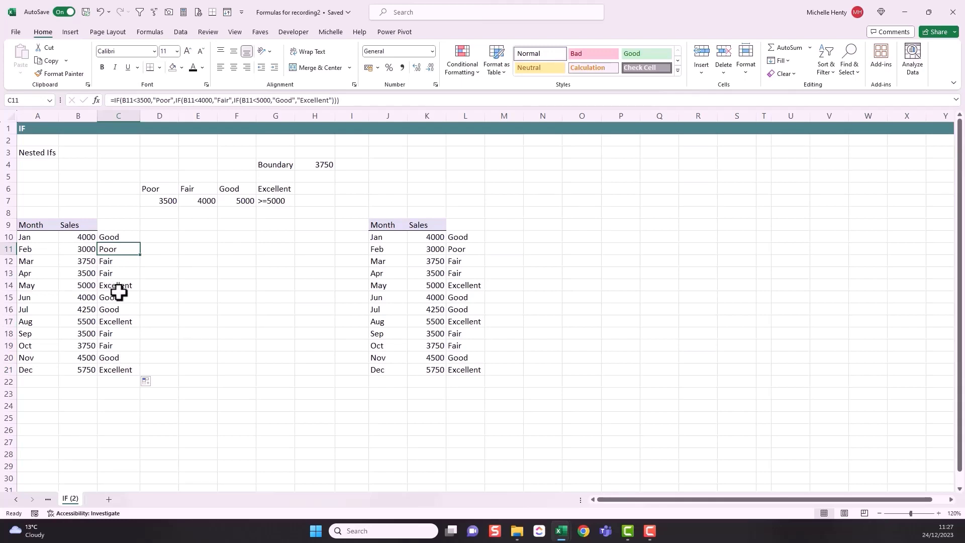
left_click(471, 240)
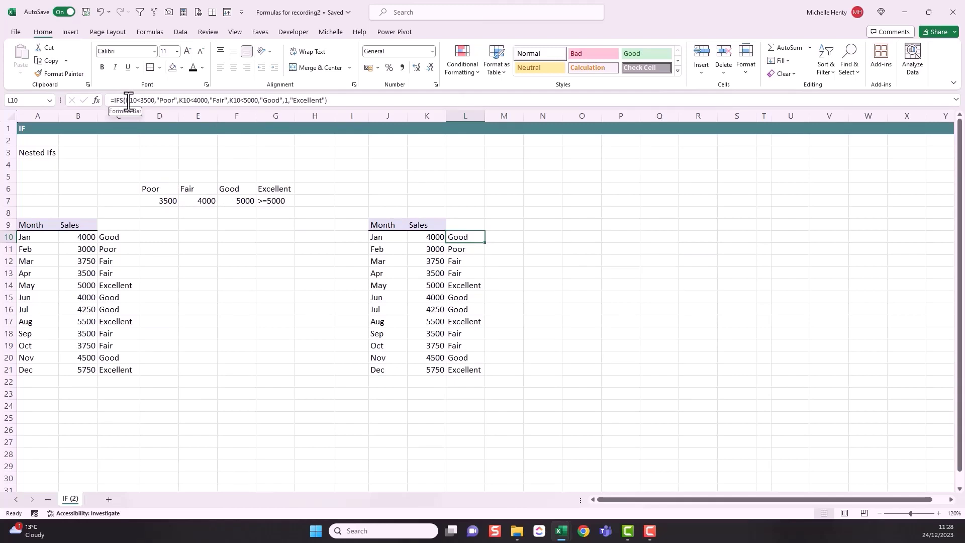
- Clear the existing ratings from L10:L21 in the second sales table
left_click_drag(461, 238, 463, 371)
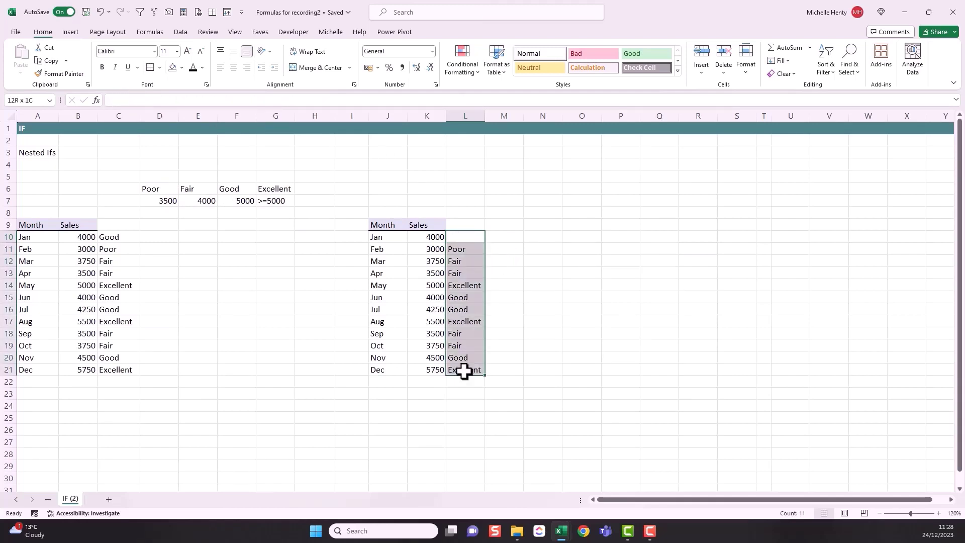
key("Delete")
left_click(456, 234)
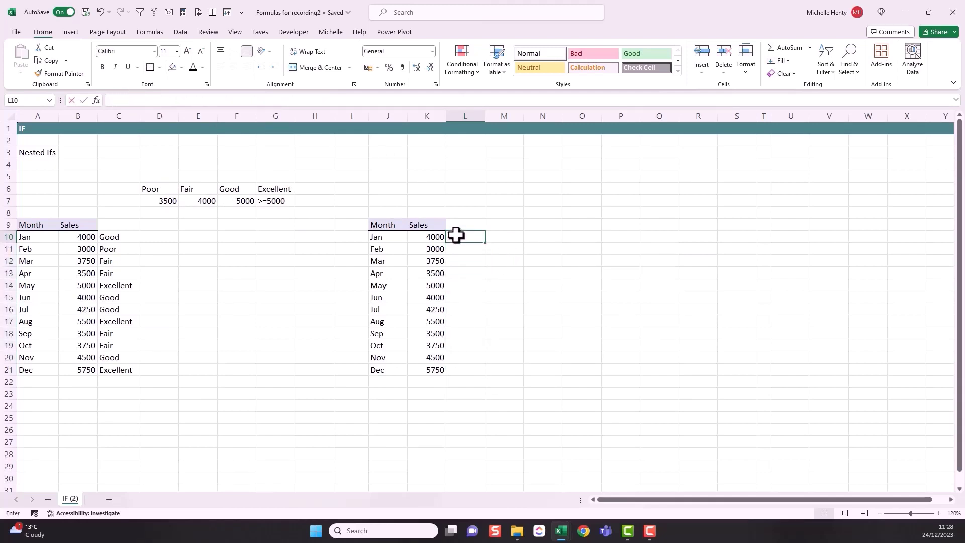
- Start an IFS formula in L10 whose first test, K10<3500, returns "Poor"
type("=ifs(")
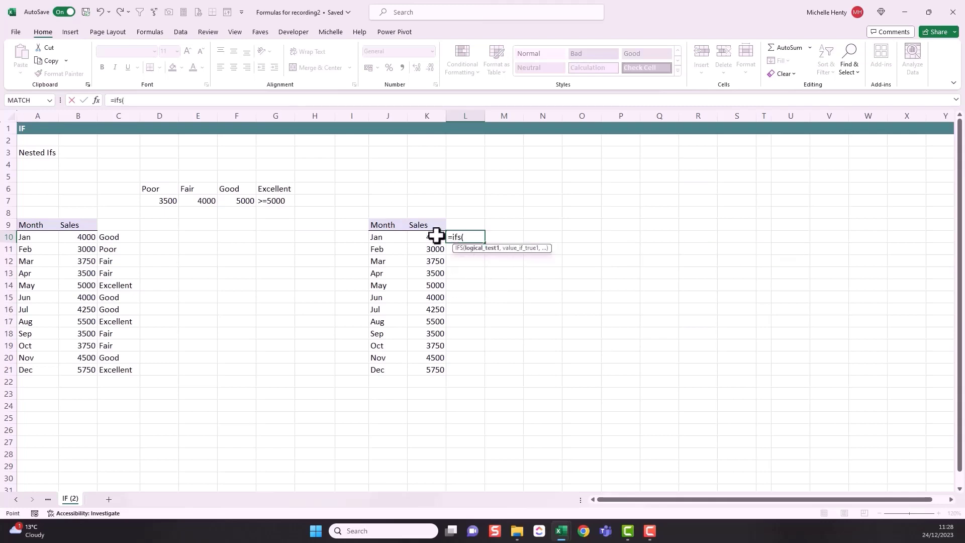
left_click(436, 235)
type("<")
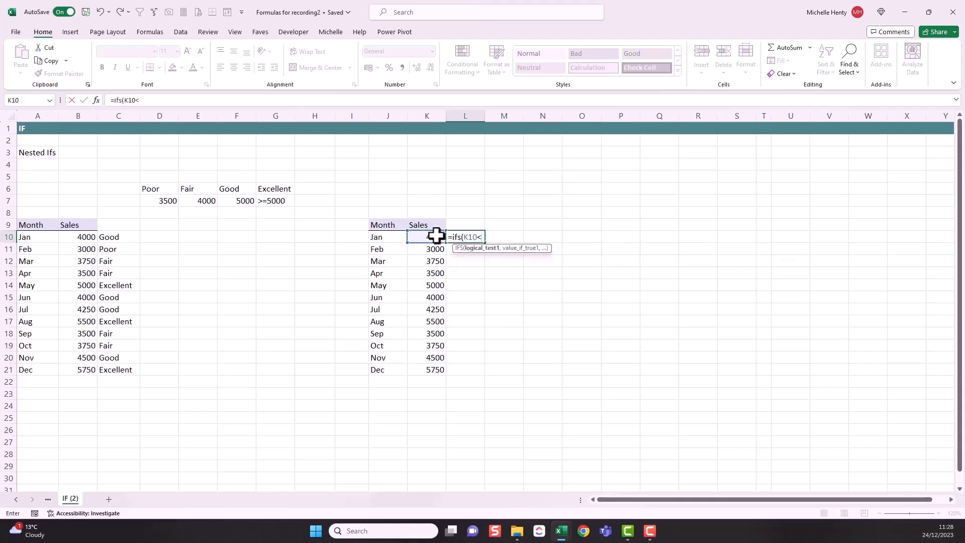
type("3500,\"P")
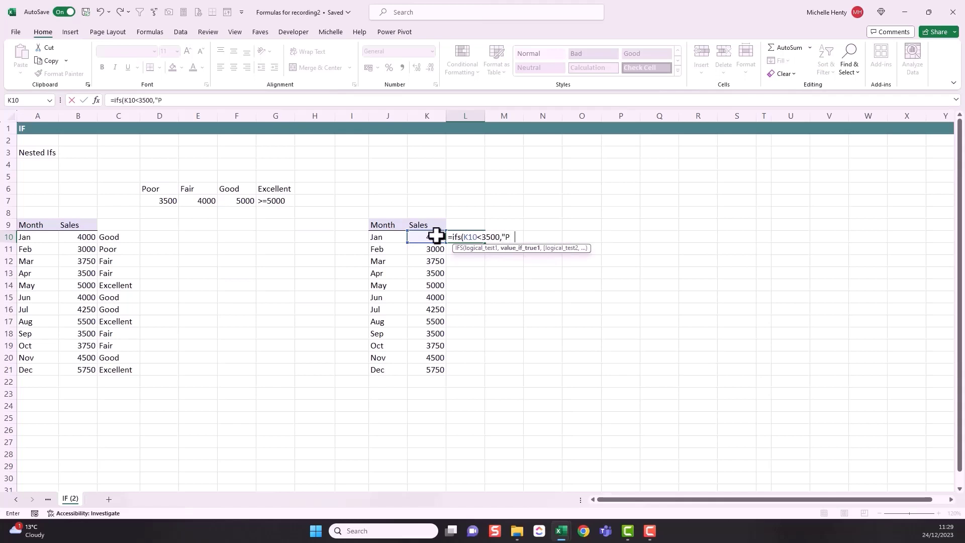
type("oor\"")
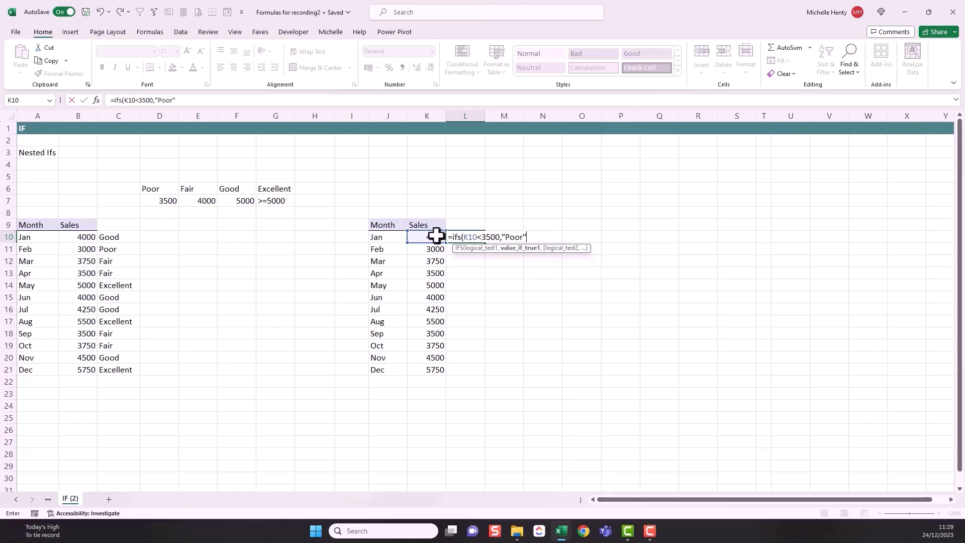
type(",")
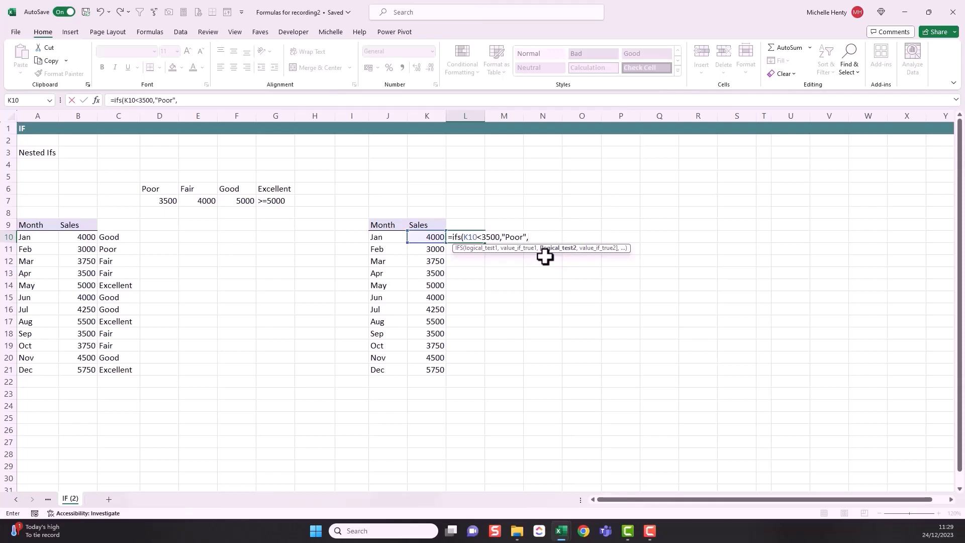
- Add a second test to the L10 IFS formula so that K10<4000 returns "Fair"
left_click(419, 236)
type("<4000")
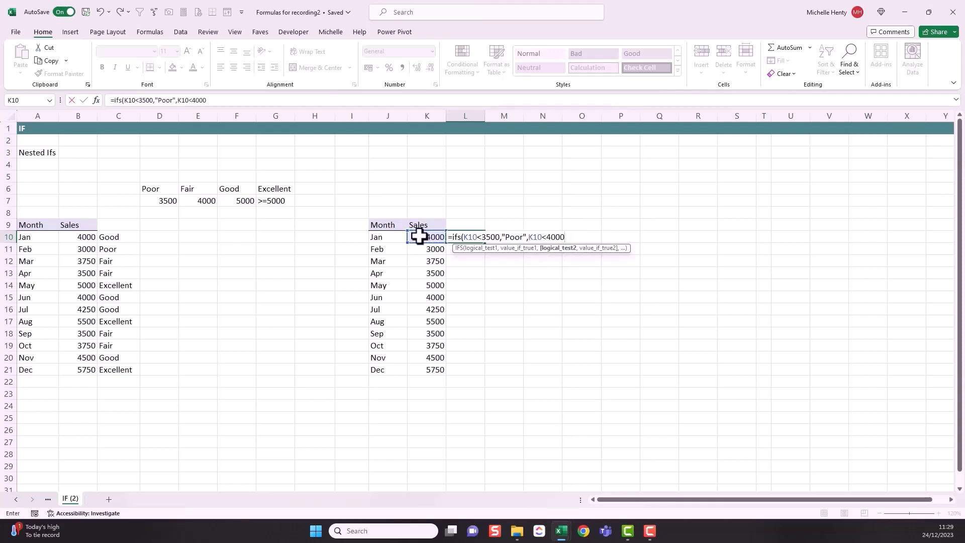
type(",\"Fair")
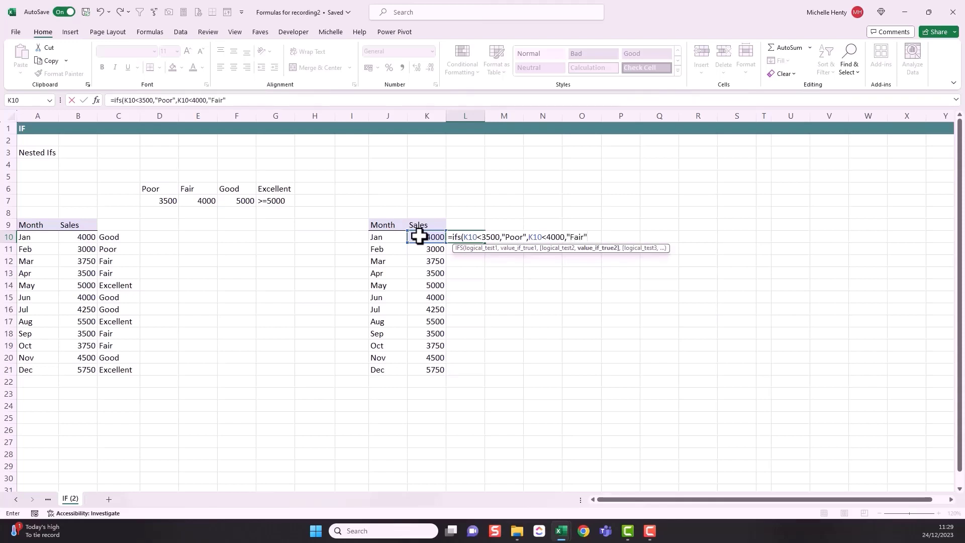
type("\",")
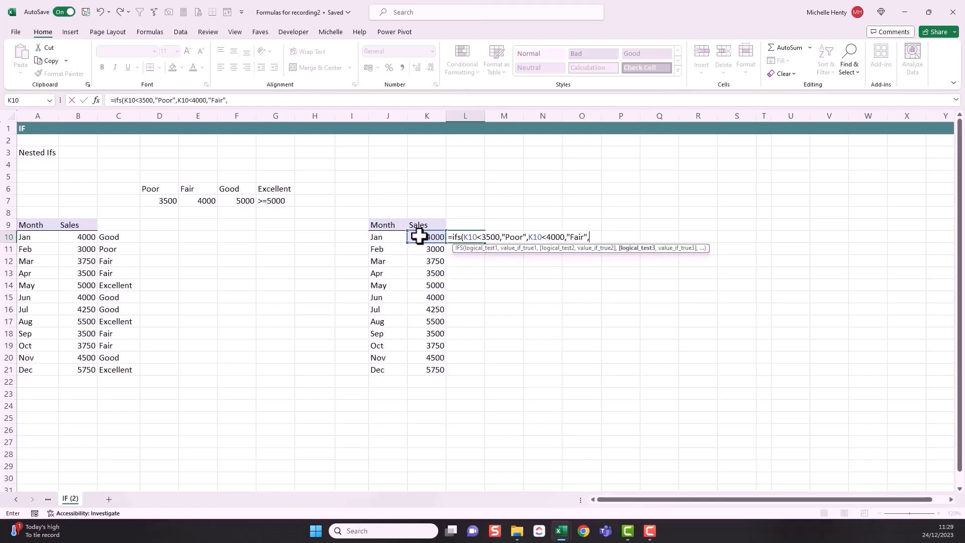
- Complete the IFS formula in L10 with K10<5000 returning "Good" and a final test of 1 returning "Excellent"
left_click(420, 236)
type("<5000,")
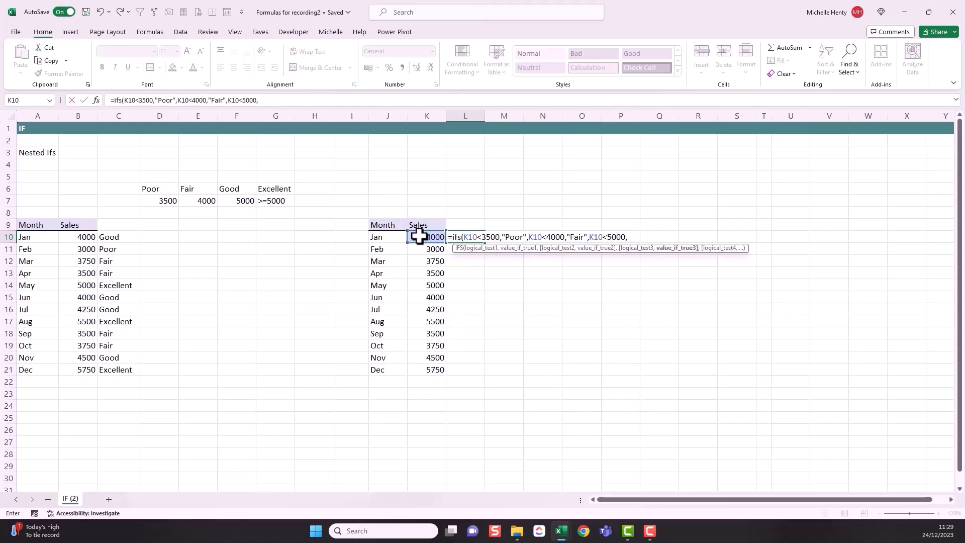
type("\"Good\",1")
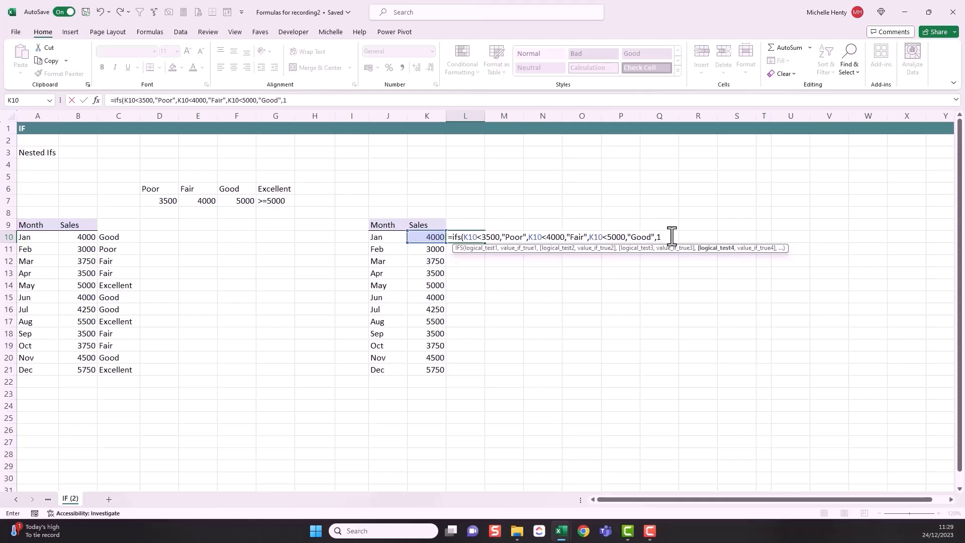
type(",\"Excellent")
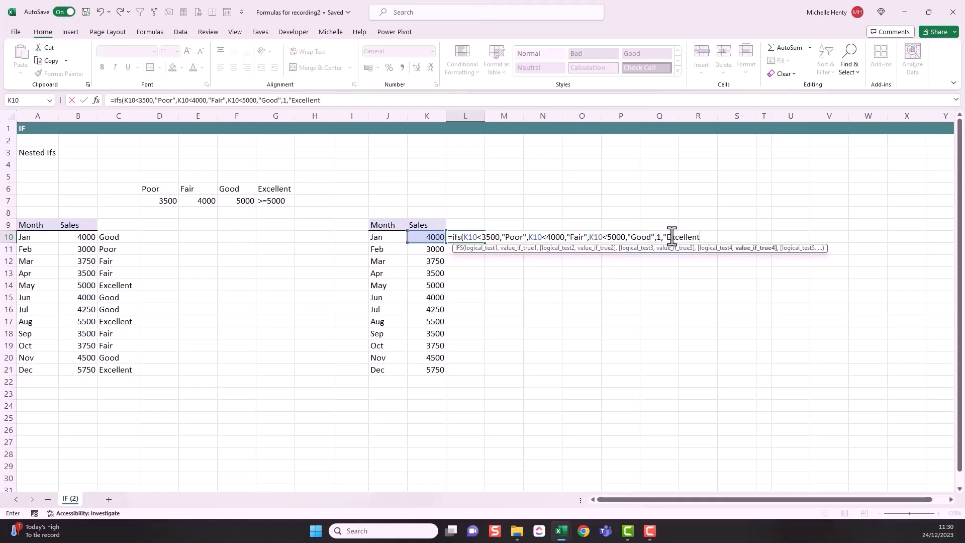
type("\")")
key("Return")
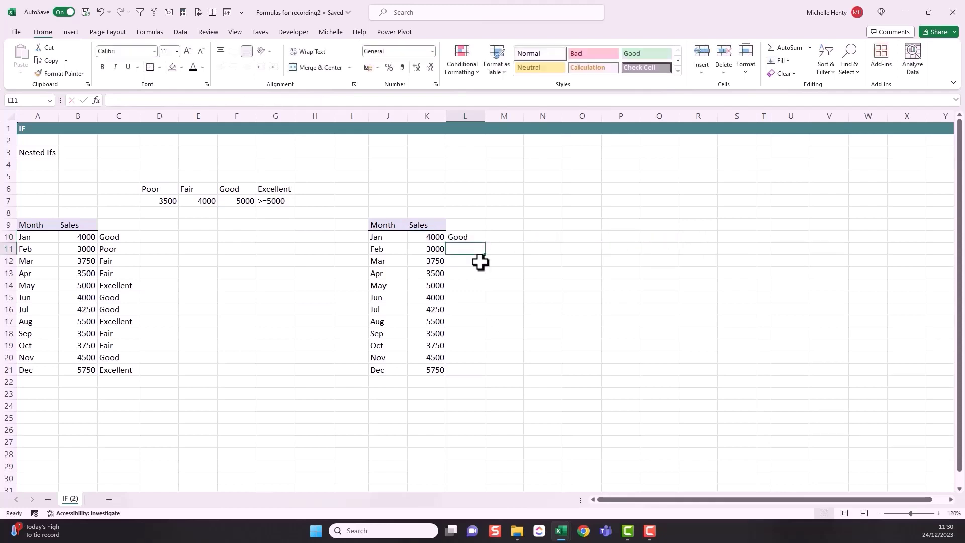
- Fill the IFS formula from L10 down to L21 and compare it with the nested IF formula in column C
left_click(461, 240)
left_click_drag(484, 243, 478, 372)
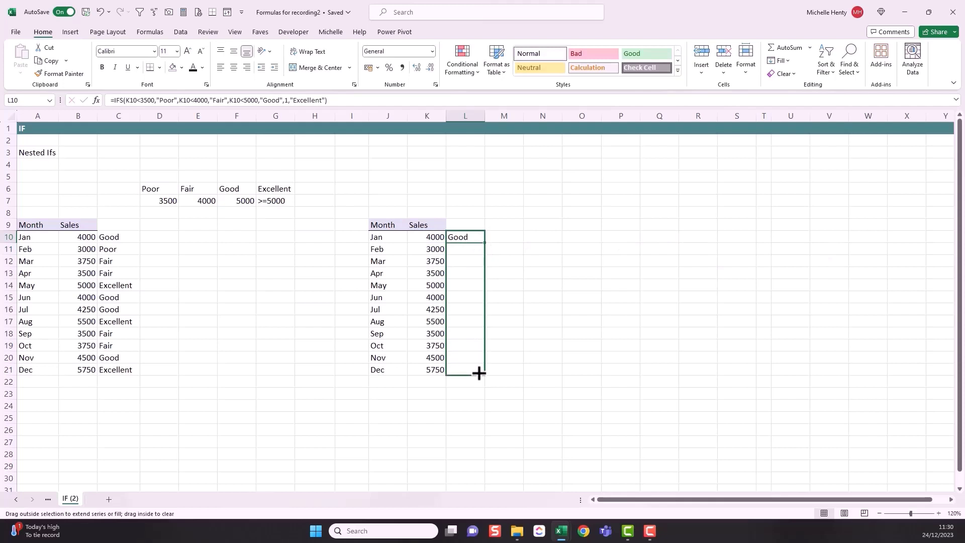
left_click(119, 334)
left_click(121, 322)
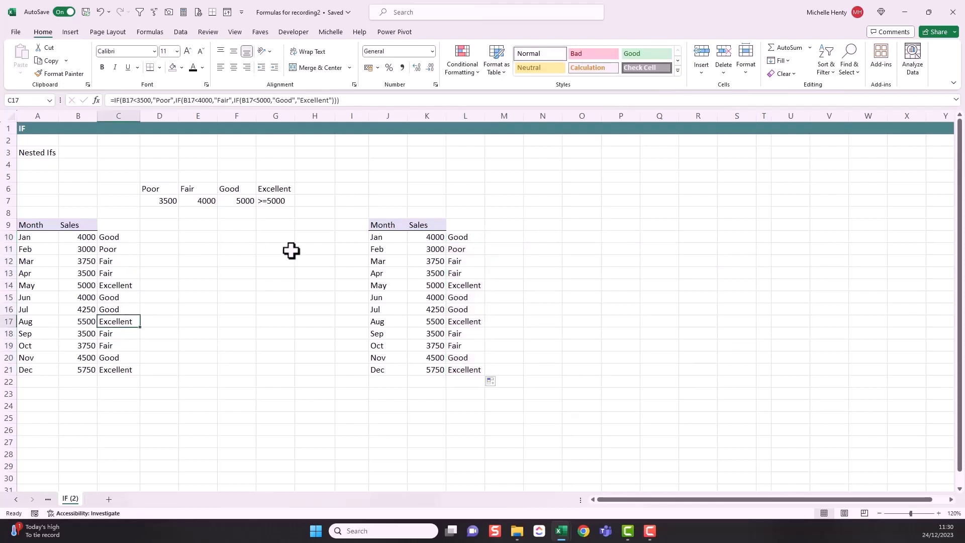
left_click(459, 238)
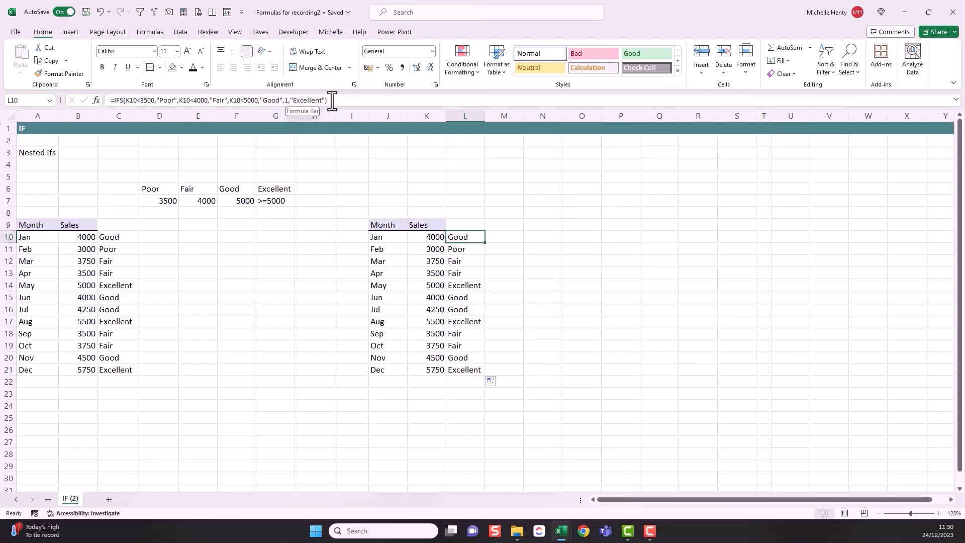
- Clear the nested IF ratings from C10:C21 in the first sales table
left_click_drag(118, 237, 119, 369)
key("Delete")
left_click(116, 241)
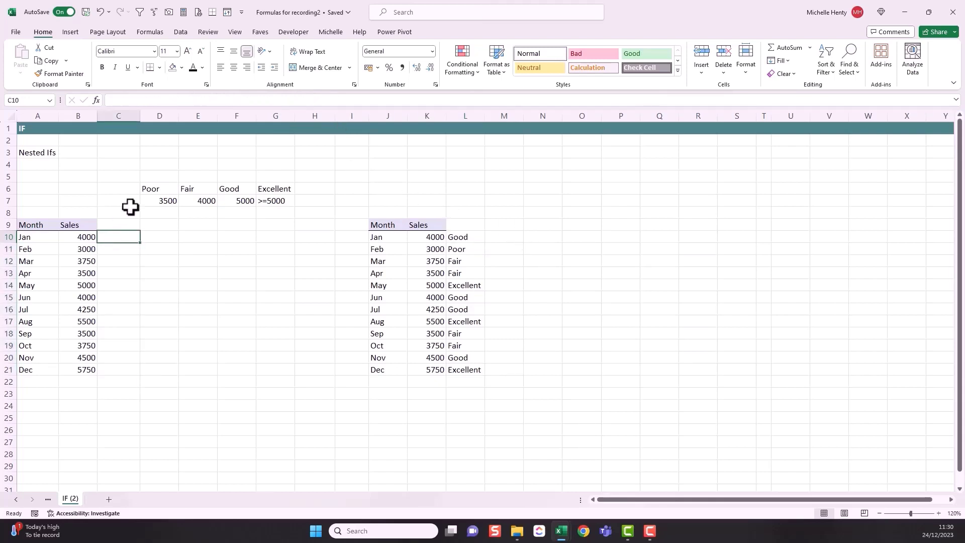
- Start an IF formula in C10 testing B10<$D$7 and returning $D$6 when true, using absolute references to the Poor threshold and label
type("=if(")
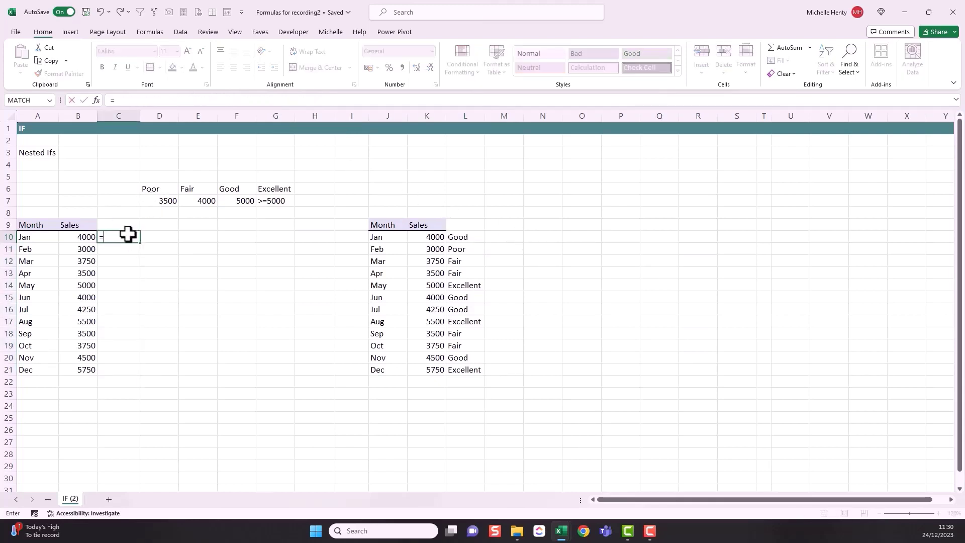
left_click(87, 235)
type("<")
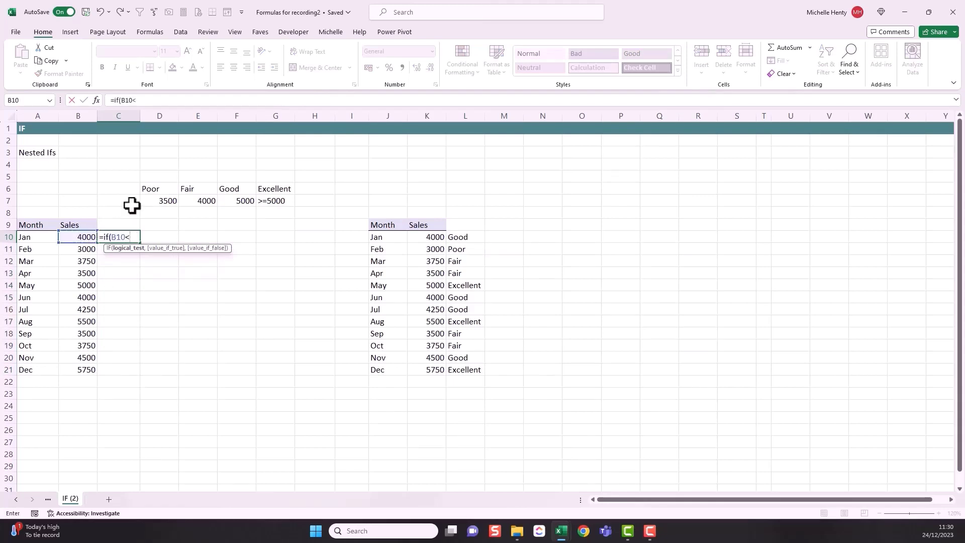
left_click(160, 201)
key("F4")
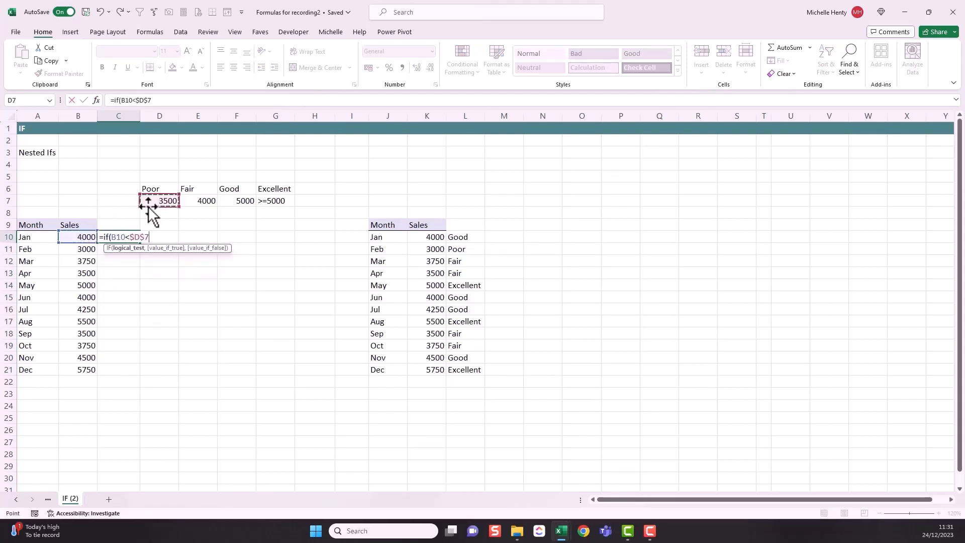
type(",")
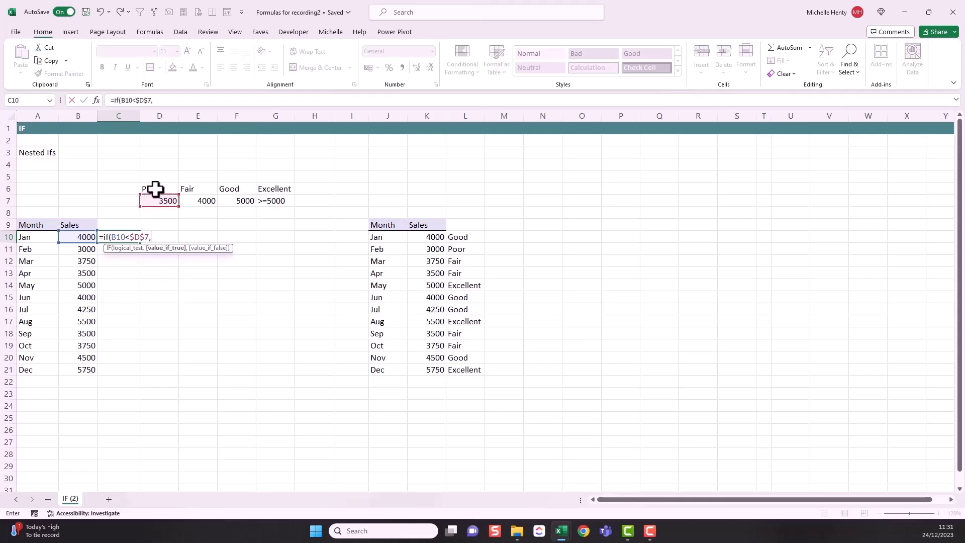
left_click(155, 189)
key("F4")
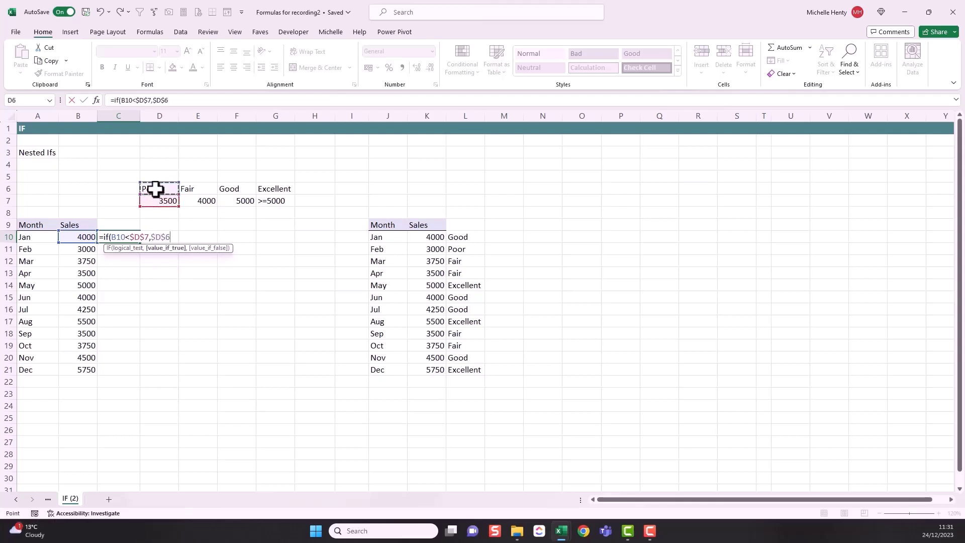
type(",")
- Nest a second IF in C10 testing B10<$E$7 and returning the Fair label from $E$6 when true
type("if(")
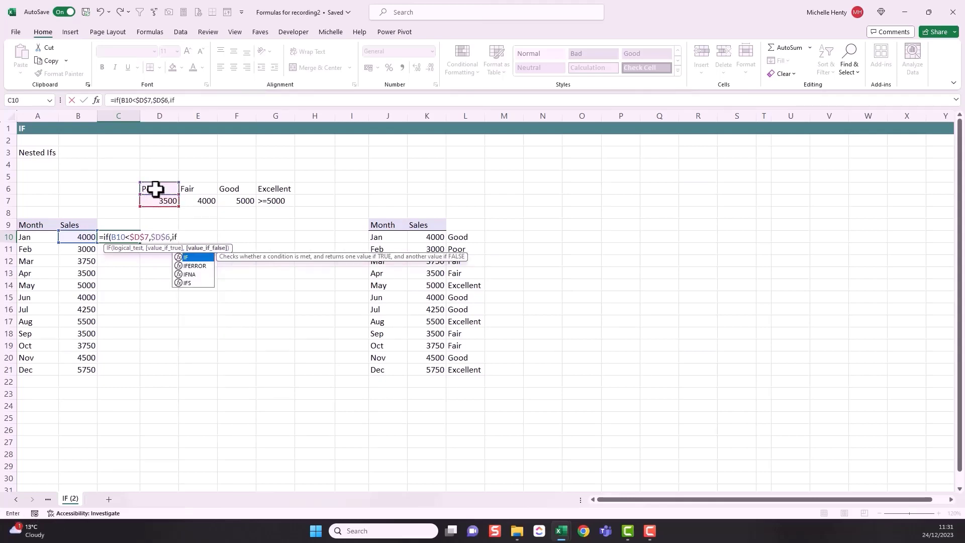
left_click(89, 234)
type("<")
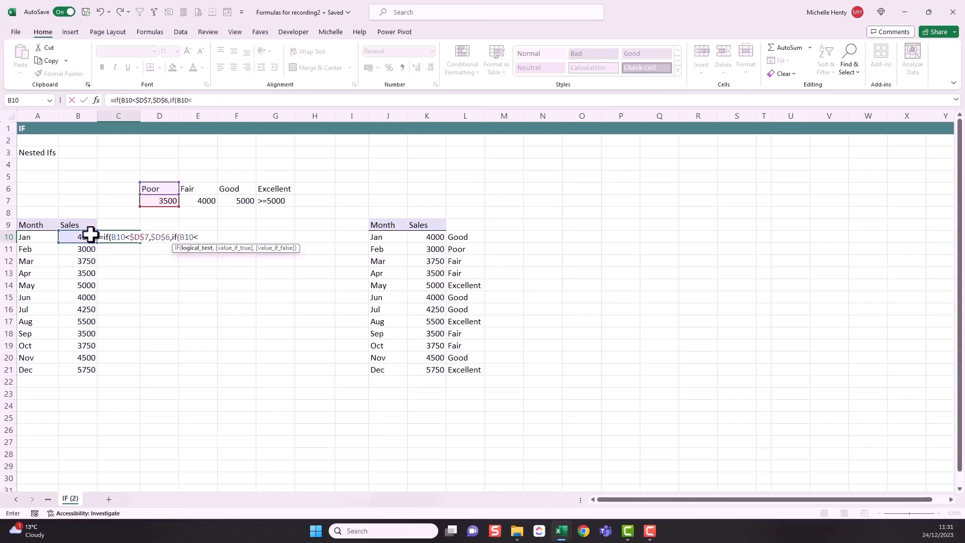
left_click(196, 201)
key("F4")
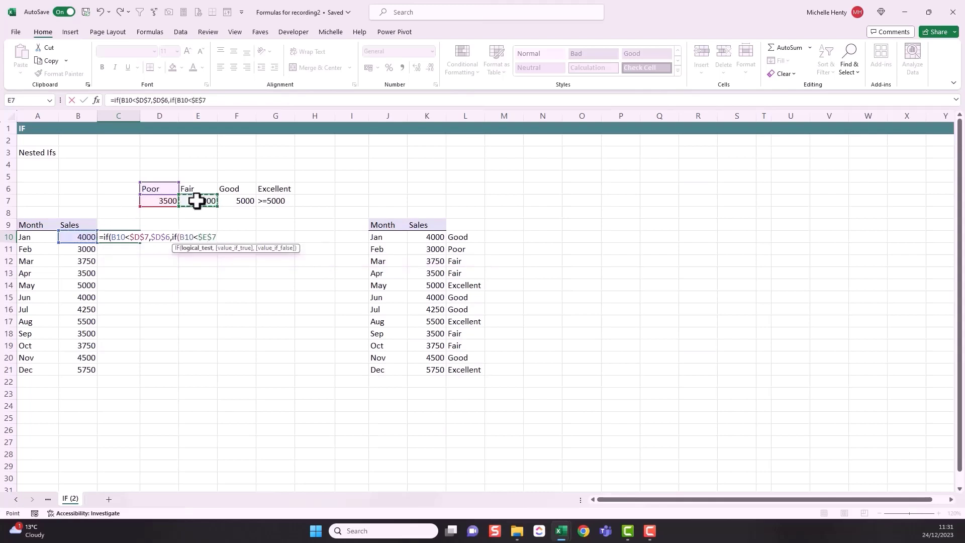
type(",")
left_click(201, 190)
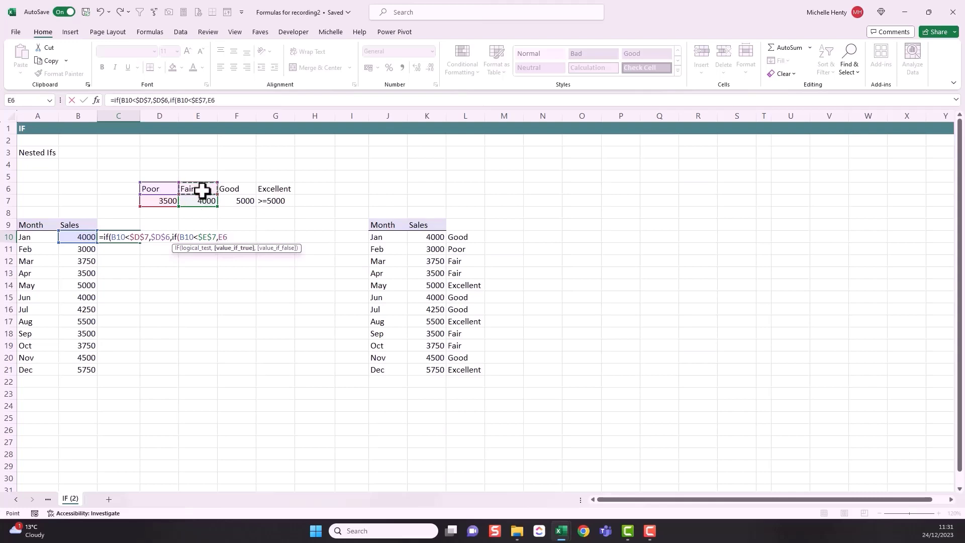
key("F4")
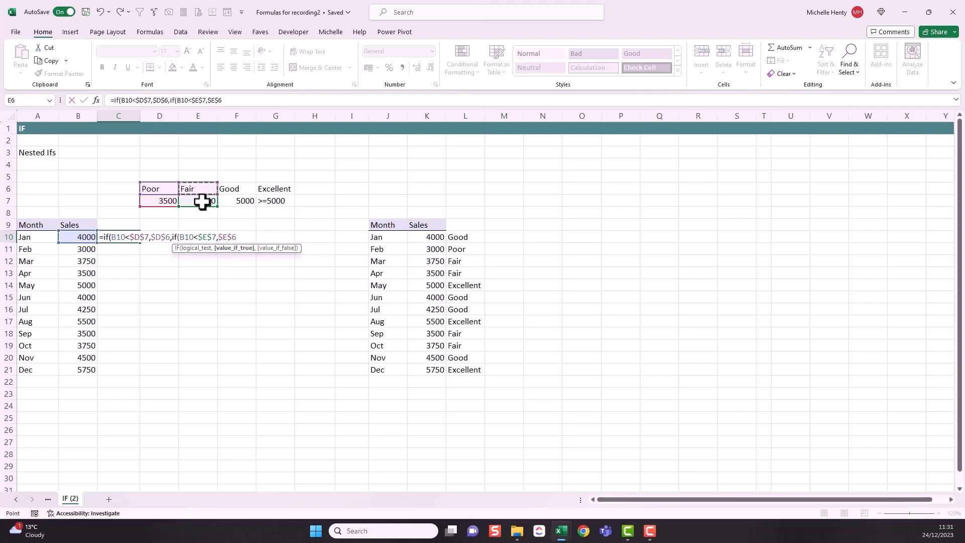
type(",")
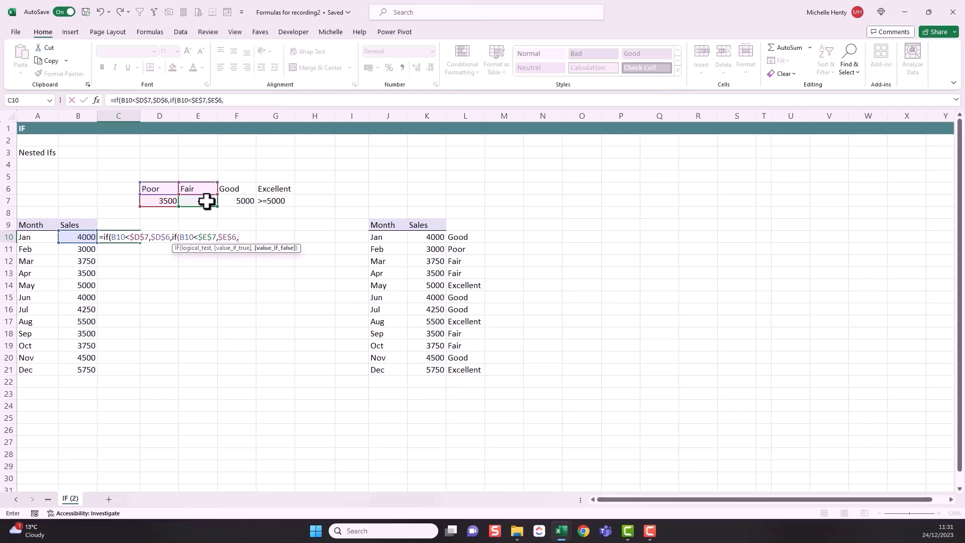
- Nest a third IF in C10 testing B10<$F$7 and returning the Good label from $F$6 when true
type("if(")
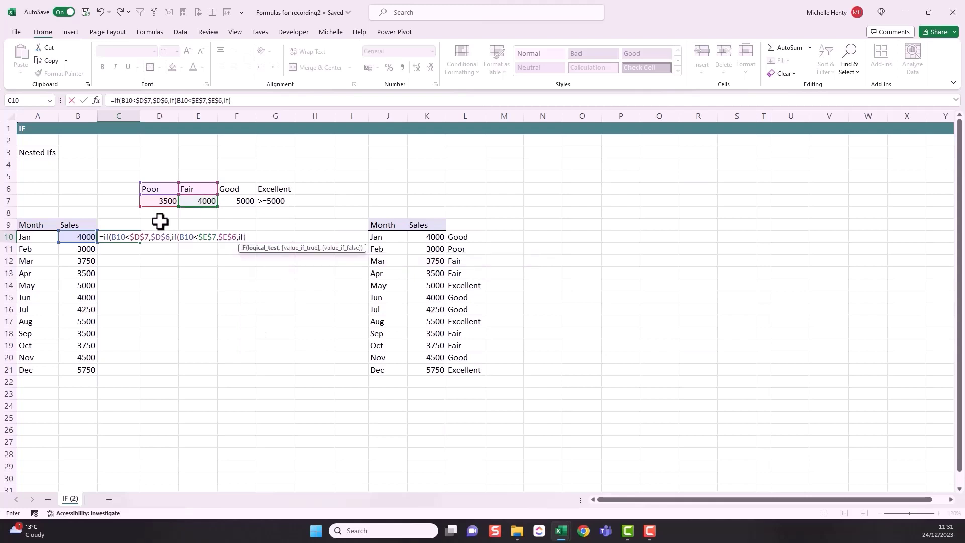
left_click(75, 237)
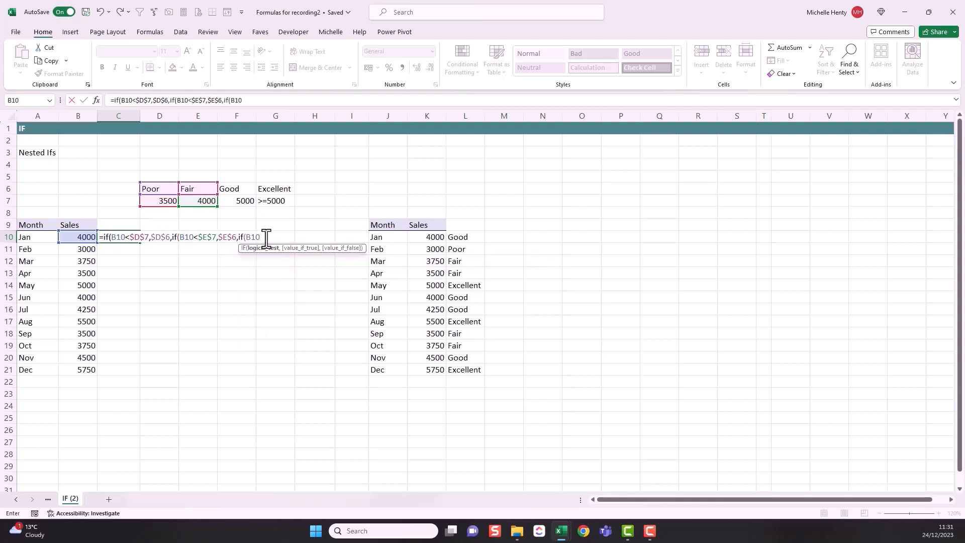
left_click(232, 200)
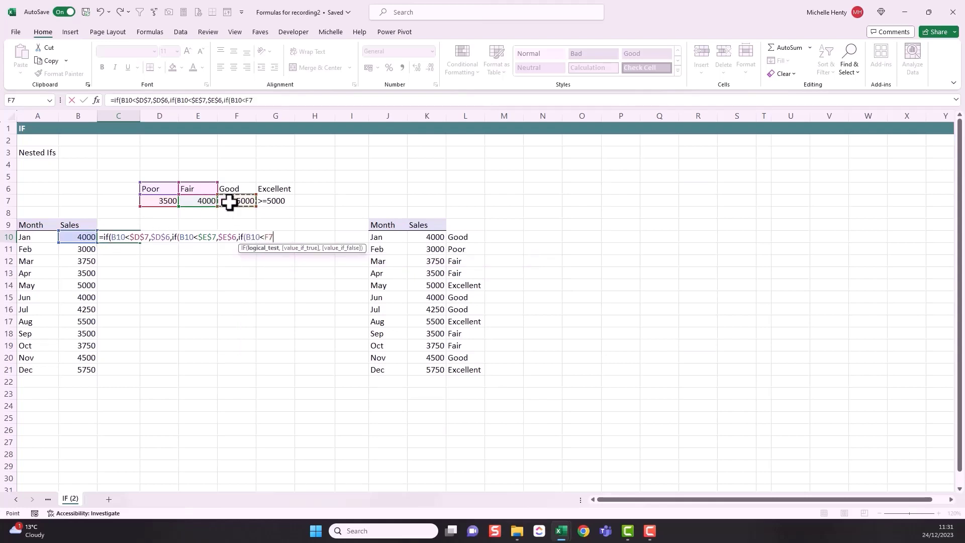
key("F4")
type(",")
left_click(244, 188)
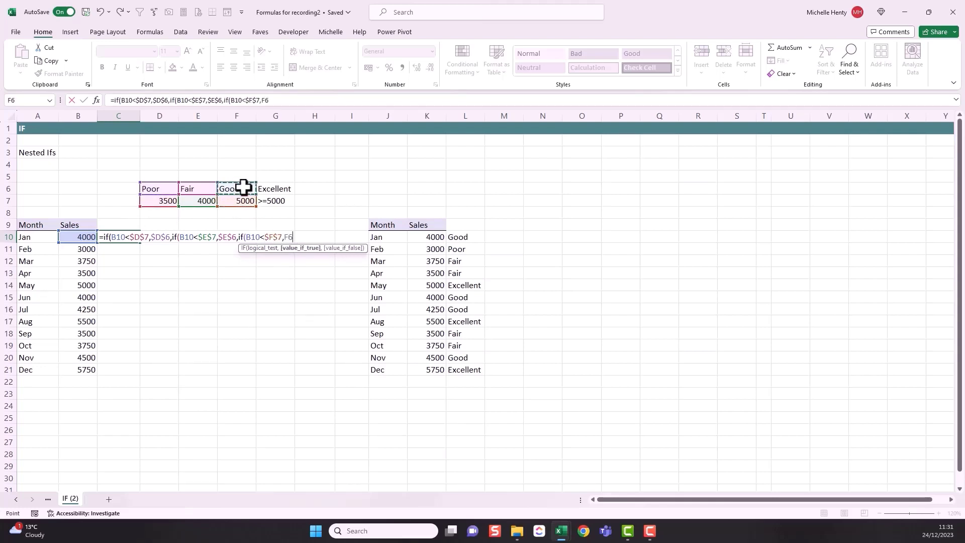
key("F4")
type(",")
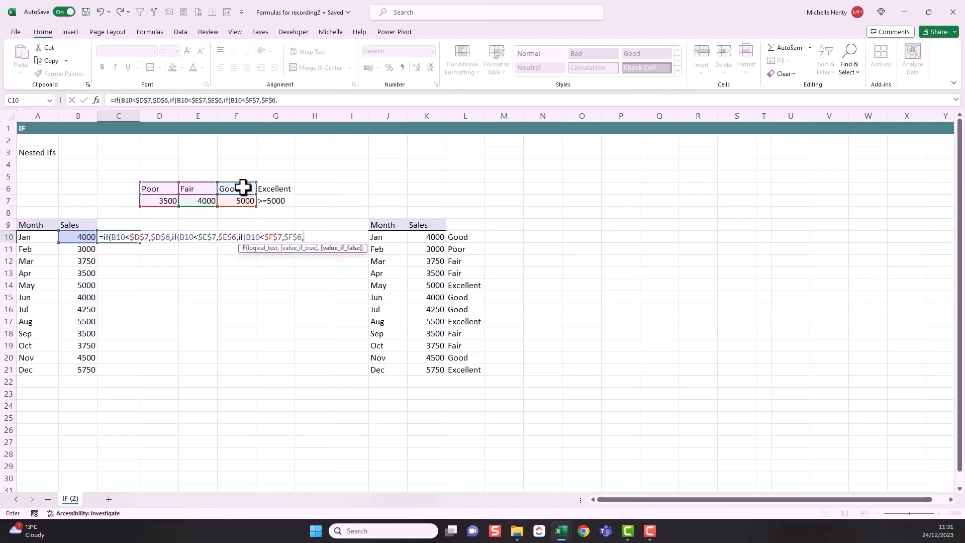
- Return the Excellent label from $G$6 as the final false value and complete the nested IF formula in C10
left_click(278, 191)
key("F4")
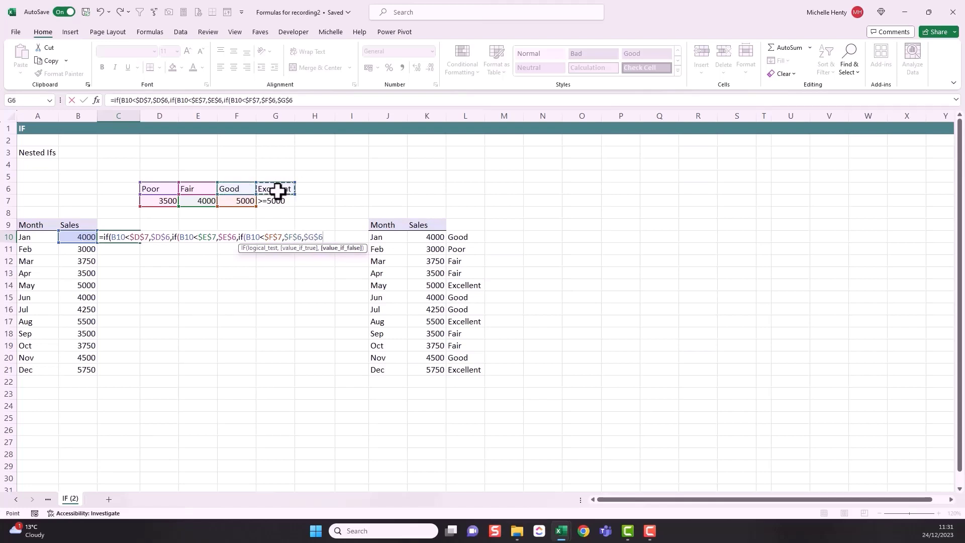
type("))")
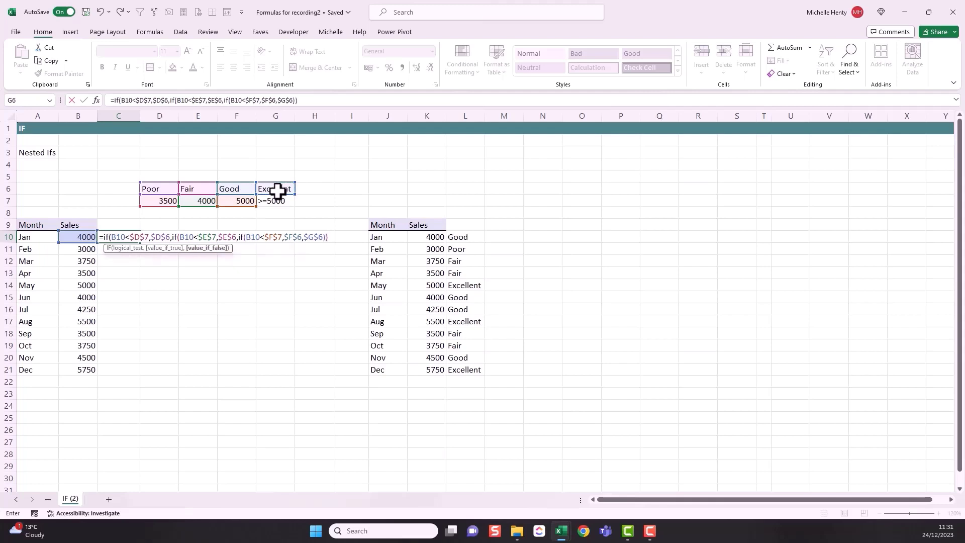
type(")")
key("Return")
- Fill the nested IF formula from C10 down to C21 and review the absolute references in the C10 formula
left_click(133, 239)
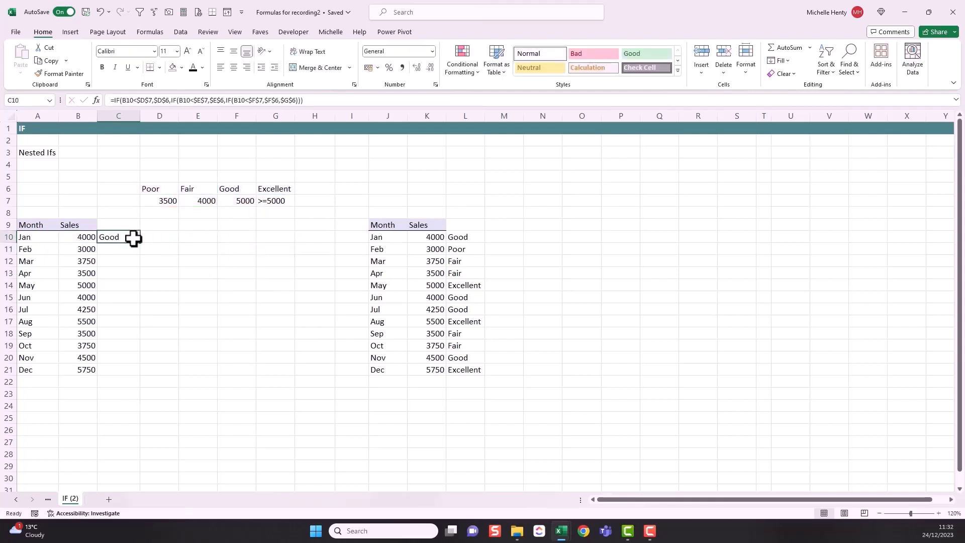
left_click_drag(141, 243, 137, 376)
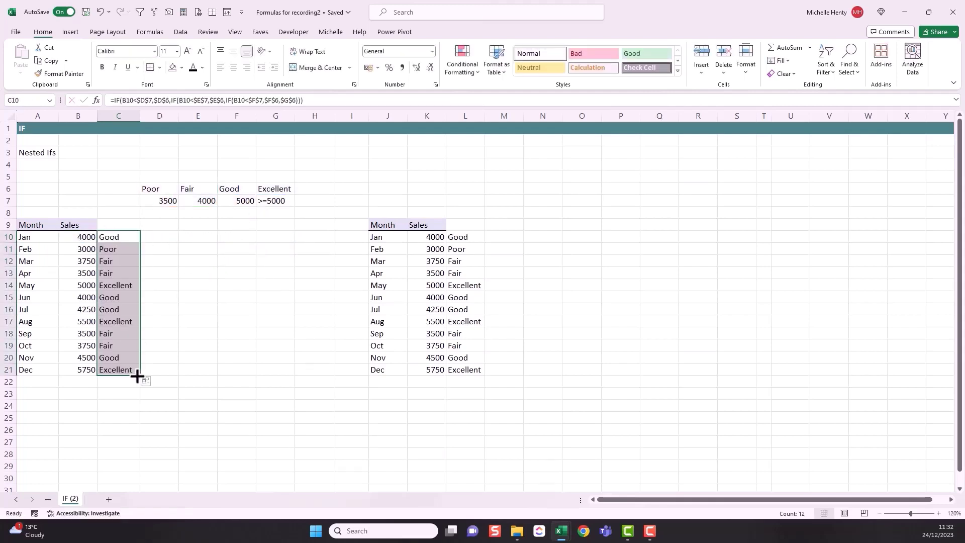
left_click(121, 236)
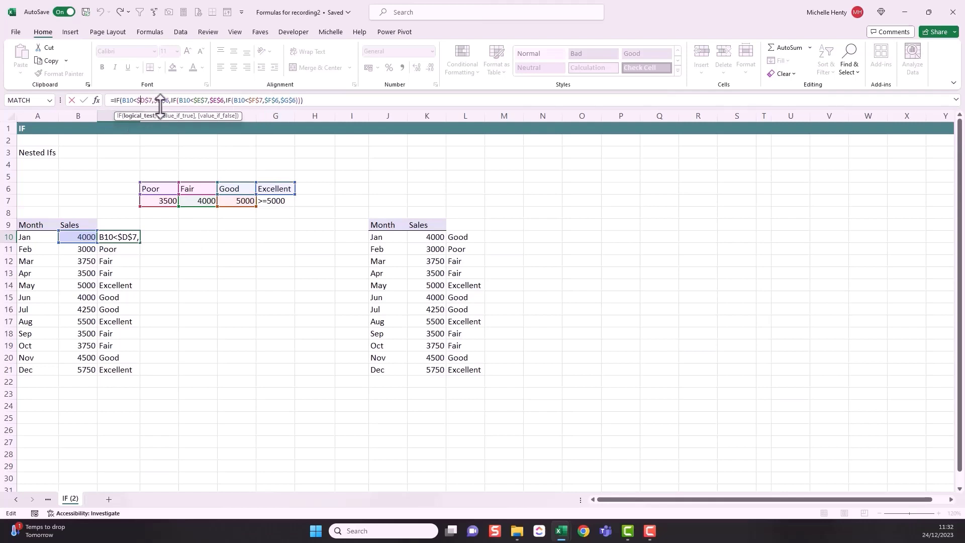
left_click(248, 100)
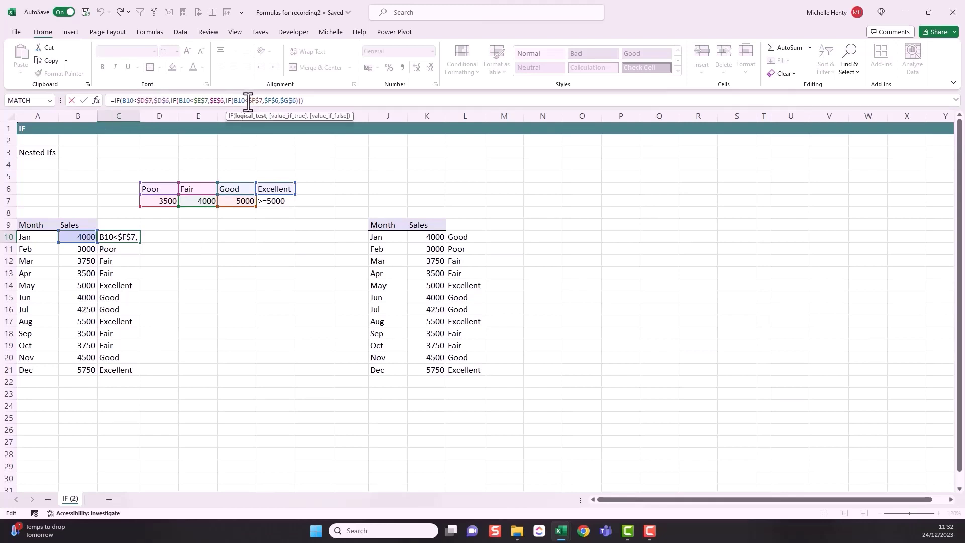
left_click(274, 100)
left_click(293, 100)
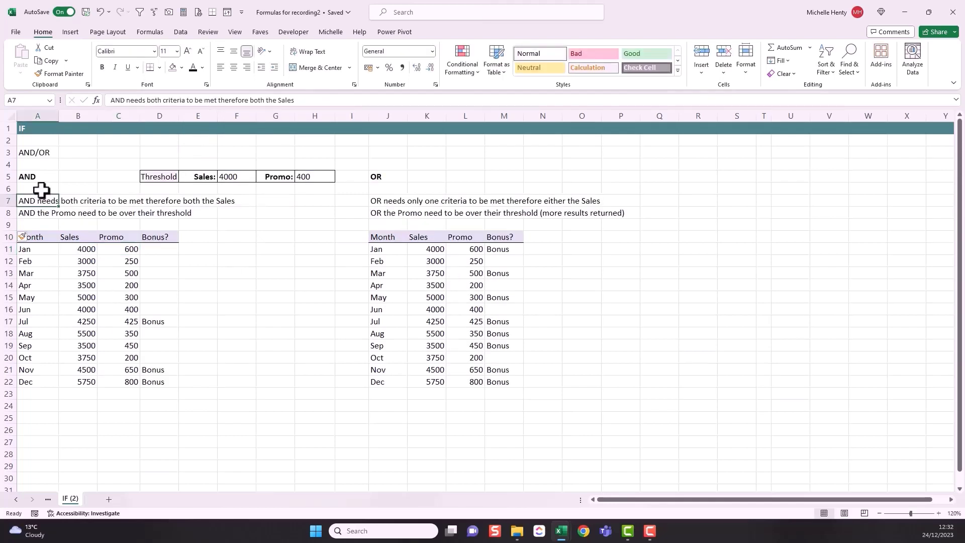
- Examine the AND/OR example and compare the IF(AND) formula in D11 with the IF(OR) formula in M11
left_click(39, 154)
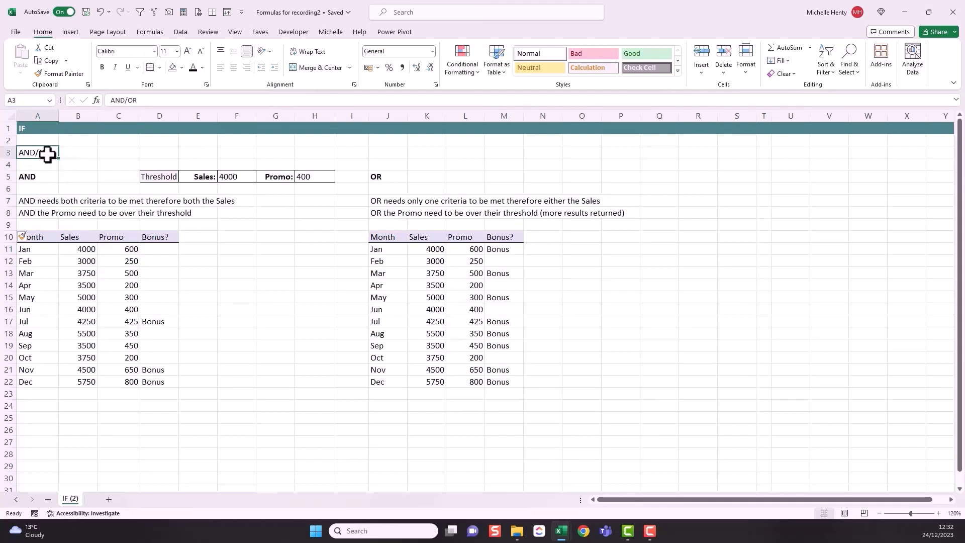
left_click(156, 250)
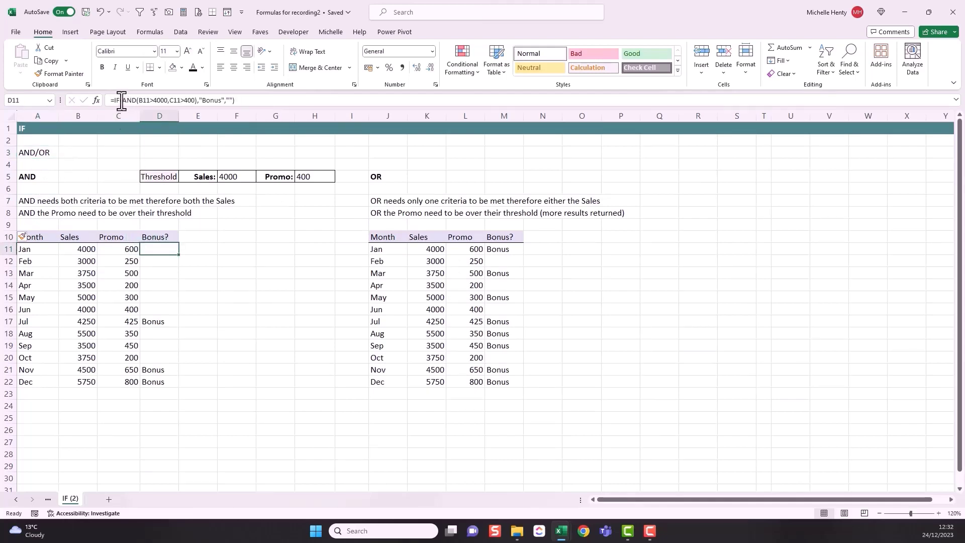
left_click(503, 249)
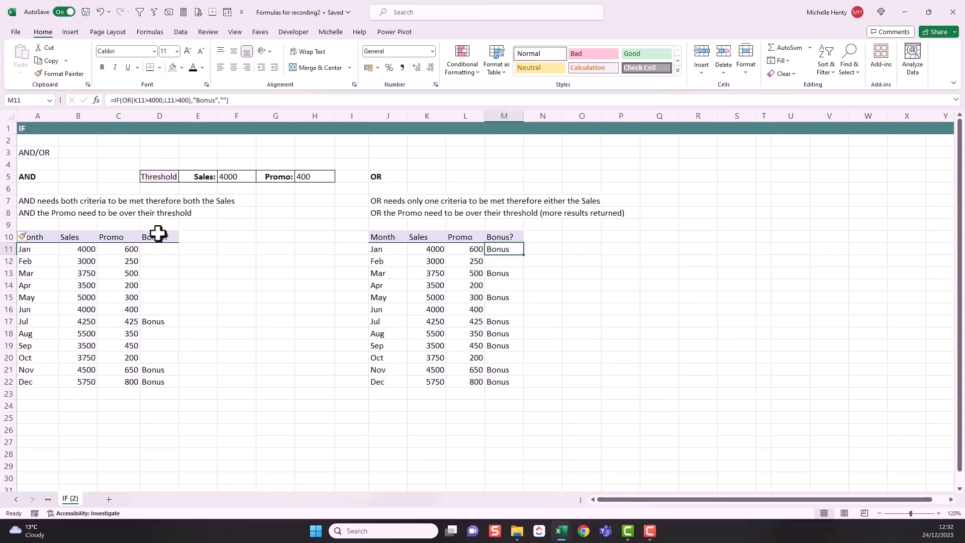
left_click(157, 248)
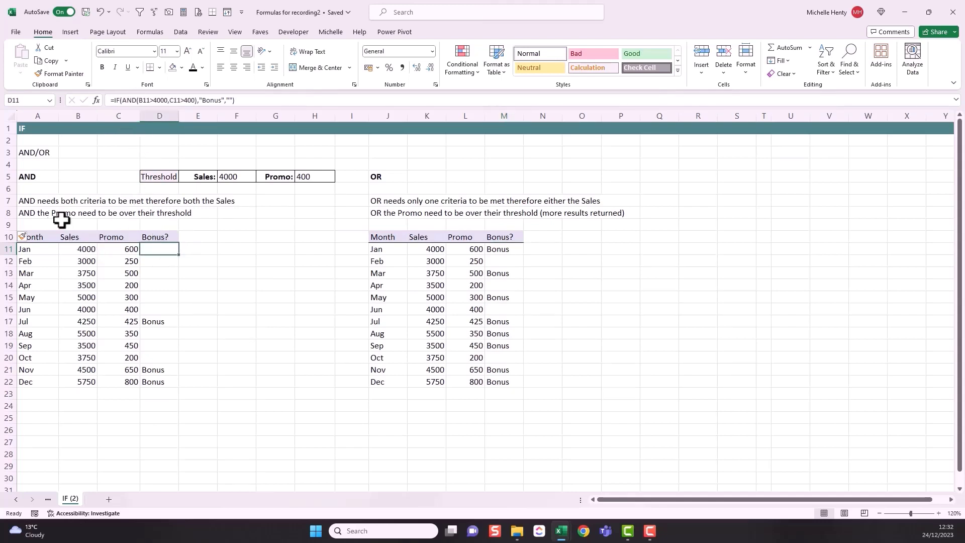
left_click(33, 177)
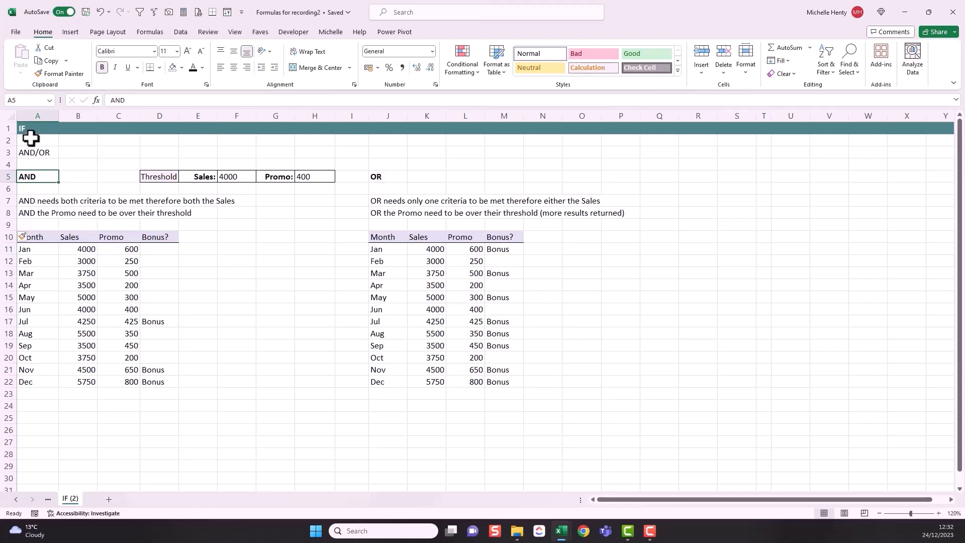
left_click(462, 81)
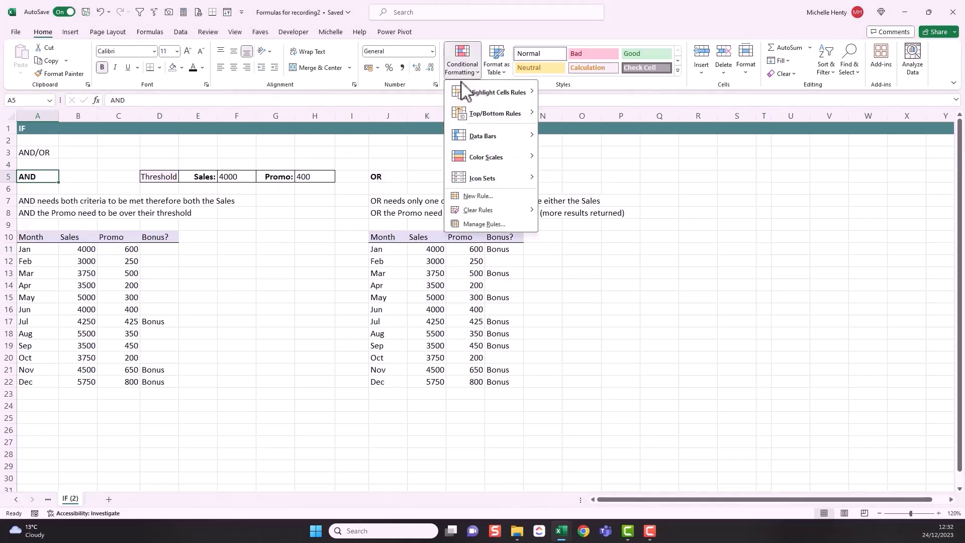
left_click(484, 195)
left_click(245, 259)
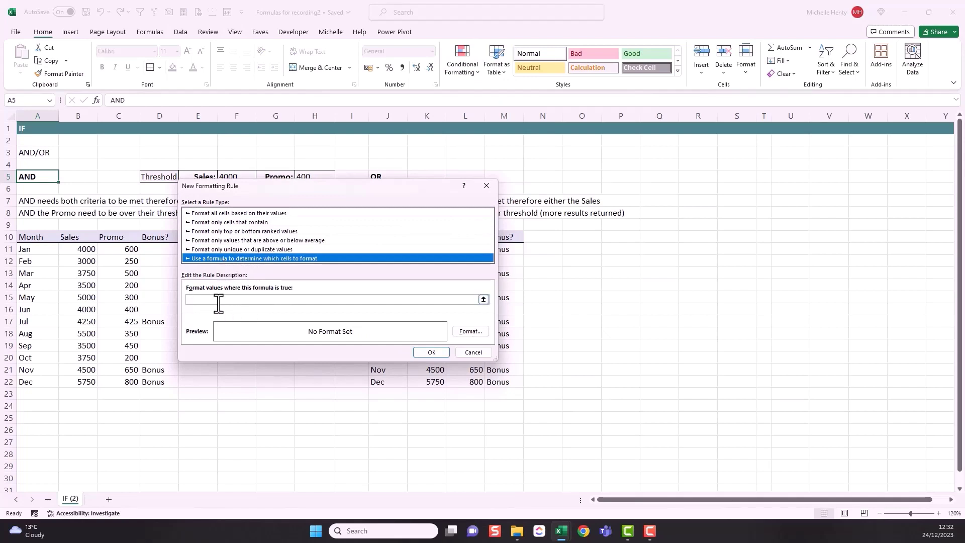
left_click(473, 353)
- Review the AND table's Sales, Promo and Bonus? columns and the Sales and Promo threshold cells F5 and H5
left_click(40, 203)
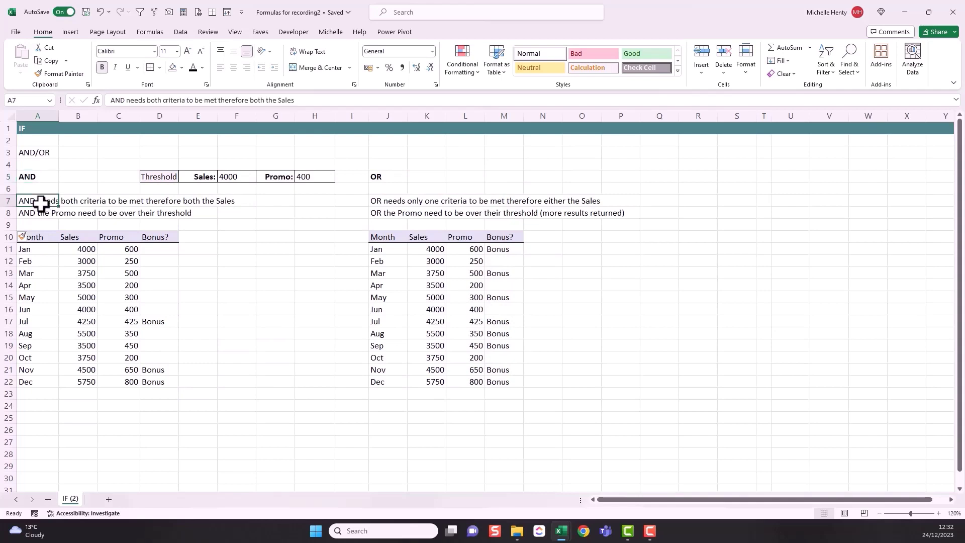
left_click_drag(51, 237, 85, 387)
left_click_drag(119, 238, 125, 385)
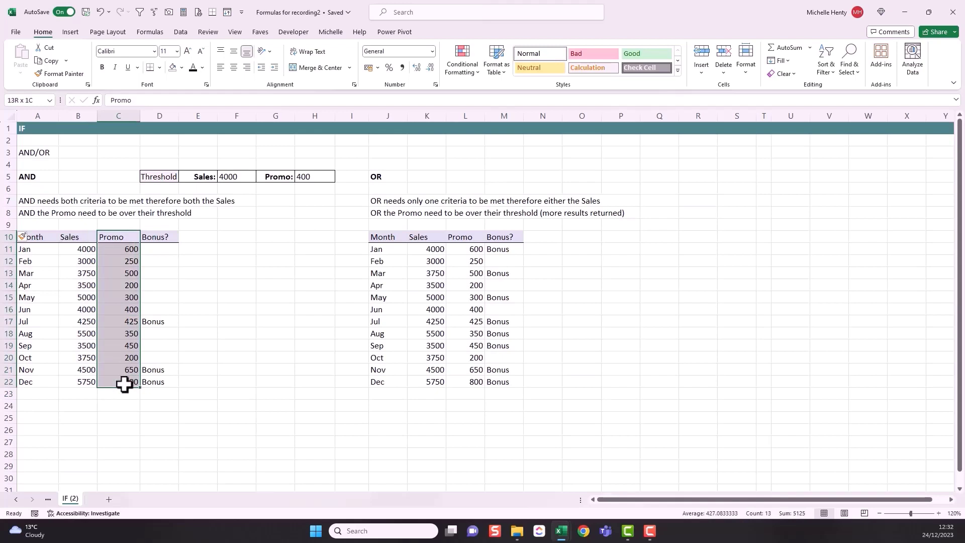
left_click(114, 252)
left_click_drag(112, 255, 116, 384)
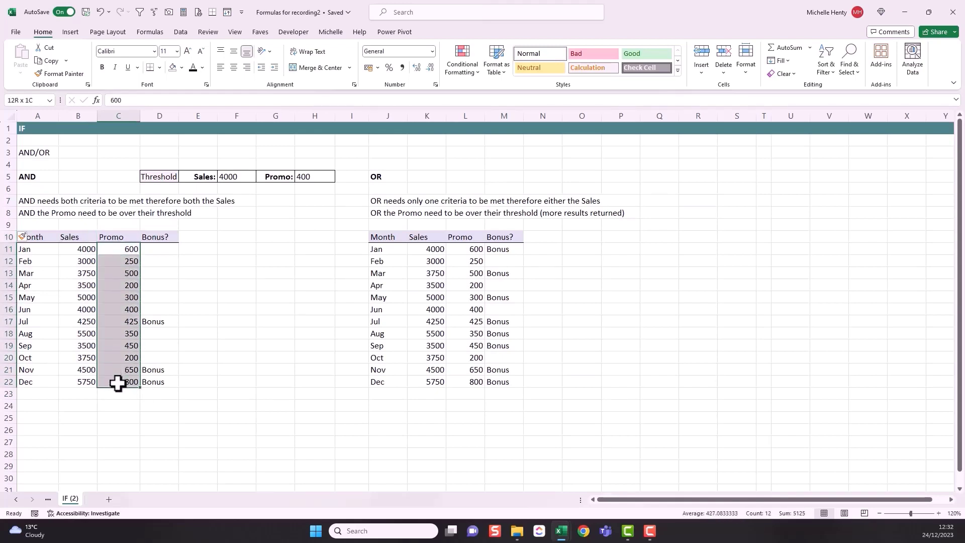
left_click(157, 240)
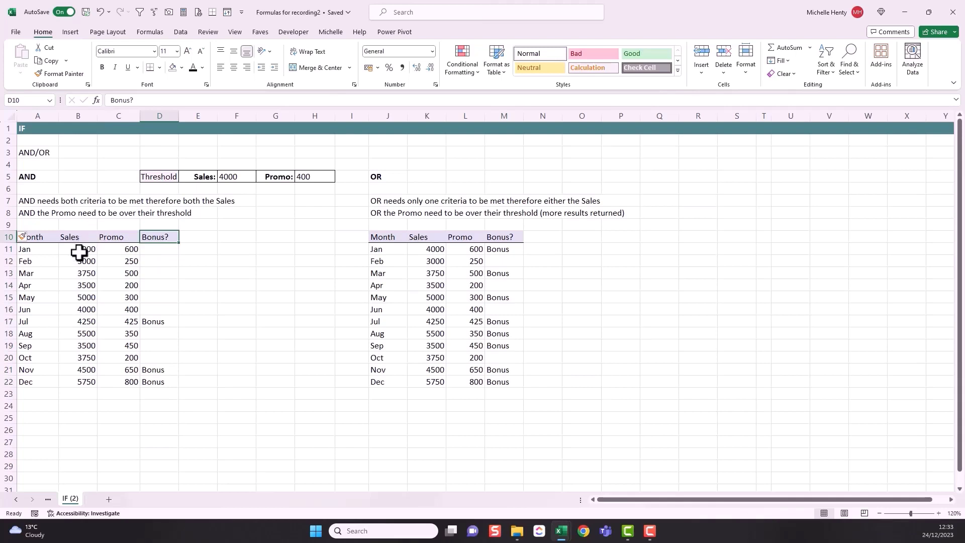
left_click(116, 248)
left_click_drag(158, 250, 171, 382)
left_click(234, 177)
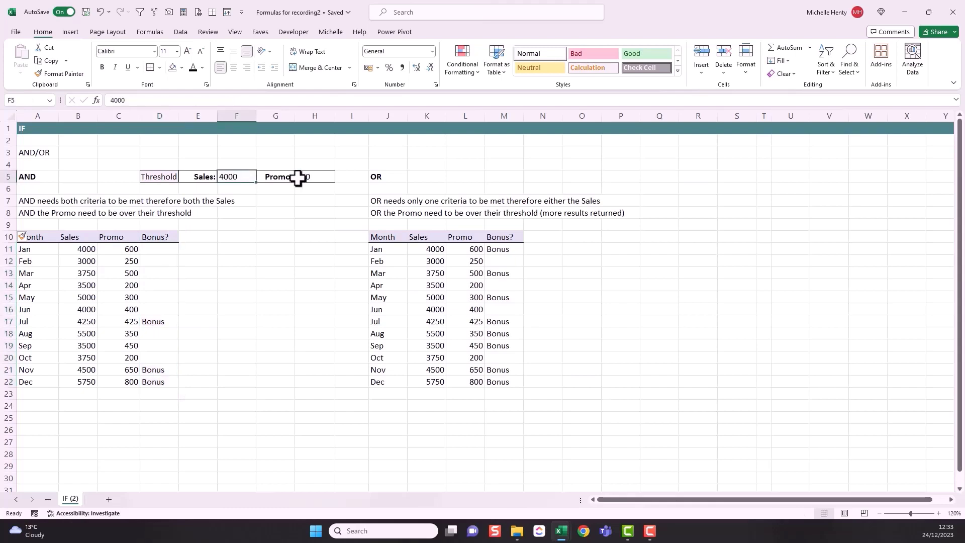
left_click(315, 178)
left_click(84, 250)
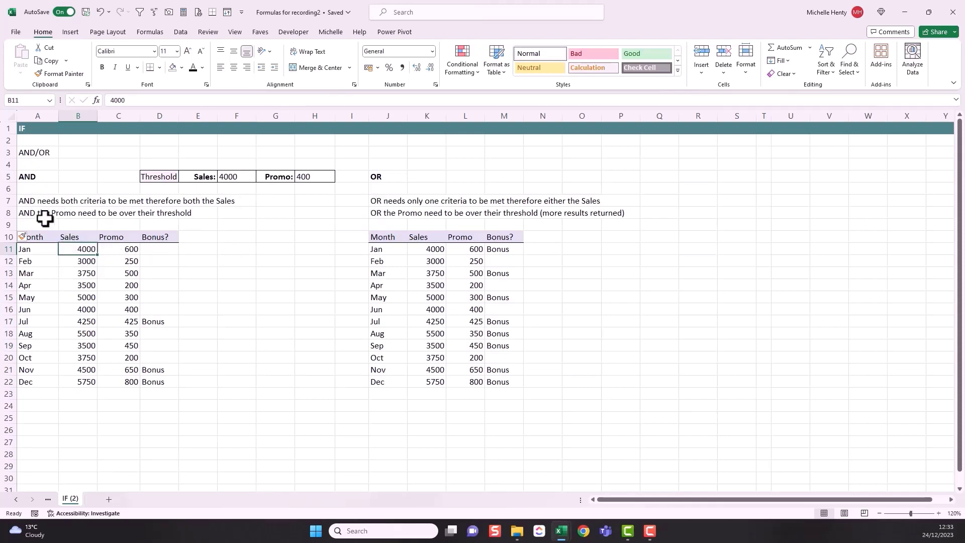
- Compare the AND and OR rules and Bonus? columns, checking July and May sales and promo figures against both thresholds
left_click(39, 201)
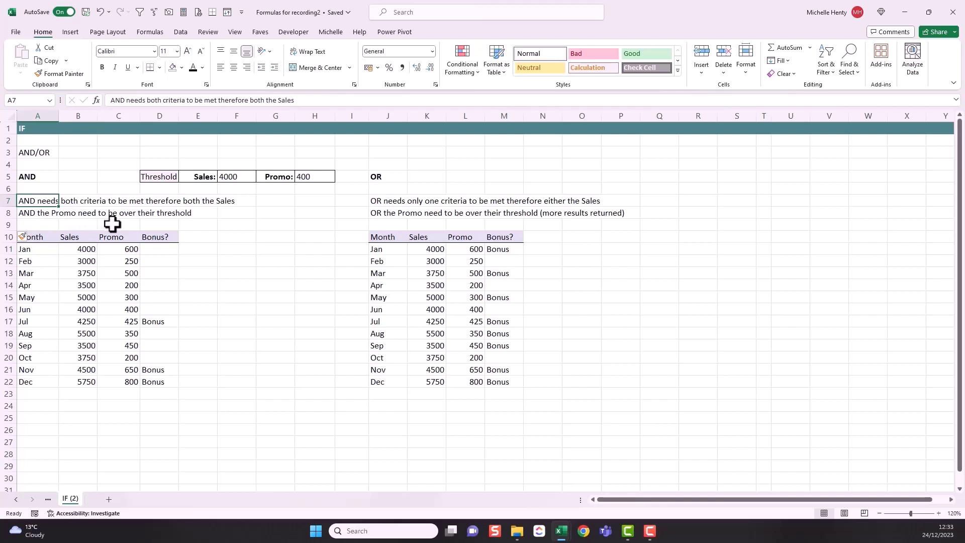
left_click(394, 202)
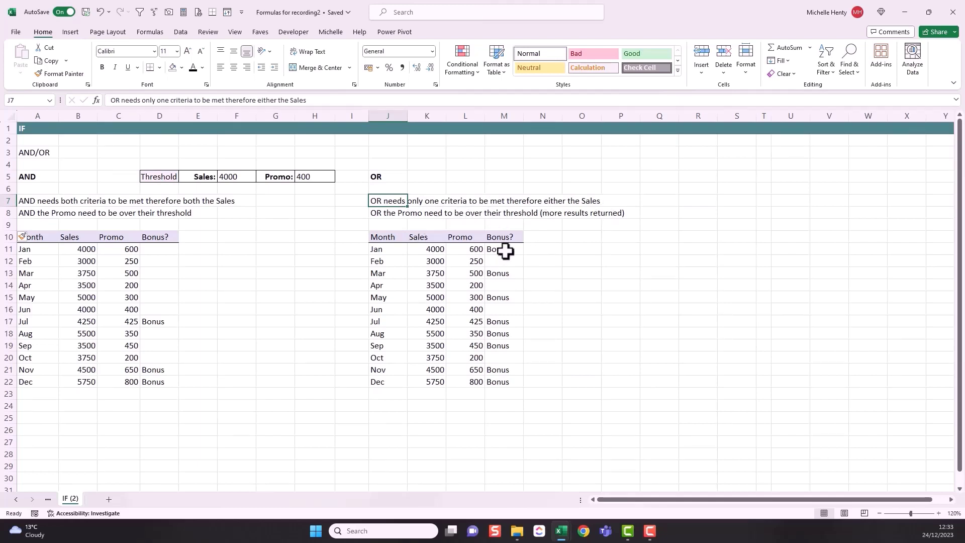
left_click_drag(500, 248, 507, 380)
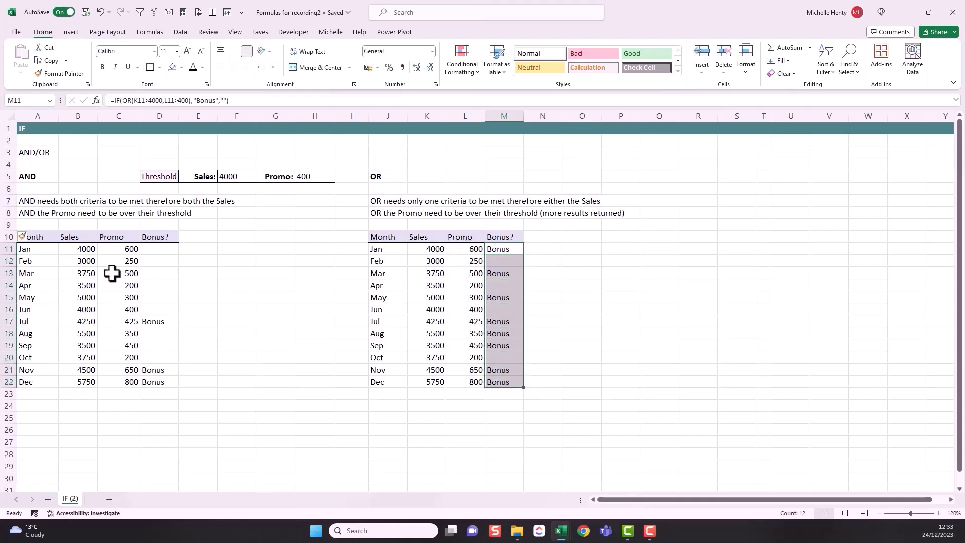
left_click(159, 248)
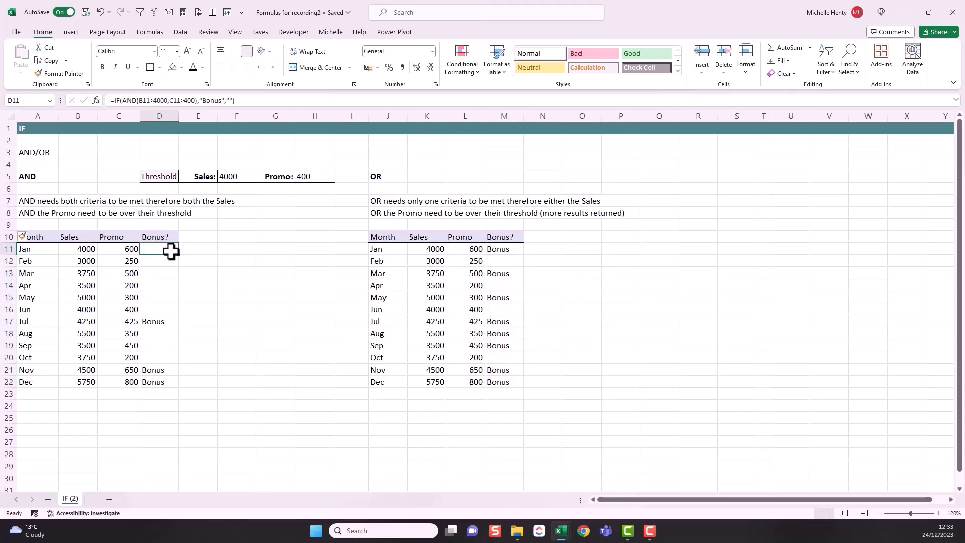
left_click(232, 178)
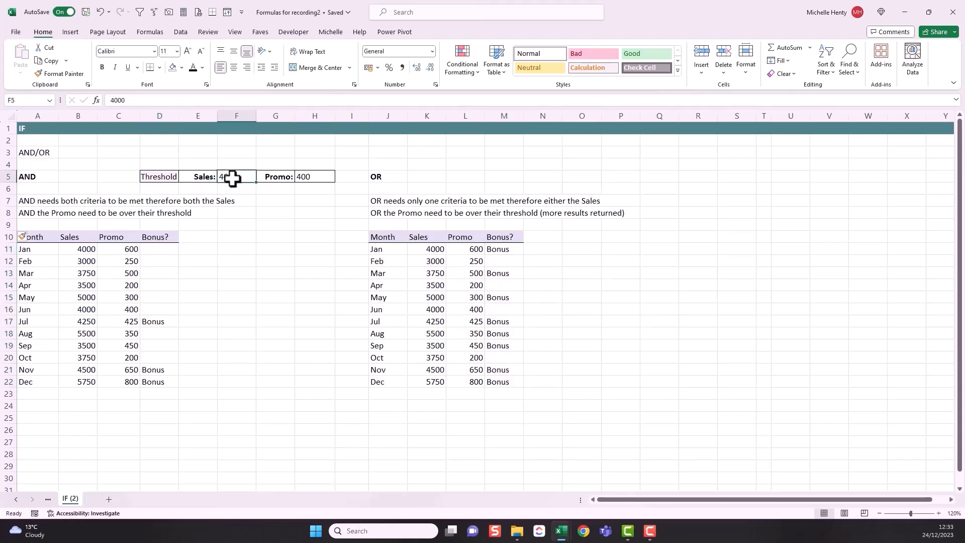
left_click(316, 179)
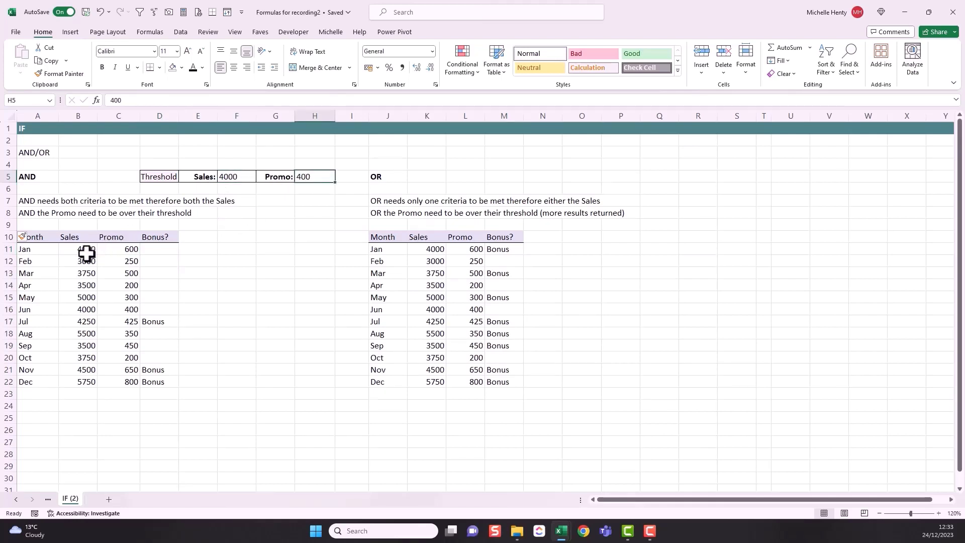
left_click(86, 322)
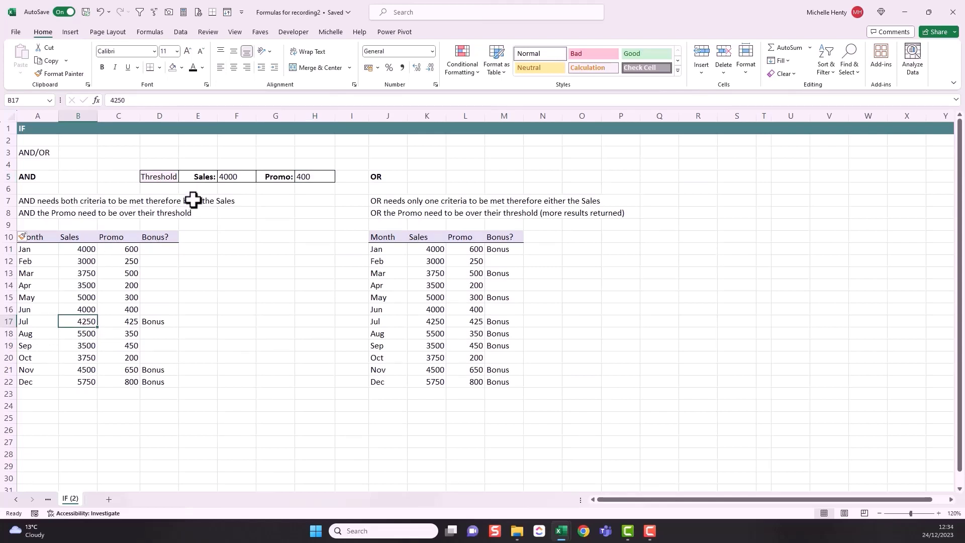
left_click(123, 321)
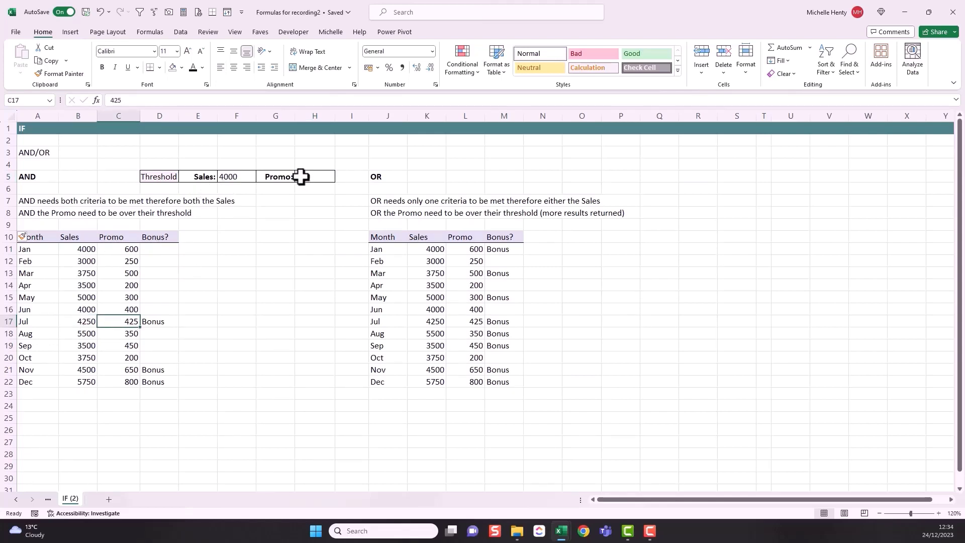
left_click(76, 297)
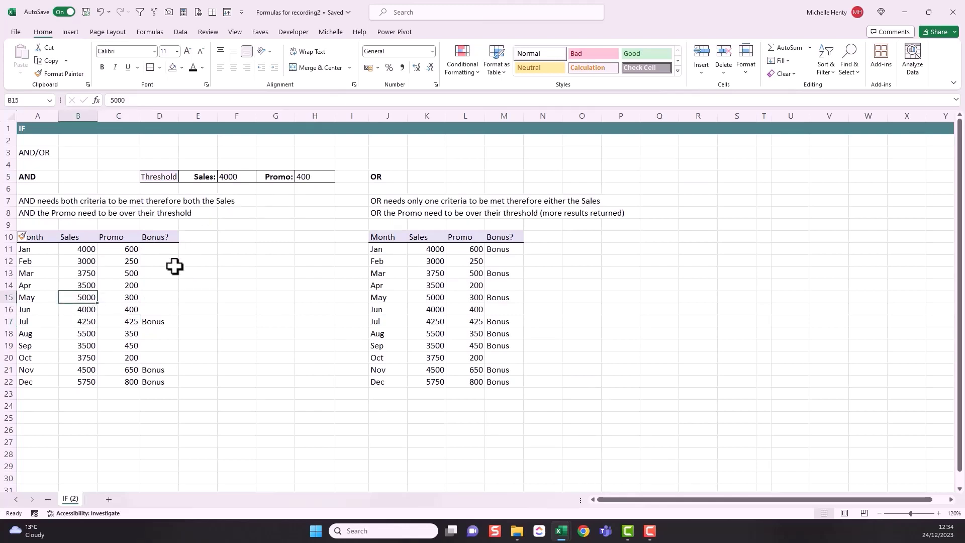
left_click(127, 296)
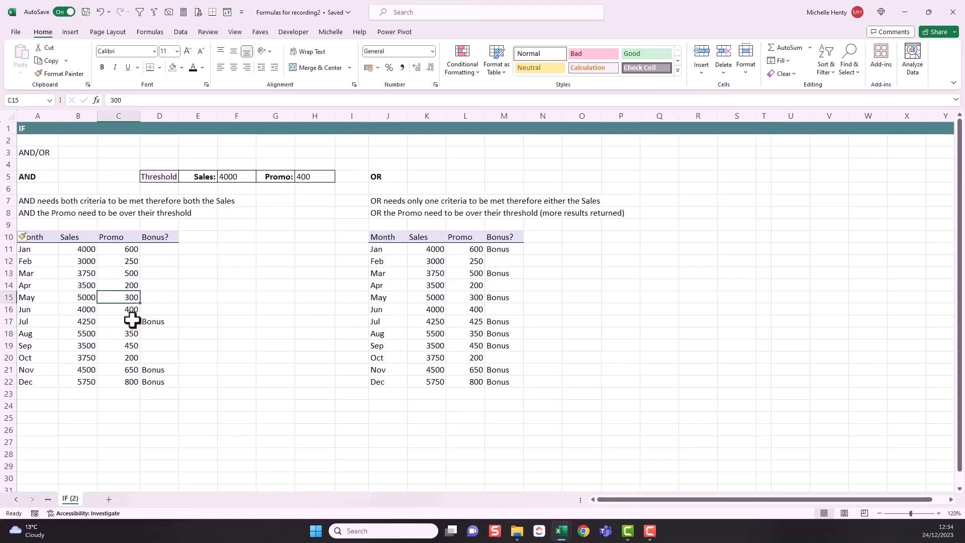
- Check May's sales and promo figures in B15 and C15 against both thresholds in the AND table
left_click(154, 298)
left_click(80, 300)
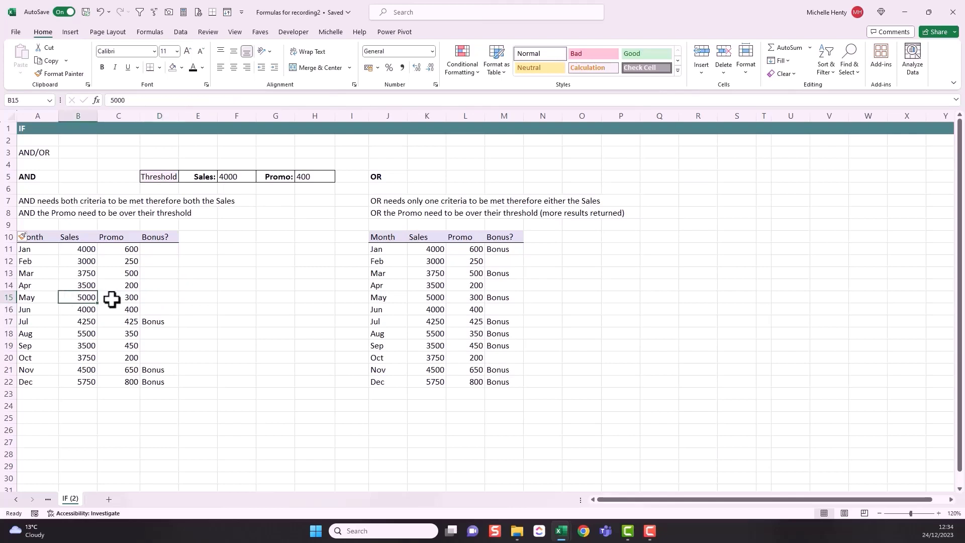
left_click(114, 298)
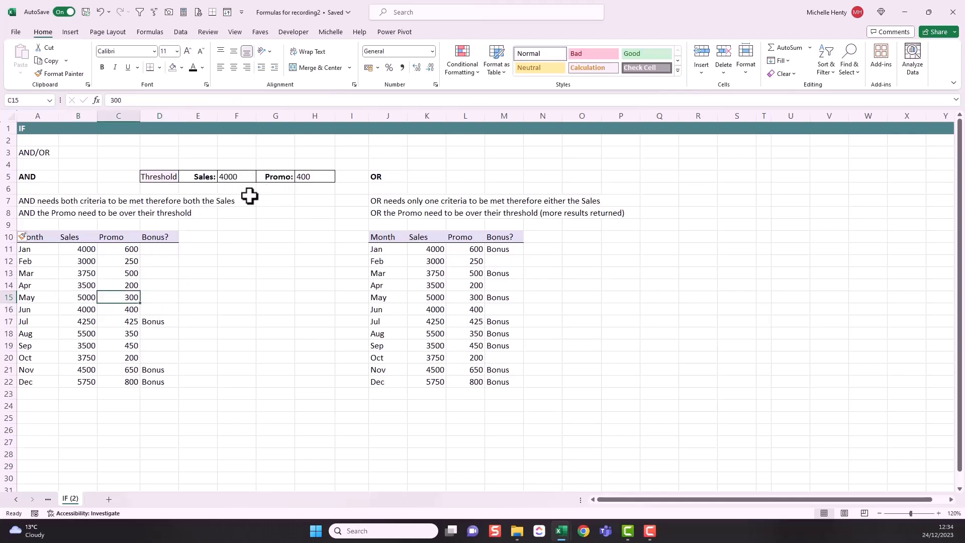
- Clear the AND table's Bonus? cells D11:D22 and start the D11 formula with =IF(AND(B11>4000,
left_click_drag(156, 249, 153, 376)
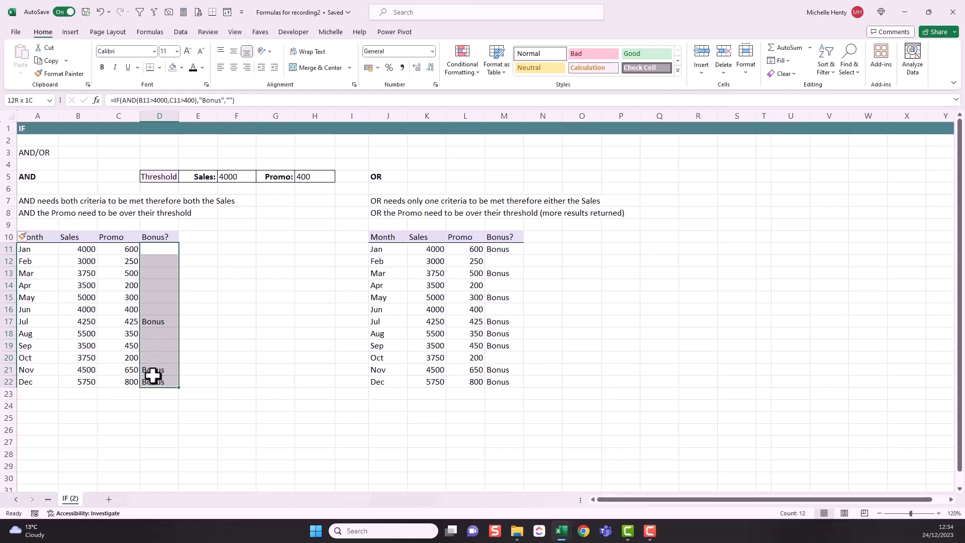
key("Delete")
left_click(166, 249)
type("=if(")
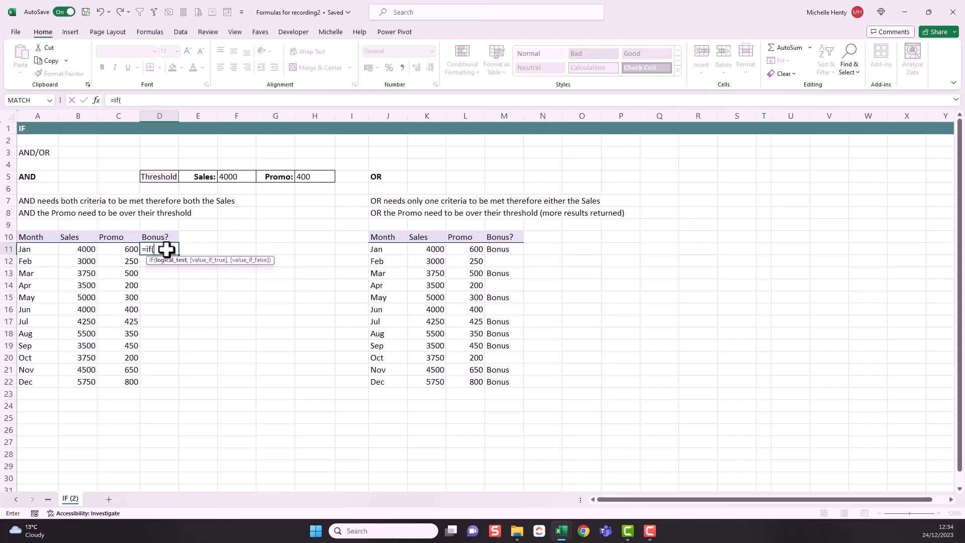
type("AND")
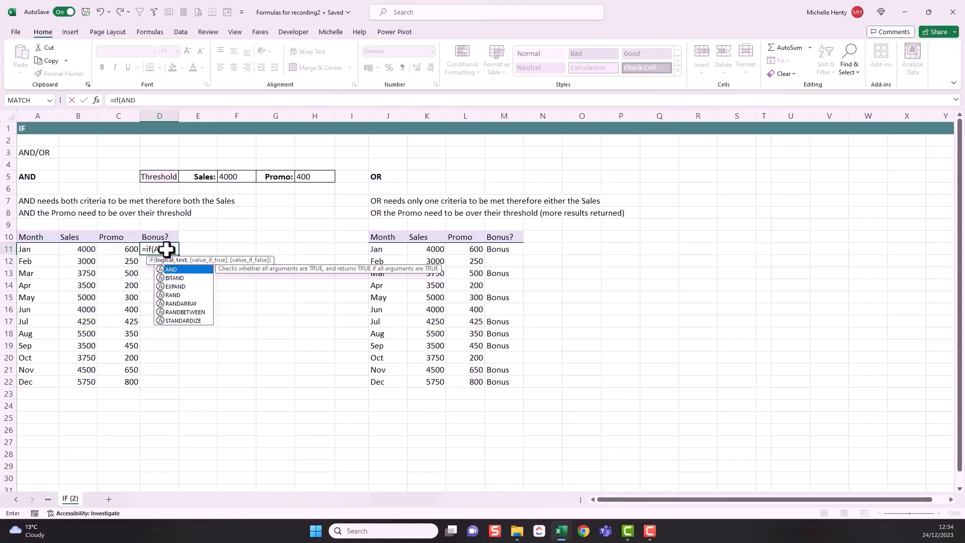
type("(")
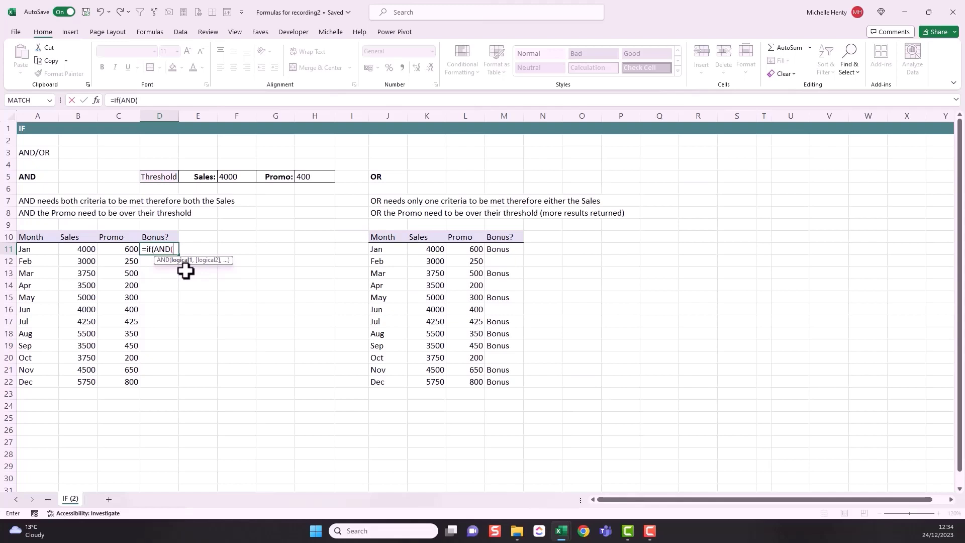
left_click(90, 249)
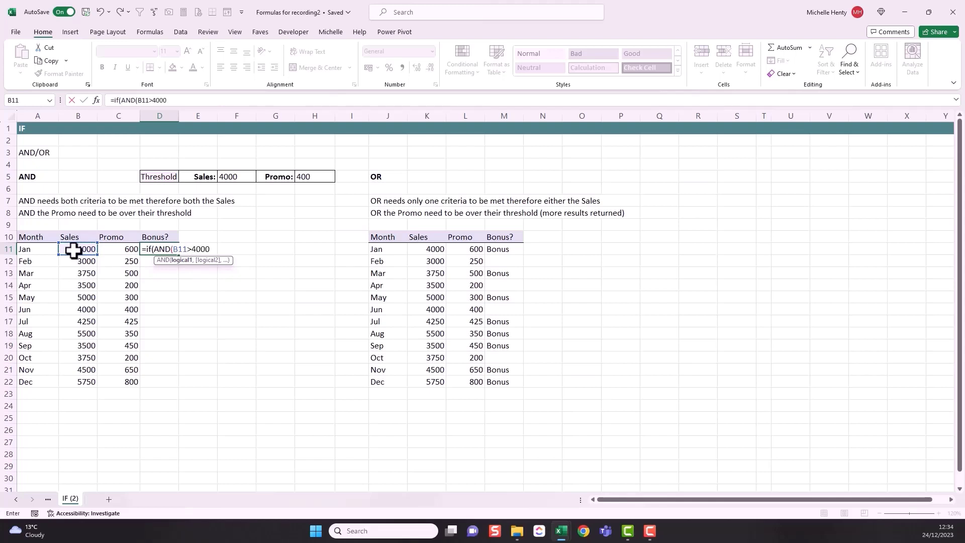
type(">4000,")
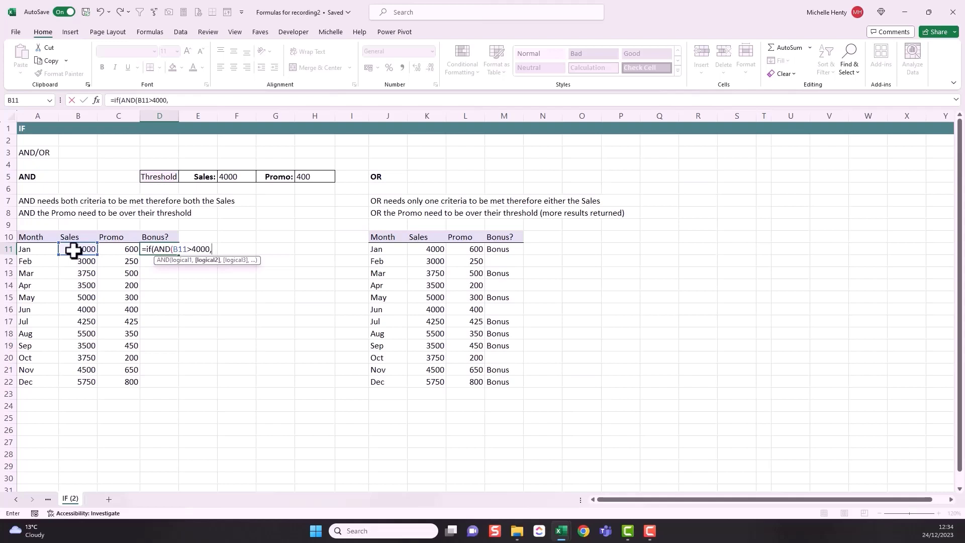
- Complete the D11 formula with C11>400, "Bonus" if true and "" if false, and fill it down to D22
left_click(131, 250)
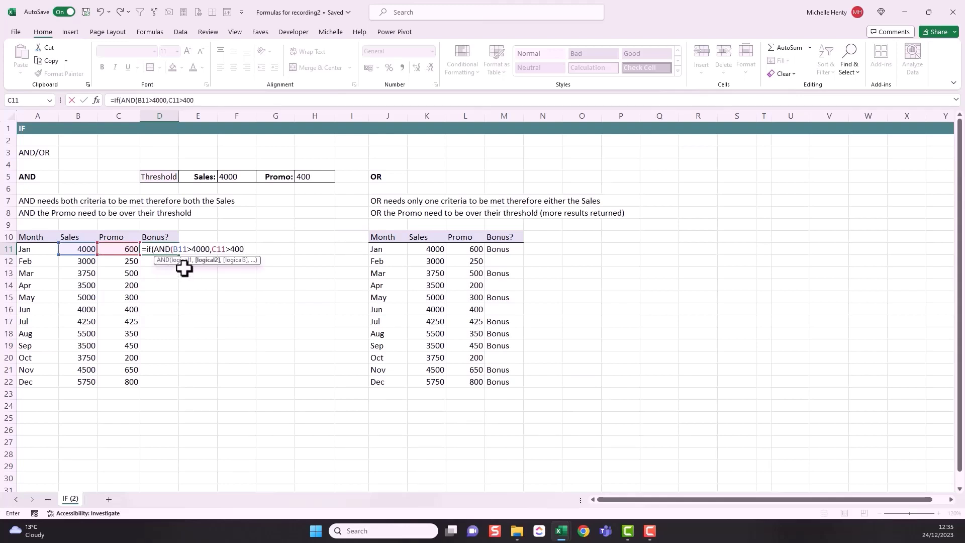
type(")")
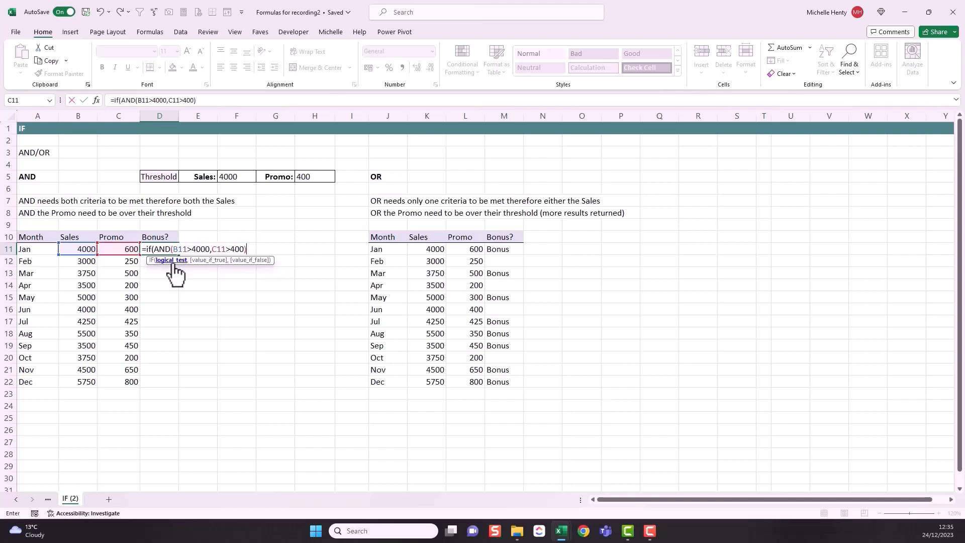
type(",\"Bonus")
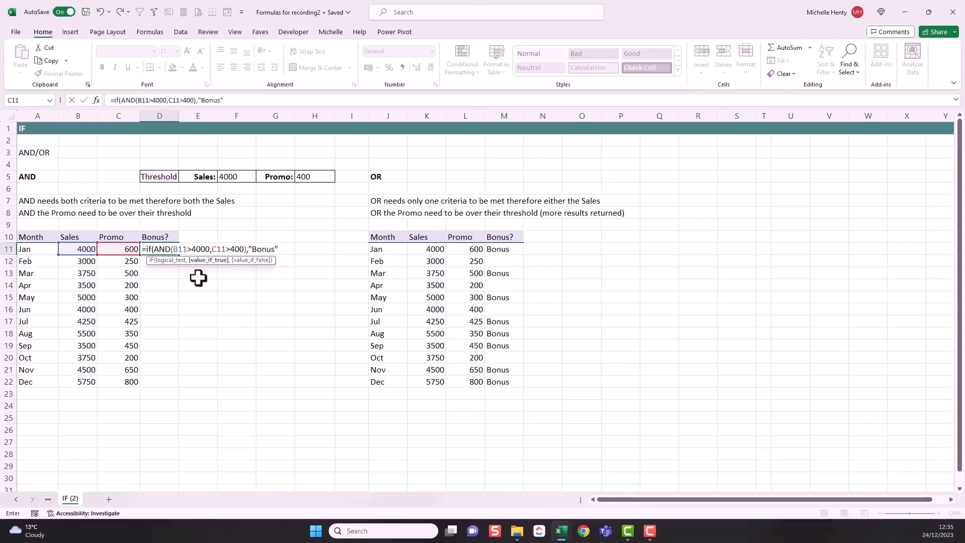
type("\",\"\")")
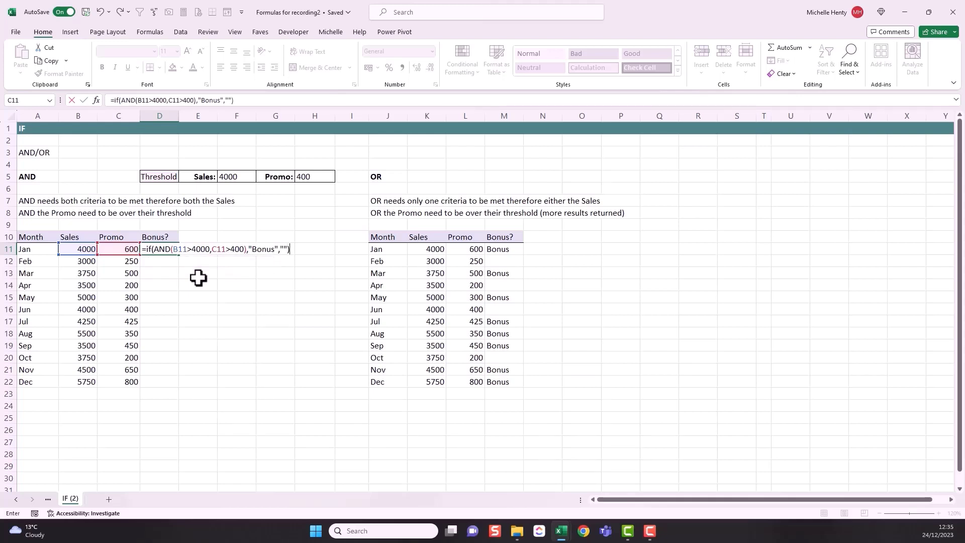
key("Return")
key("Up")
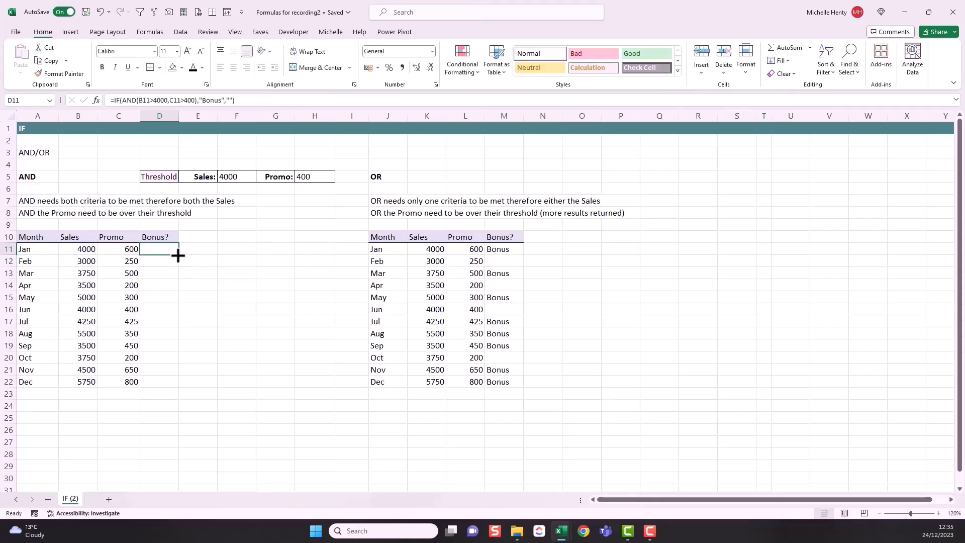
double_click(178, 255)
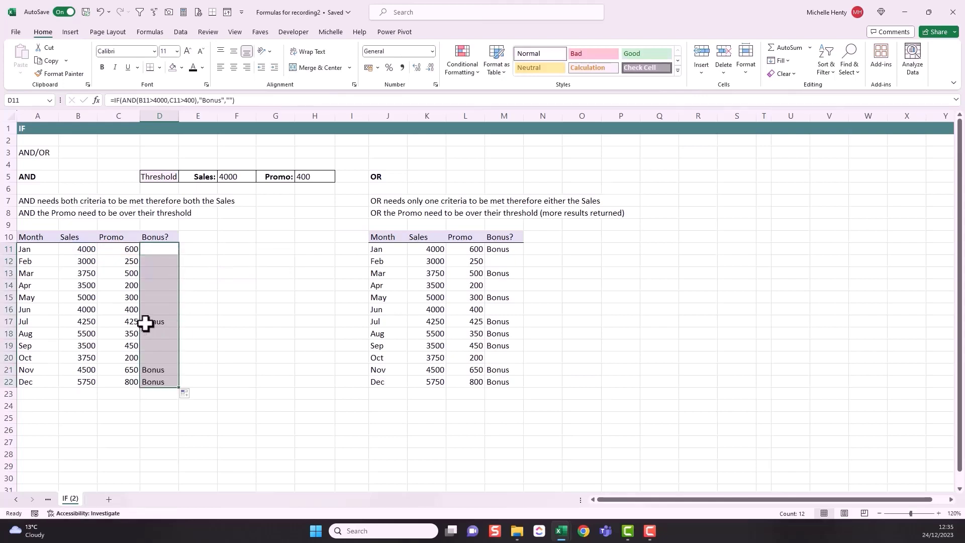
- Check the July, September, November and December sales and promo figures against the AND table's Bonus? results
left_click(90, 323)
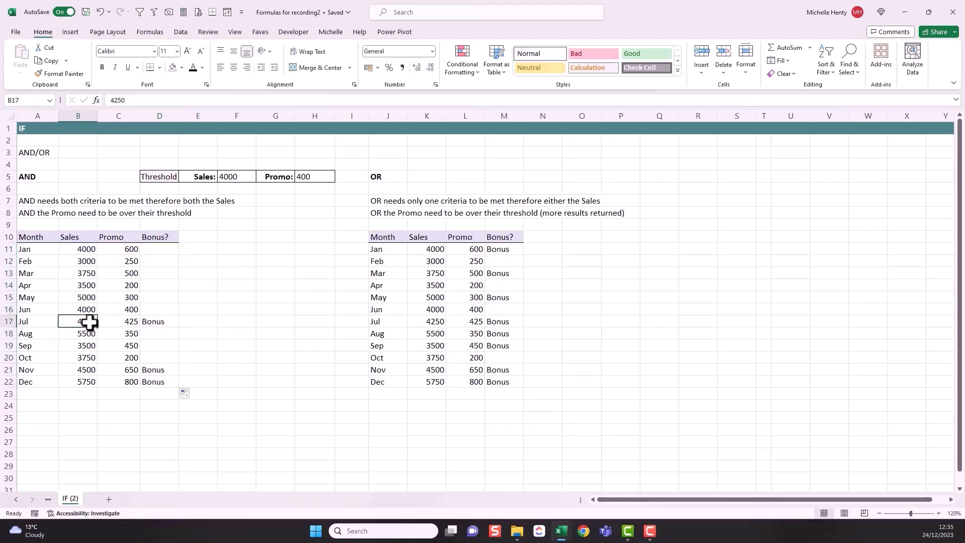
left_click(118, 321)
left_click(87, 372)
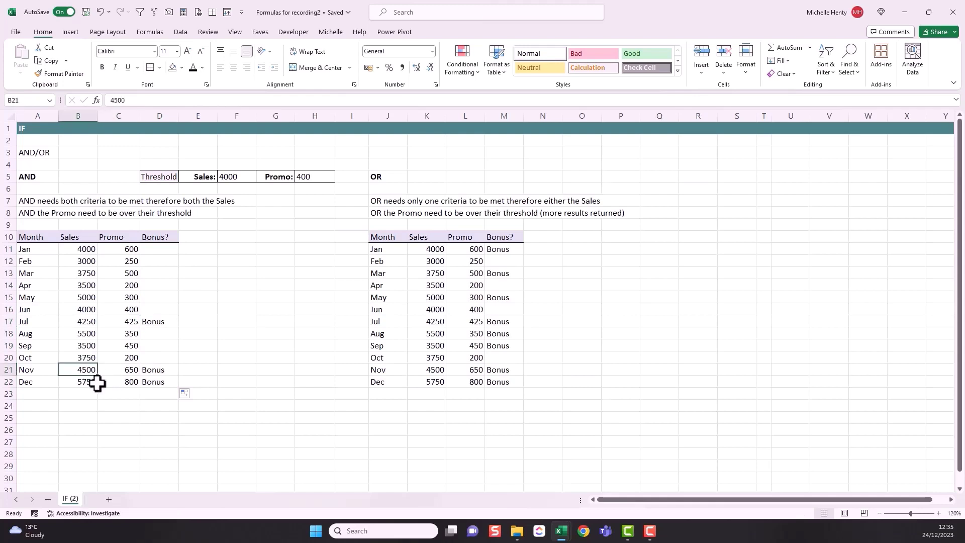
left_click(131, 372)
left_click(89, 386)
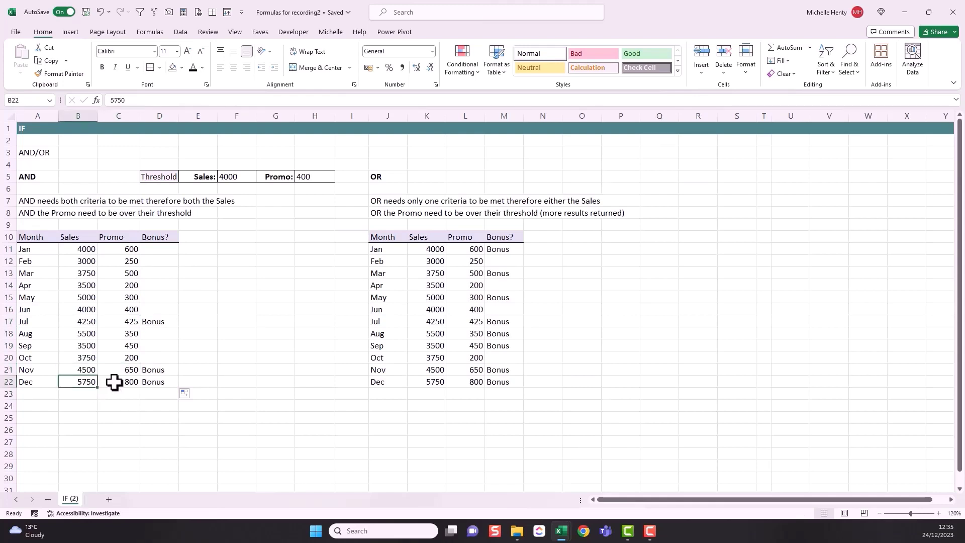
left_click(115, 382)
left_click(130, 346)
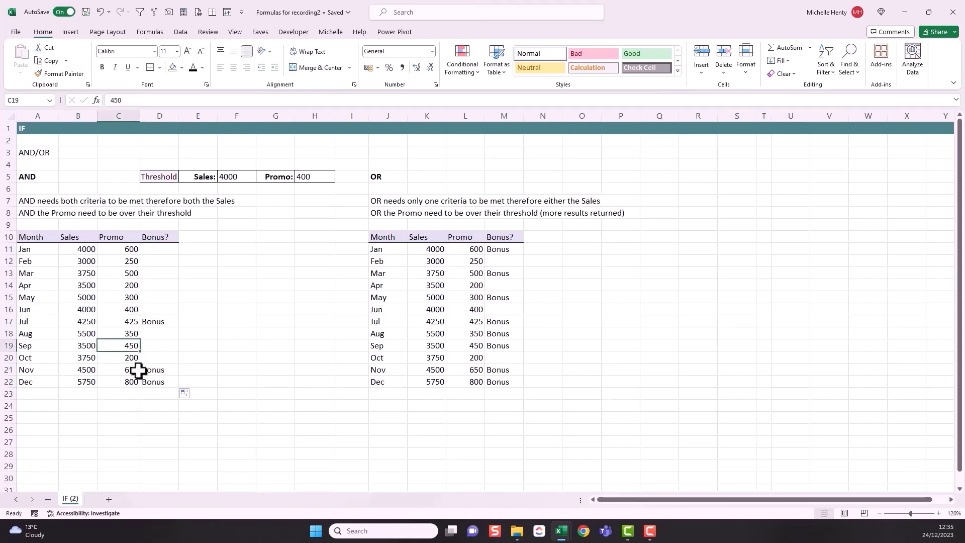
left_click(94, 348)
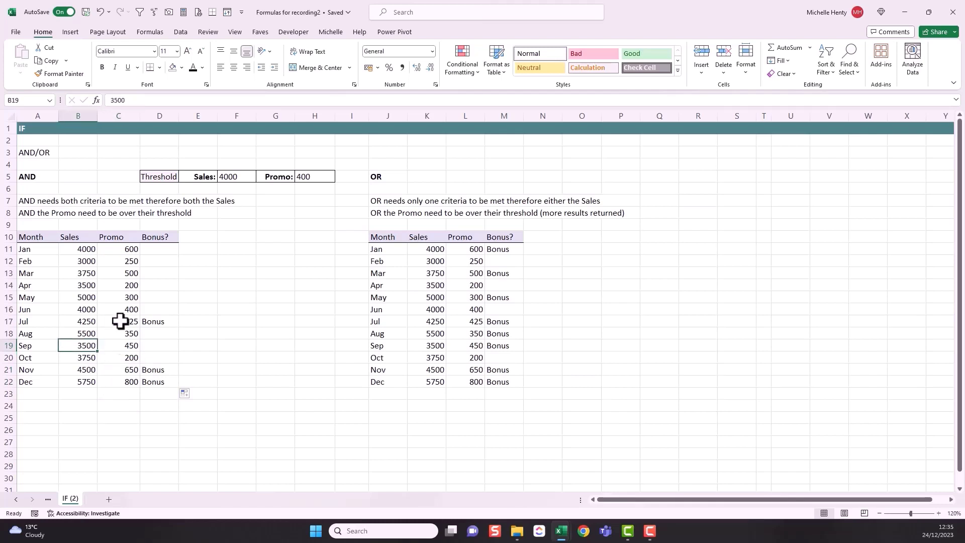
left_click(154, 322)
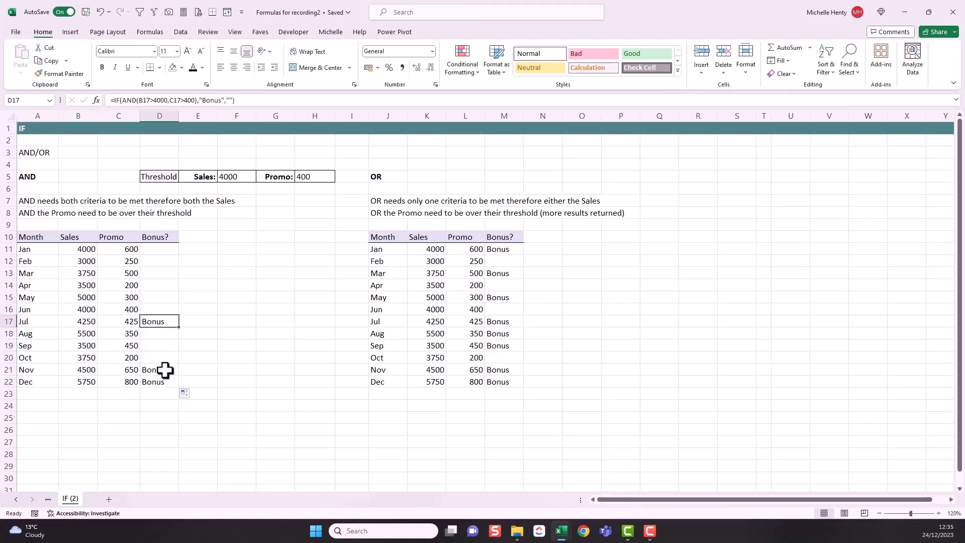
left_click(163, 370)
left_click(162, 382)
- Clear the OR table's Bonus? cells M11:M22 and start the M11 formula with =IF(OR(K11>4000,
left_click_drag(499, 249, 498, 380)
key("Delete")
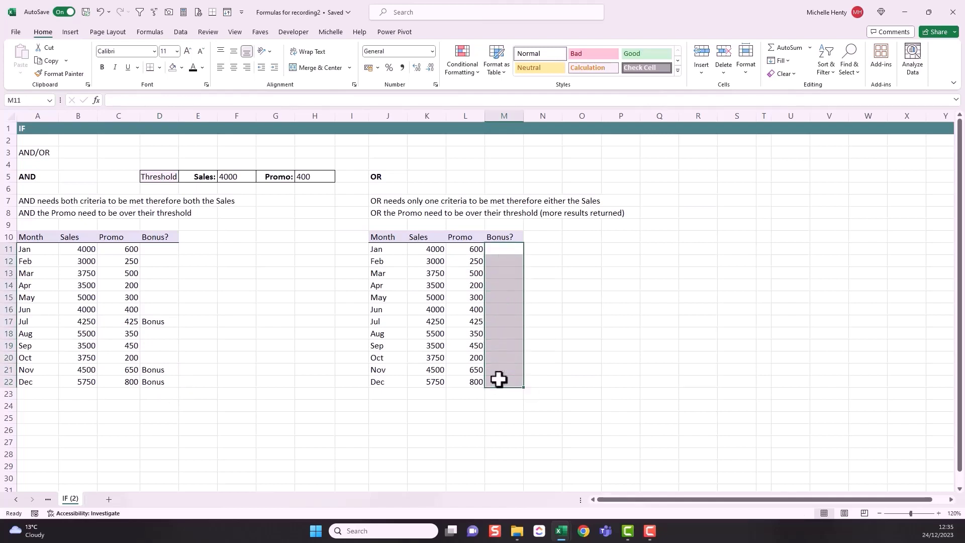
left_click(442, 249)
left_click(475, 250)
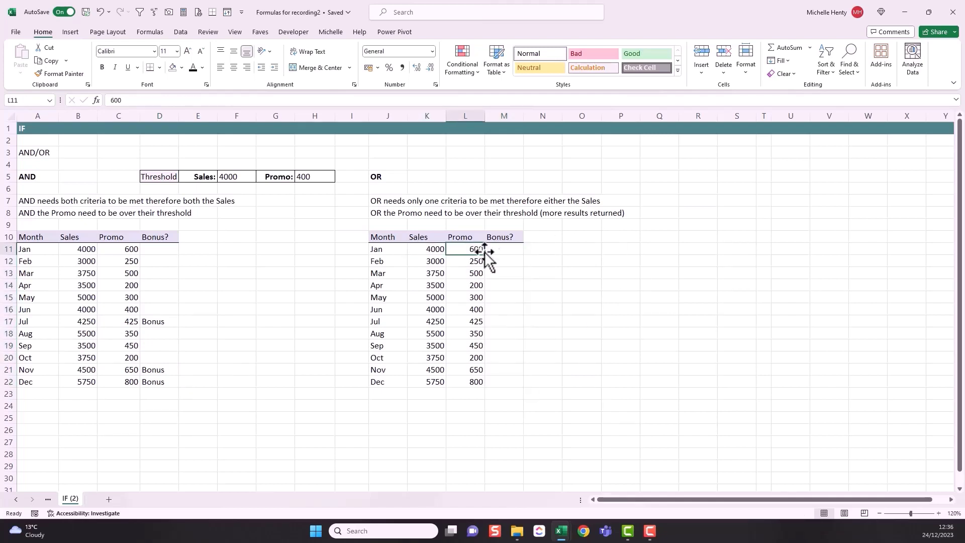
left_click(496, 254)
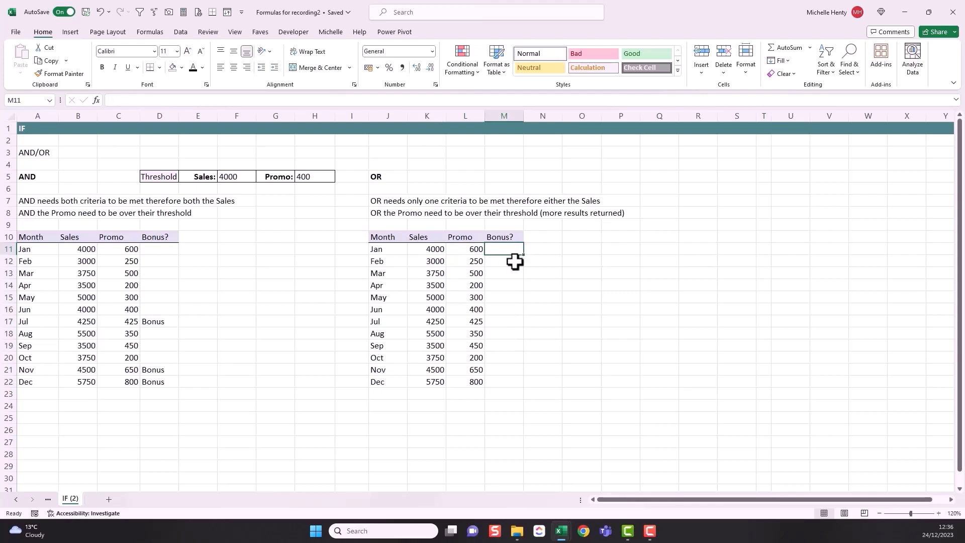
type("=if")
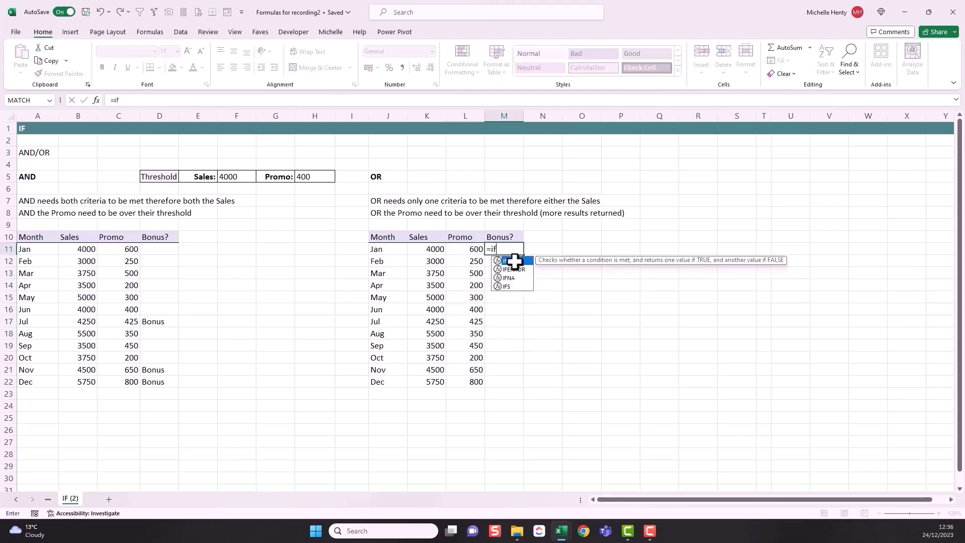
type("(or")
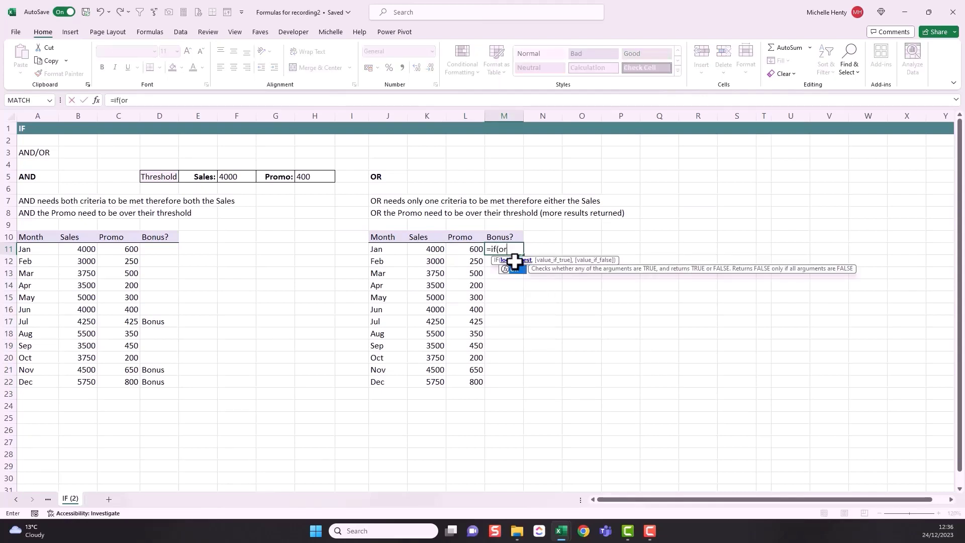
type("(")
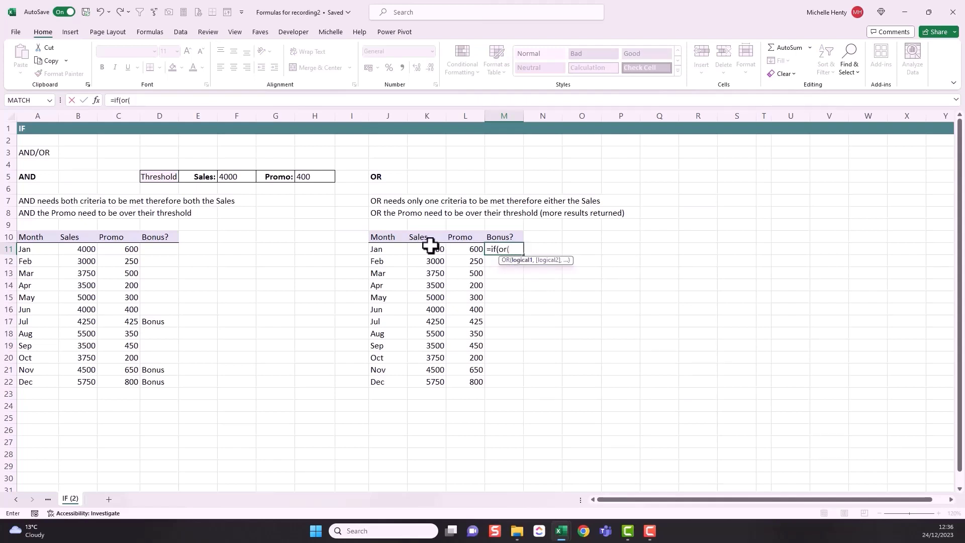
left_click(512, 250)
left_click(436, 249)
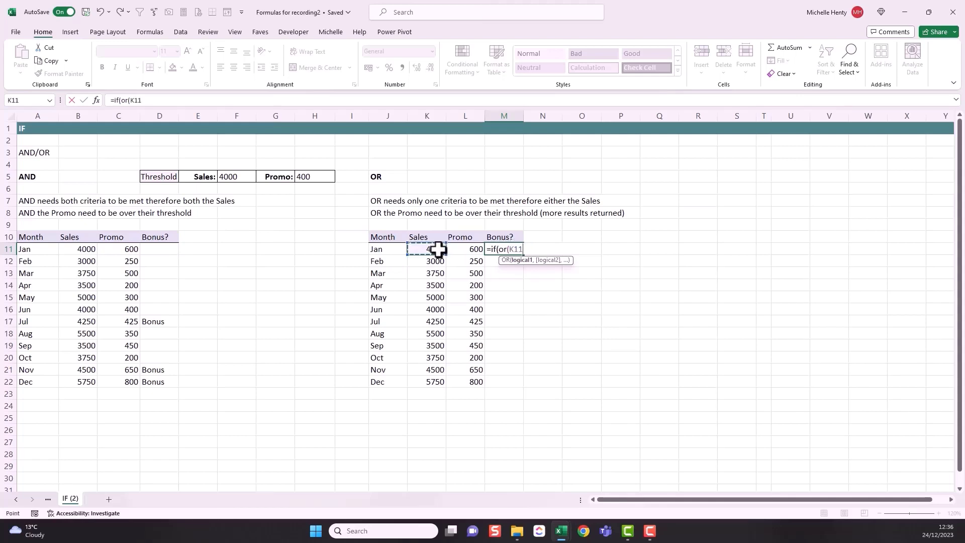
type(">4000")
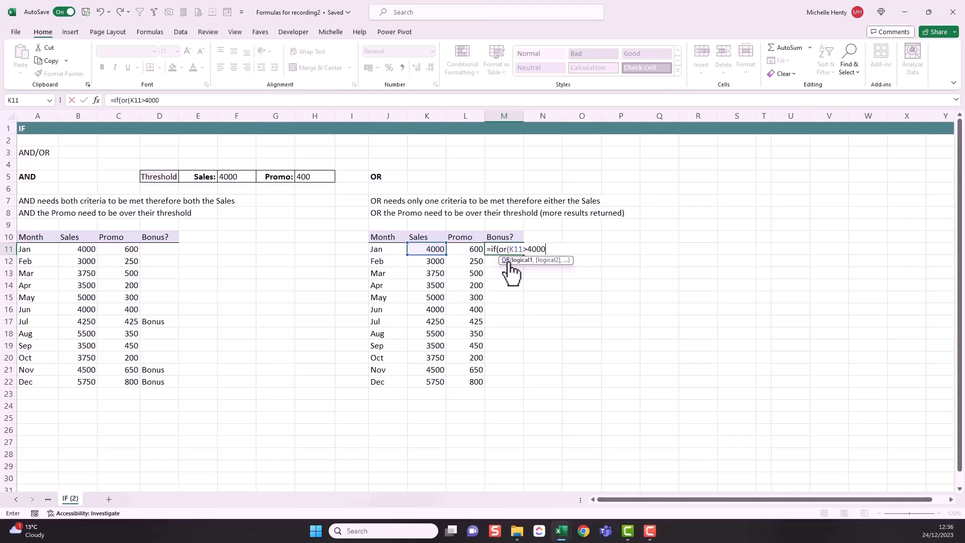
type(",")
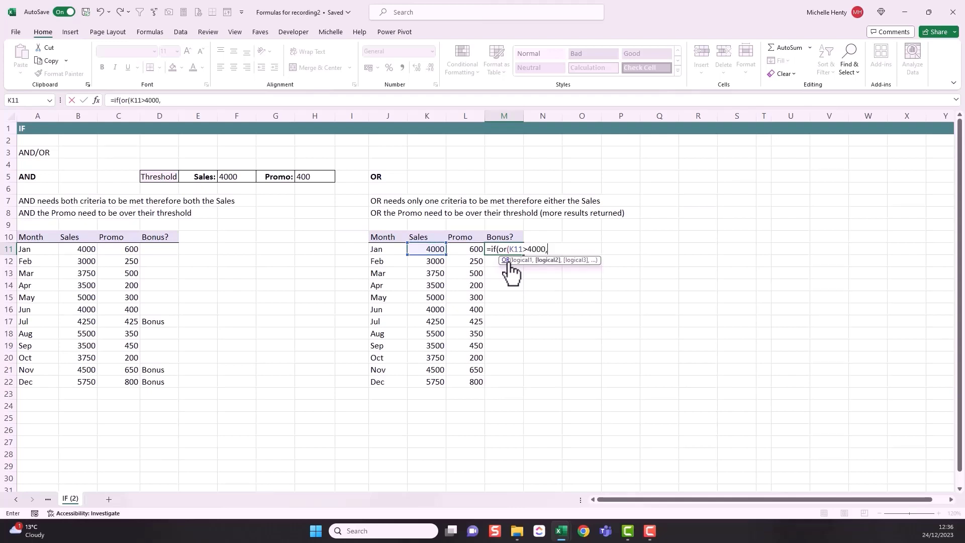
- Complete the M11 formula with L11>400, "Bonus" if true and "" if false, and fill it down to M22
left_click(476, 249)
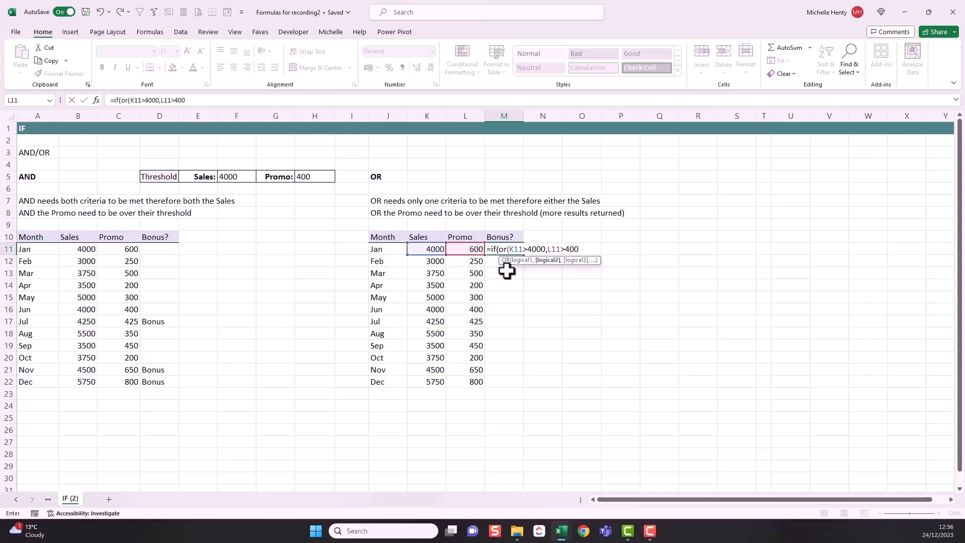
type(">400)")
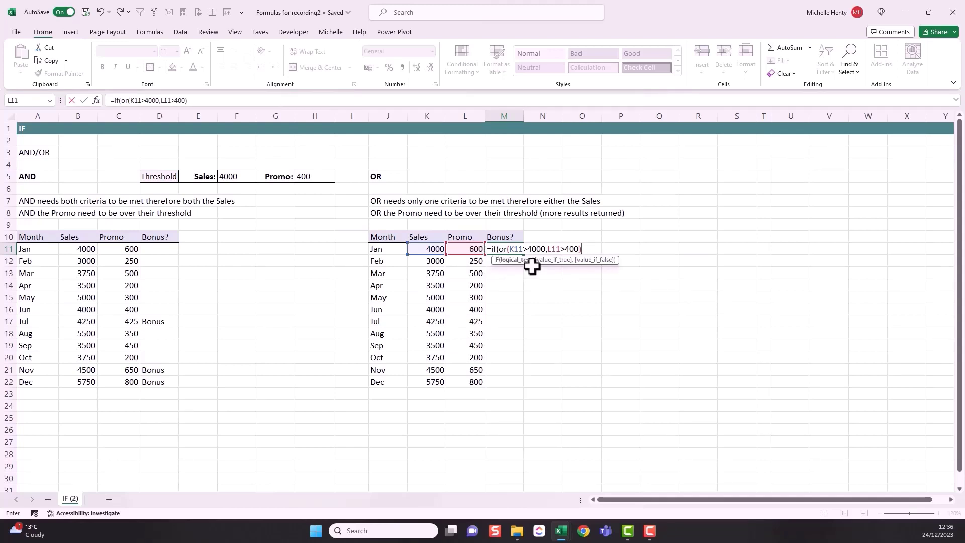
type(",\"Bonus")
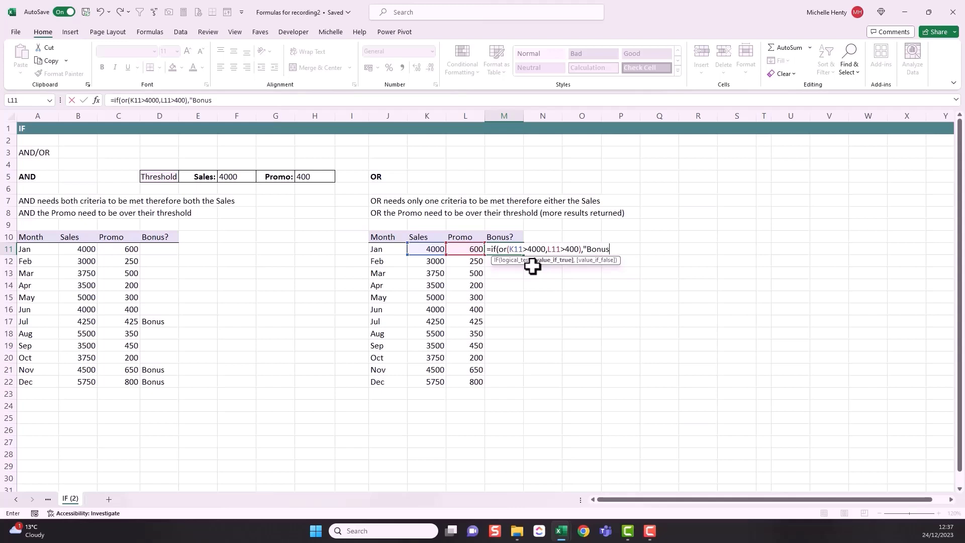
type("\",\"\")")
key("Return")
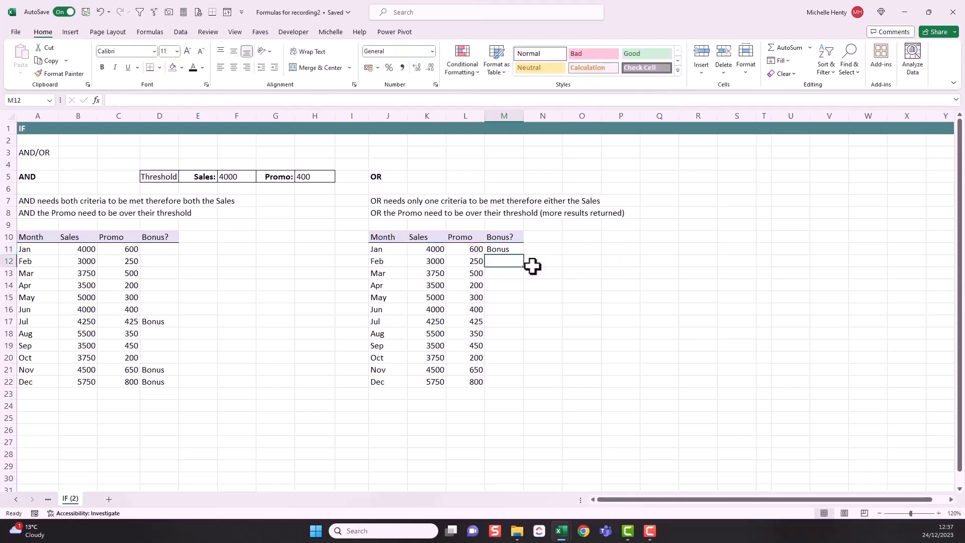
left_click(513, 252)
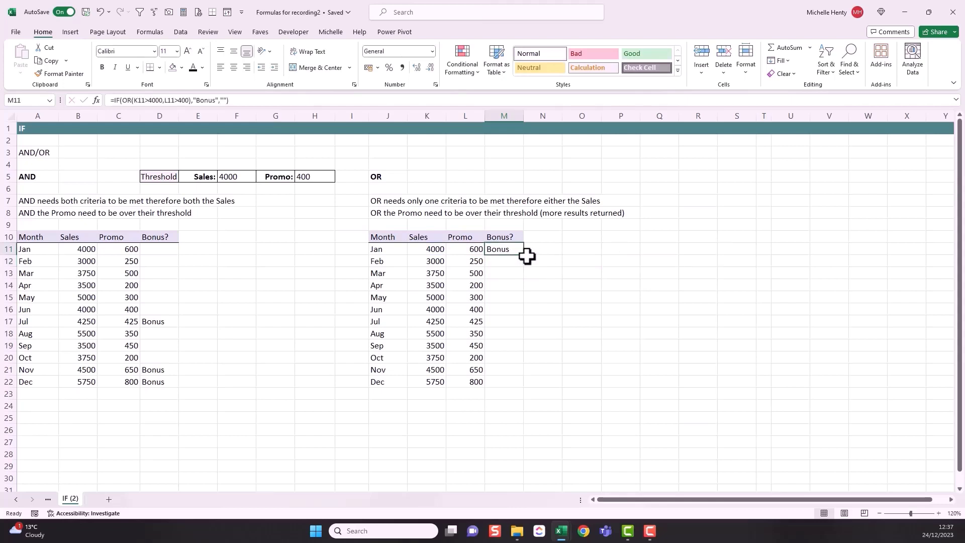
double_click(526, 258)
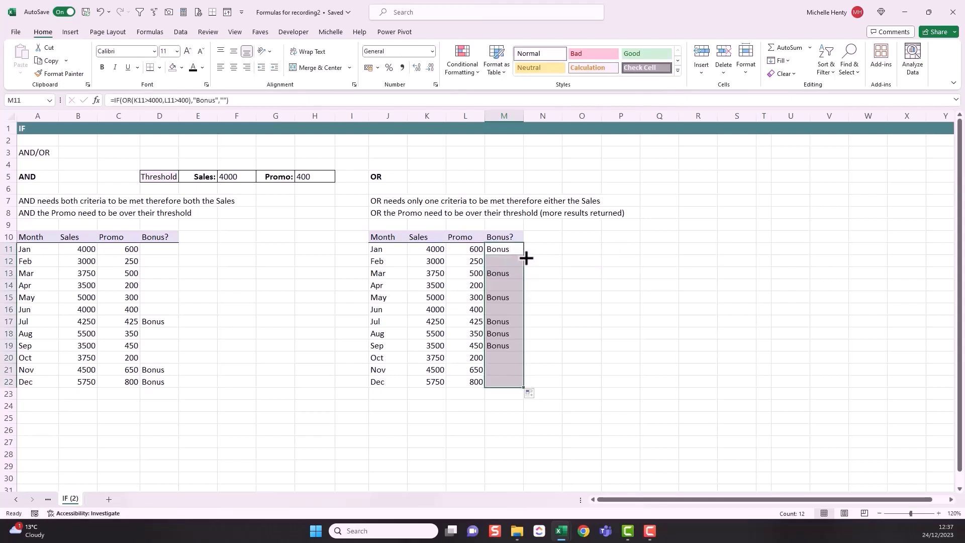
- Check the January to April sales and promo figures against the OR table's Bonus? results
left_click(544, 297)
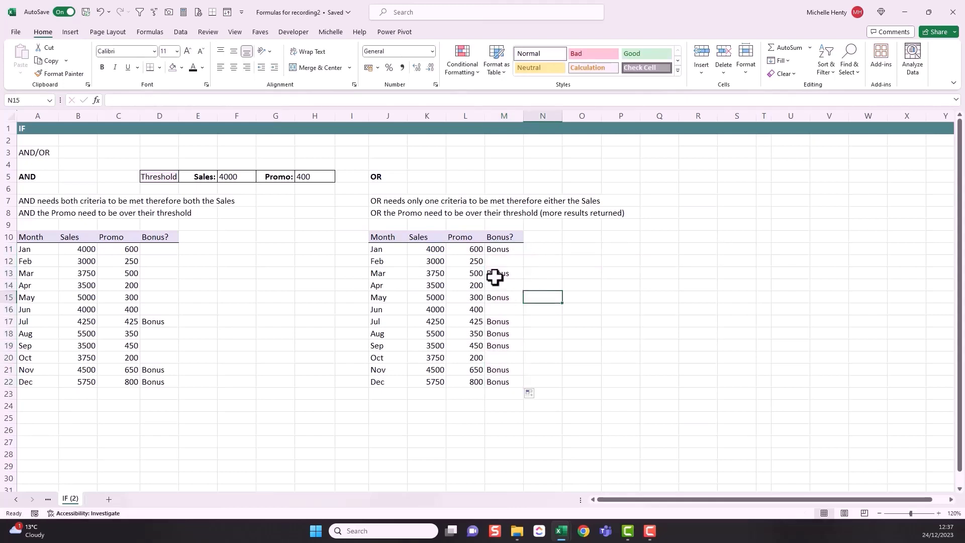
left_click(437, 250)
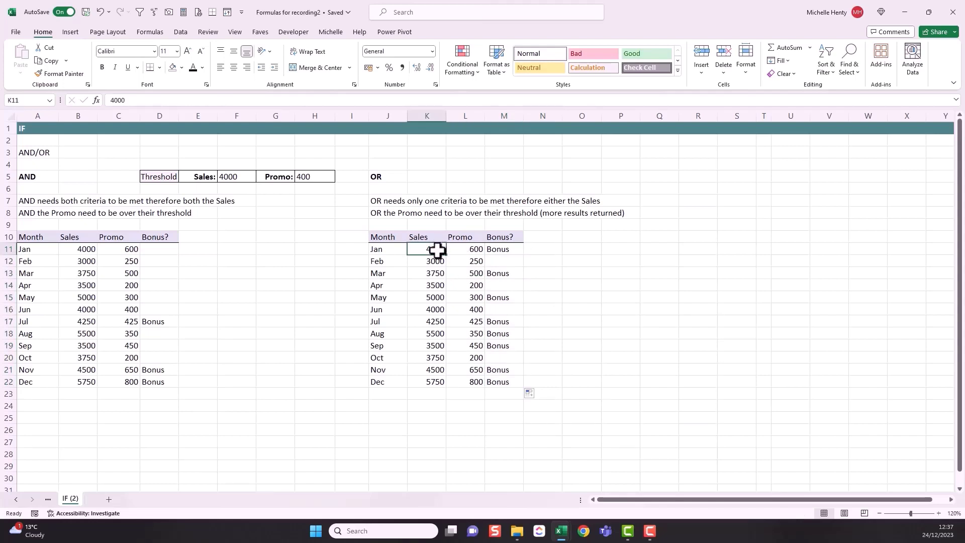
left_click(468, 250)
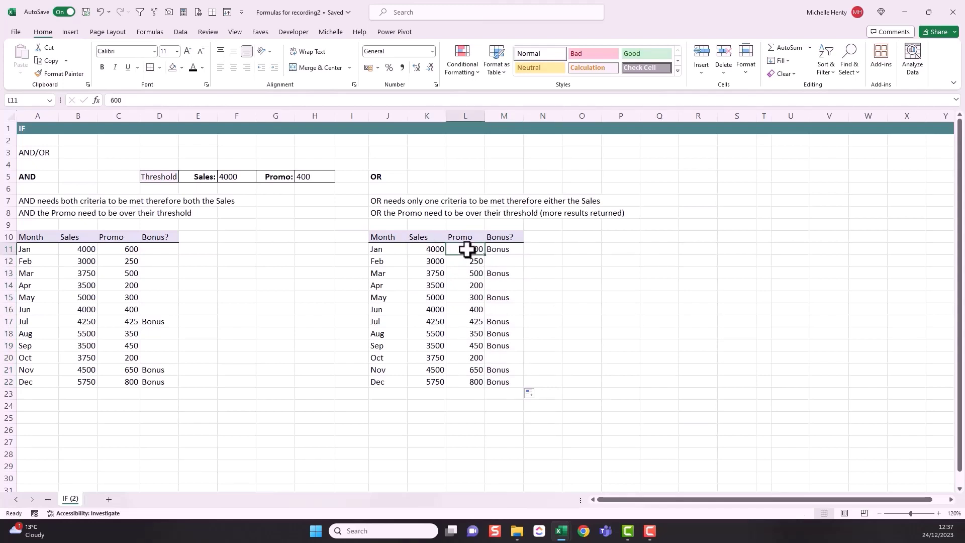
left_click(444, 265)
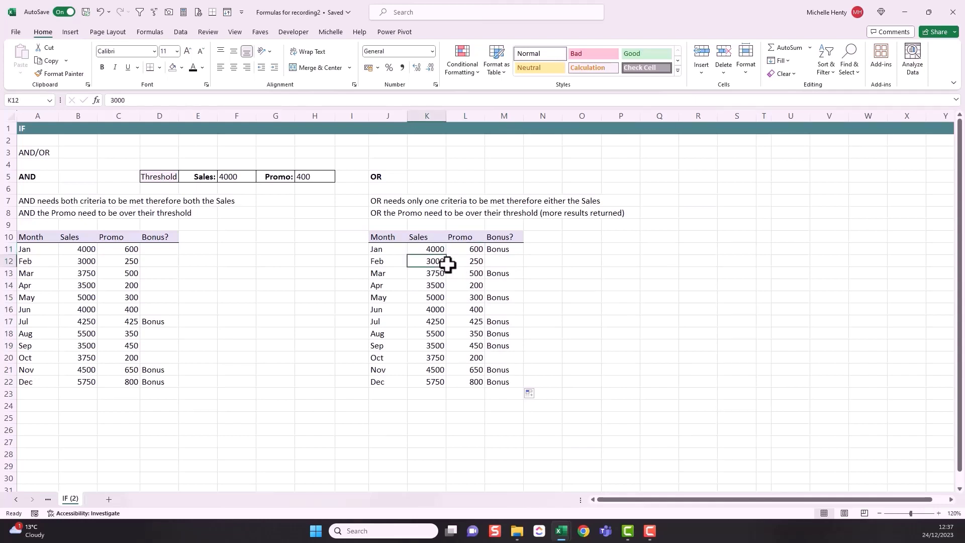
left_click_drag(447, 264, 468, 261)
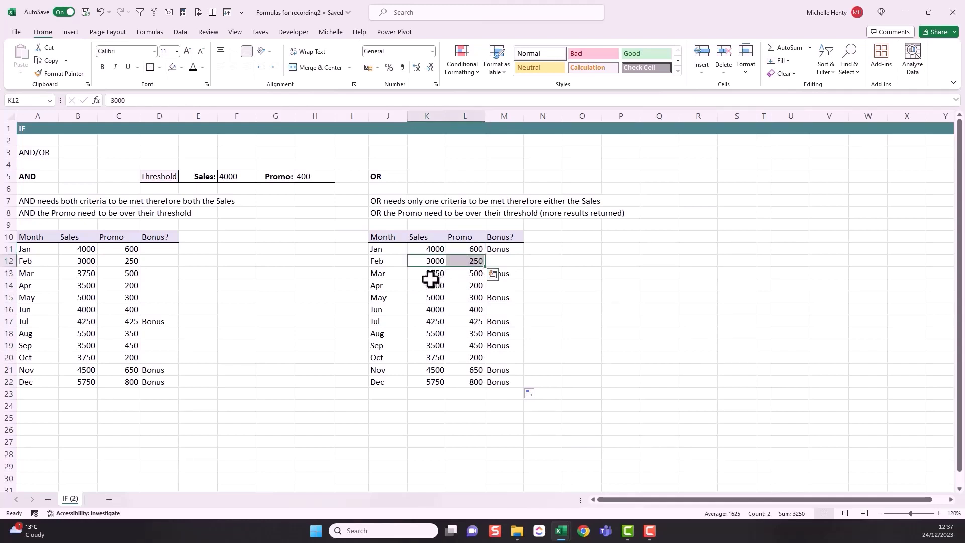
left_click(471, 275)
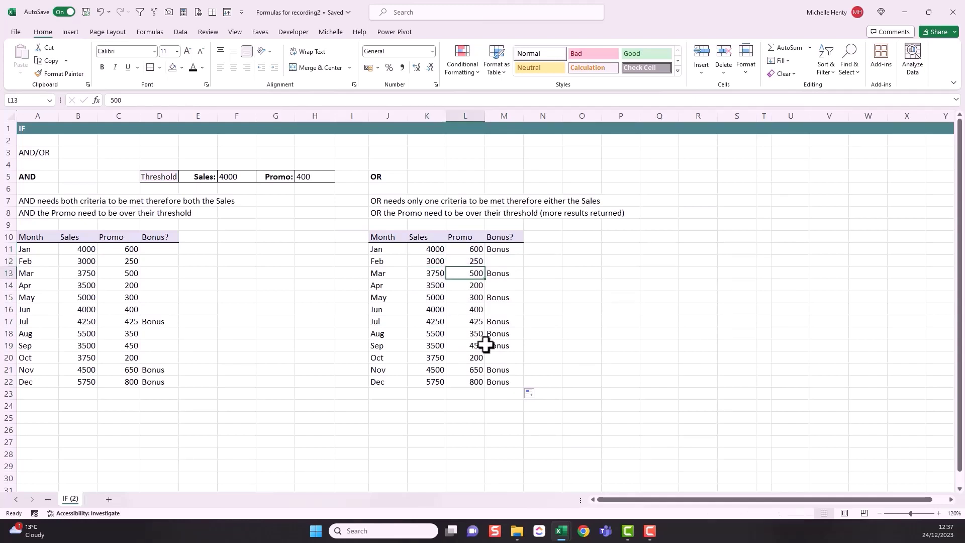
left_click(433, 275)
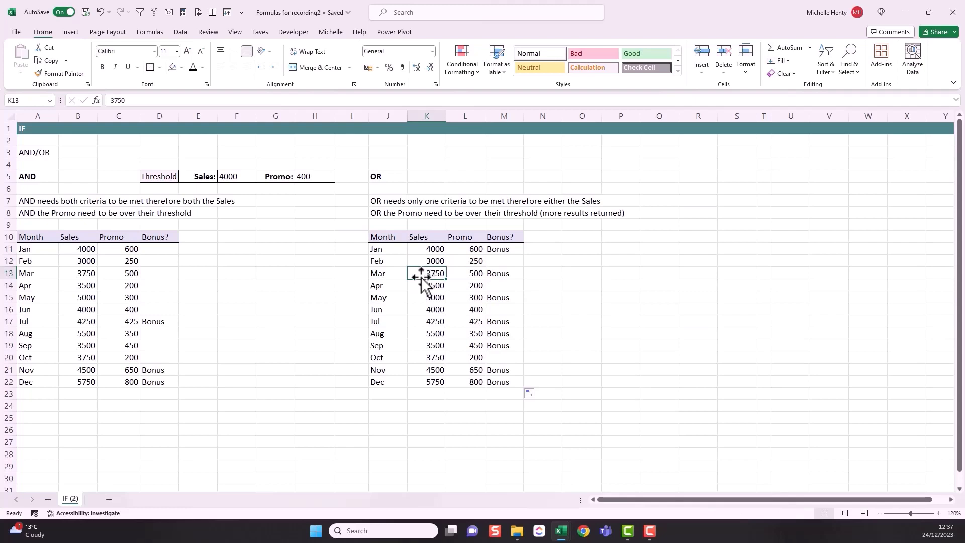
left_click(469, 274)
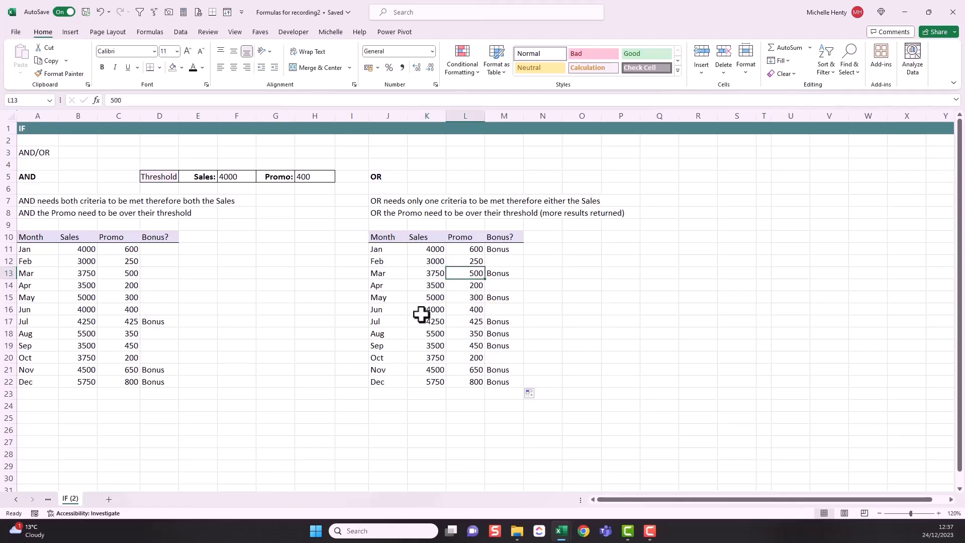
left_click_drag(435, 286, 469, 286)
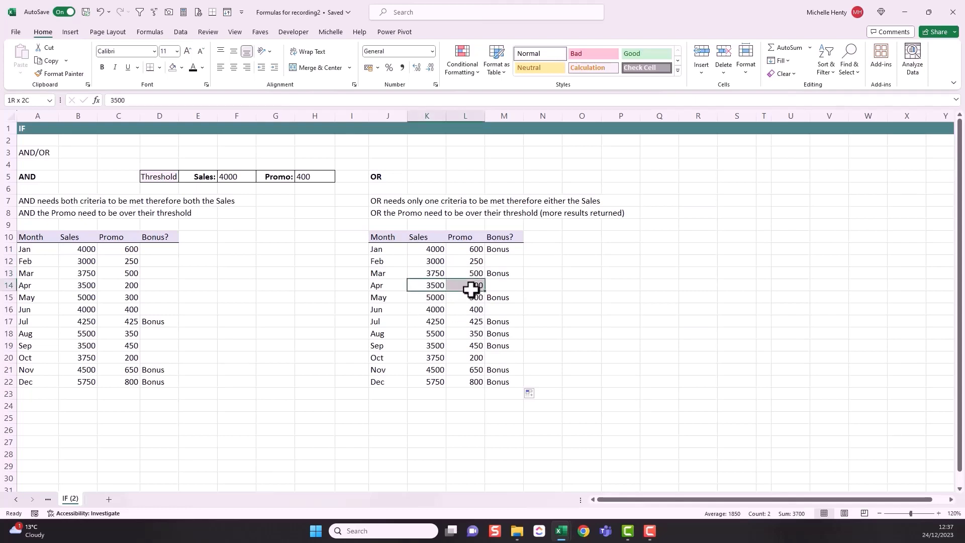
- Check the May, July, August, September, November and December sales and promo figures against the OR table's Bonus? results
left_click(427, 297)
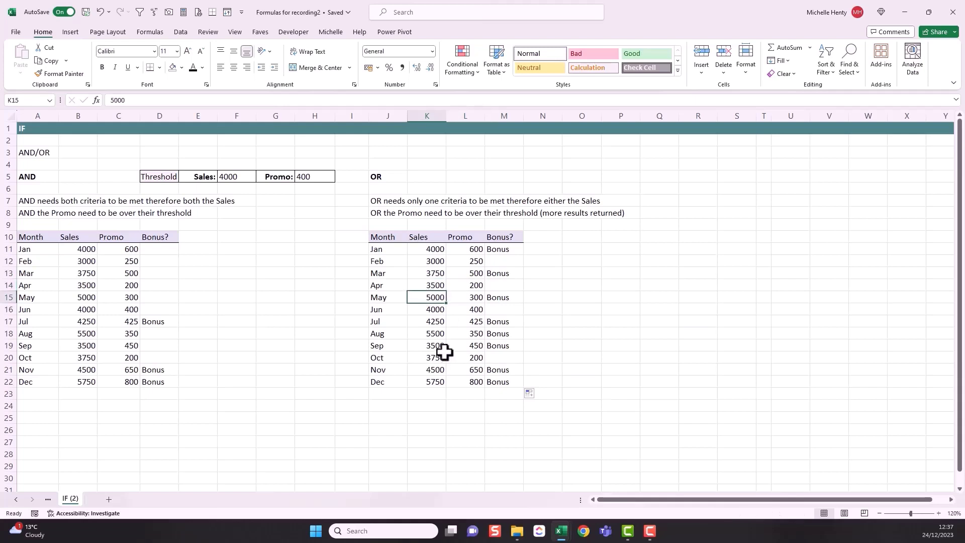
left_click(423, 324)
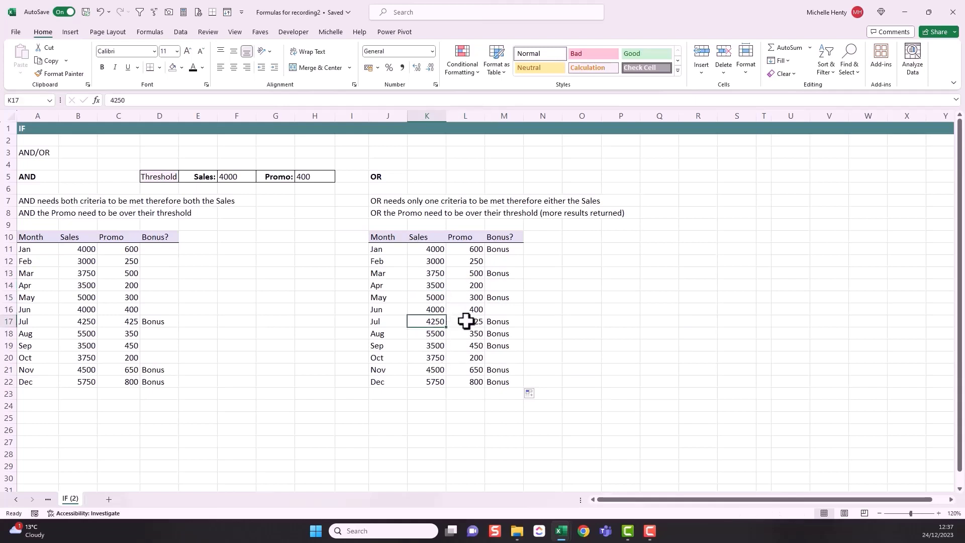
left_click(465, 321)
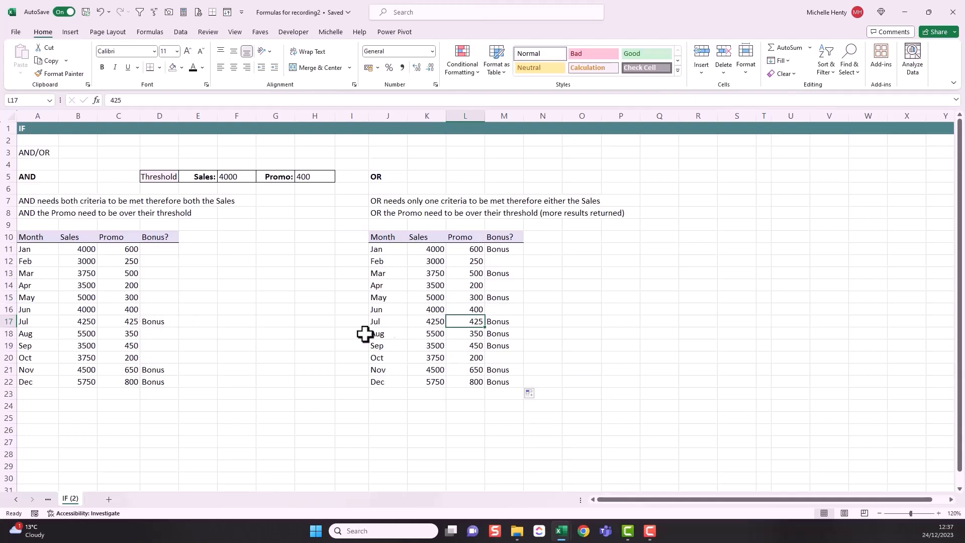
left_click(422, 336)
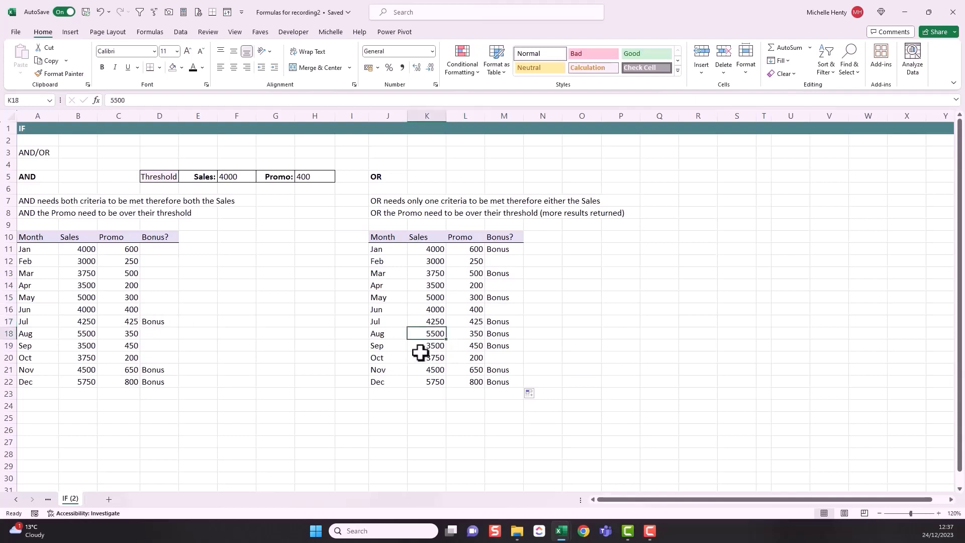
left_click(475, 346)
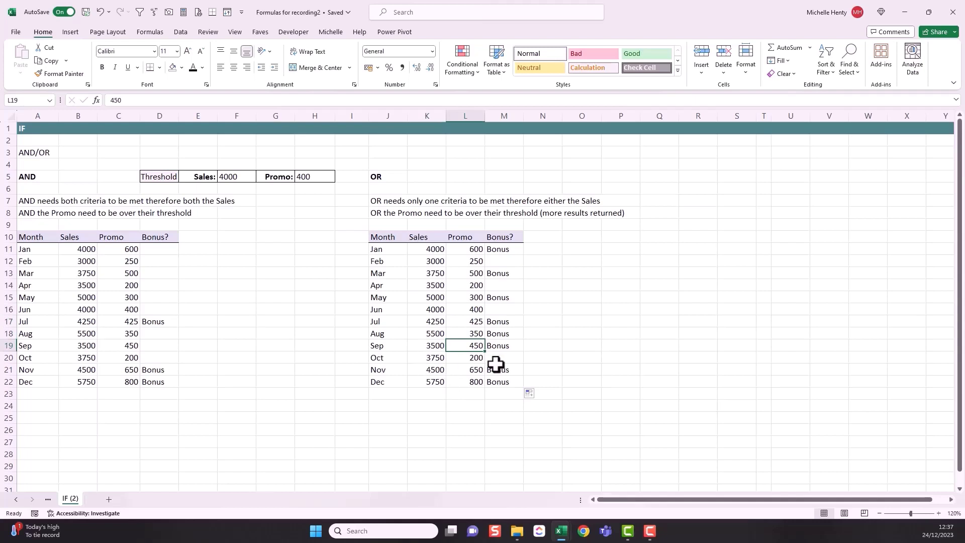
left_click_drag(434, 371, 451, 384)
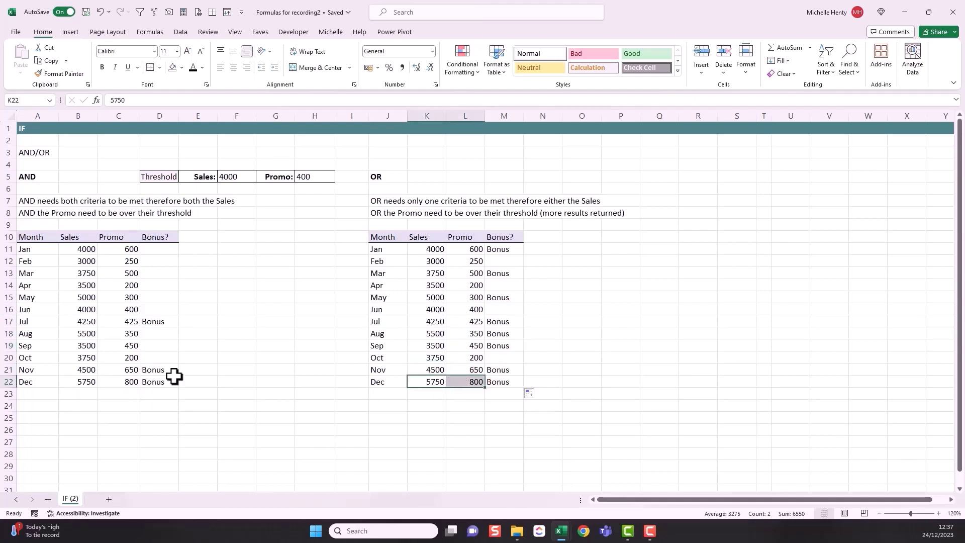
left_click(532, 342)
left_click(621, 225)
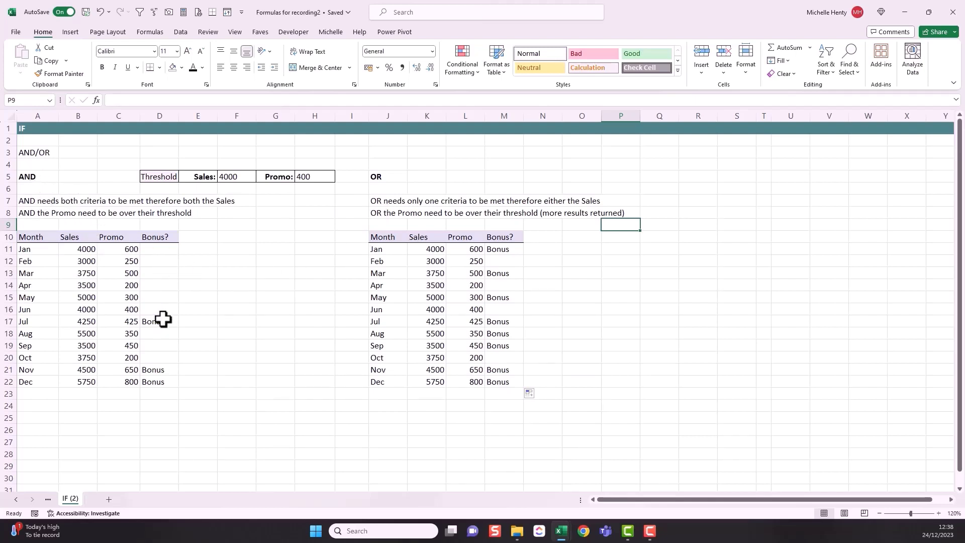
- Examine the D11 formula argument by argument: the AND logical test, its two conditions, the value if true and the value if false
left_click(159, 248)
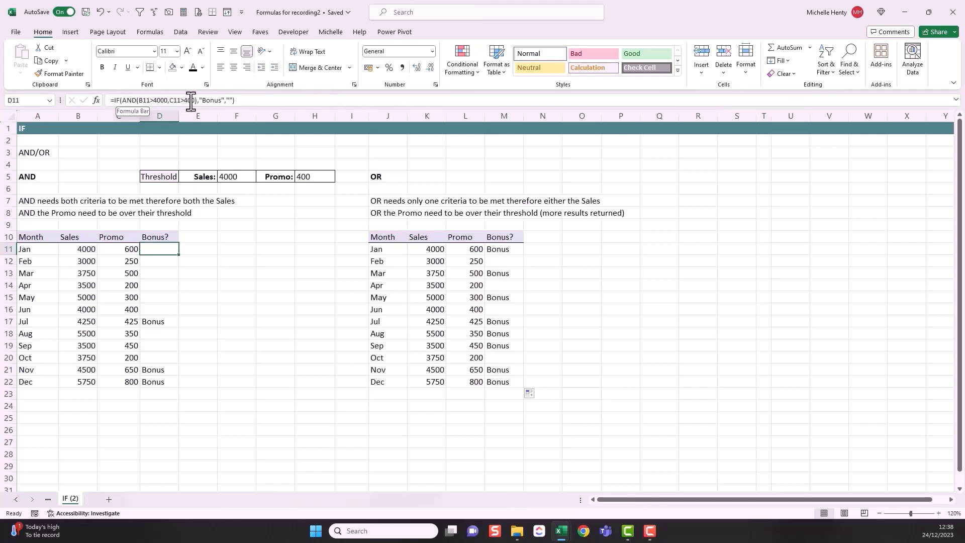
left_click(119, 100)
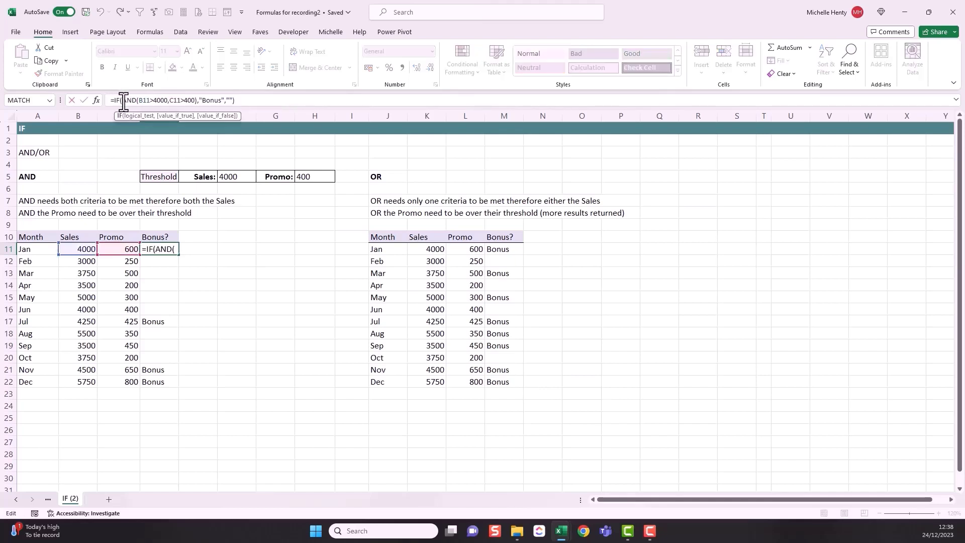
left_click(133, 100)
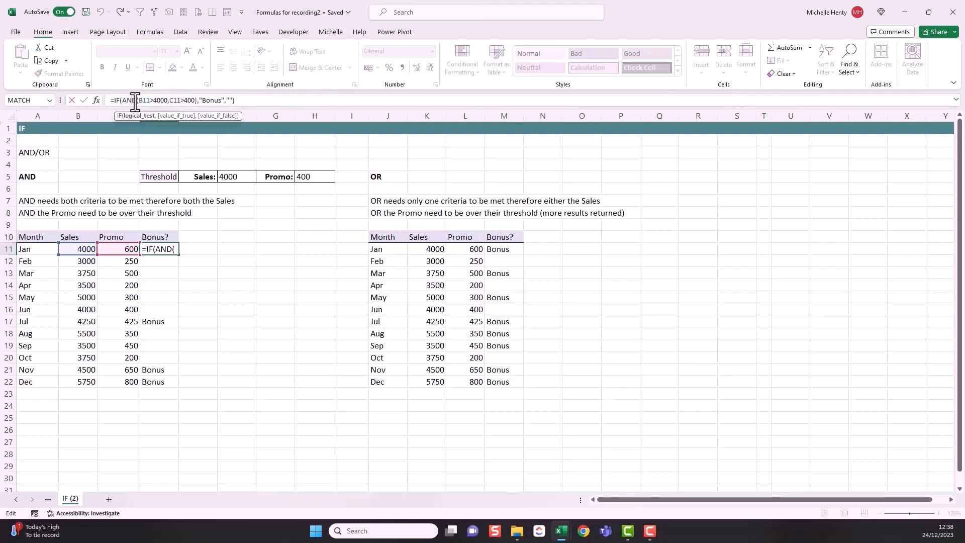
left_click(147, 101)
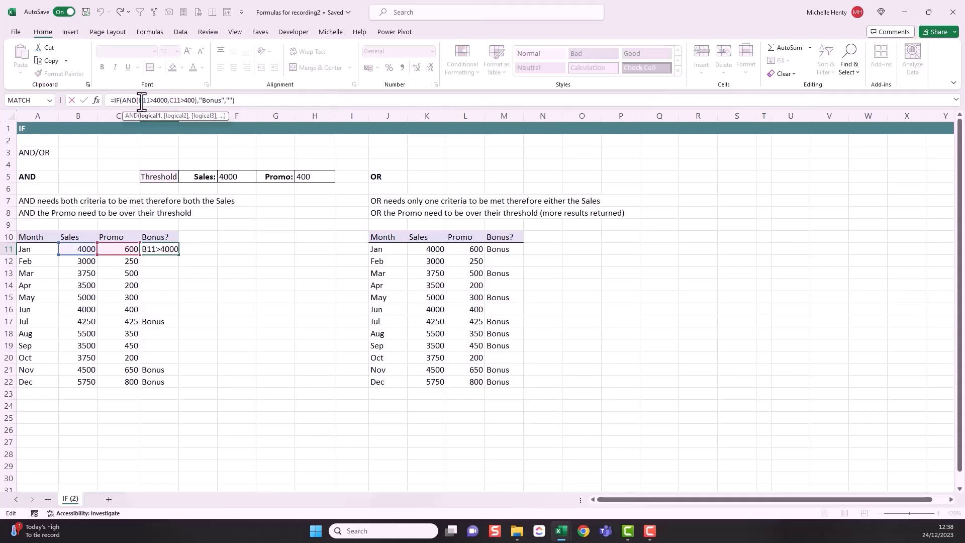
left_click(197, 100)
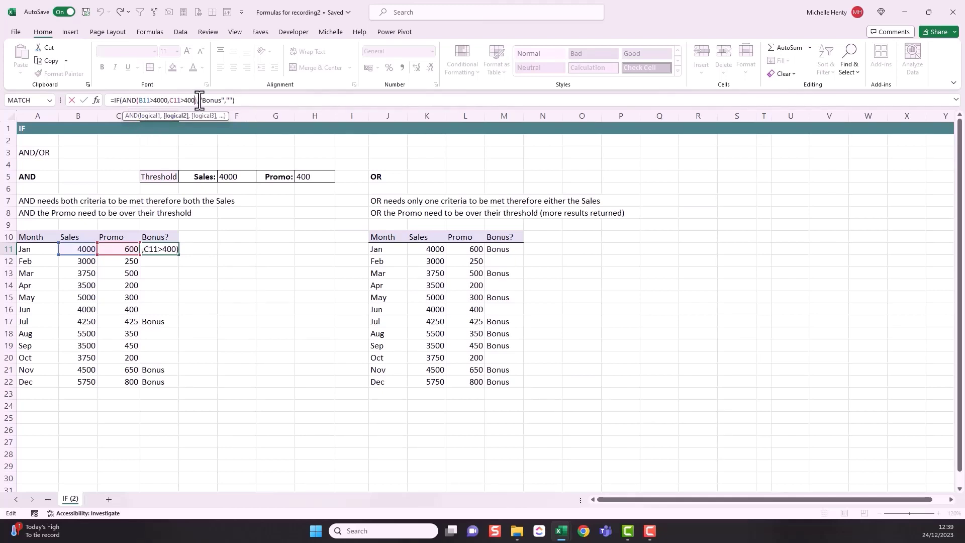
left_click(198, 100)
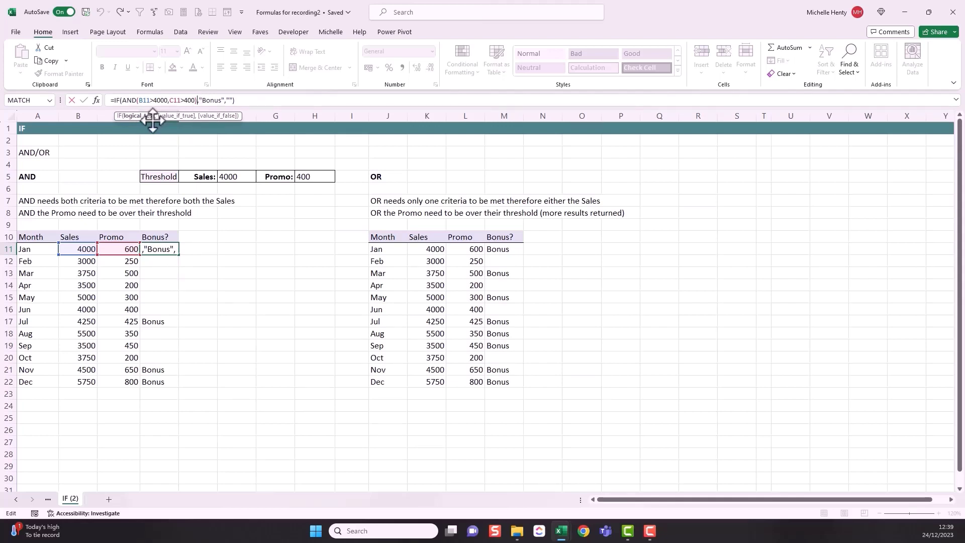
left_click(200, 100)
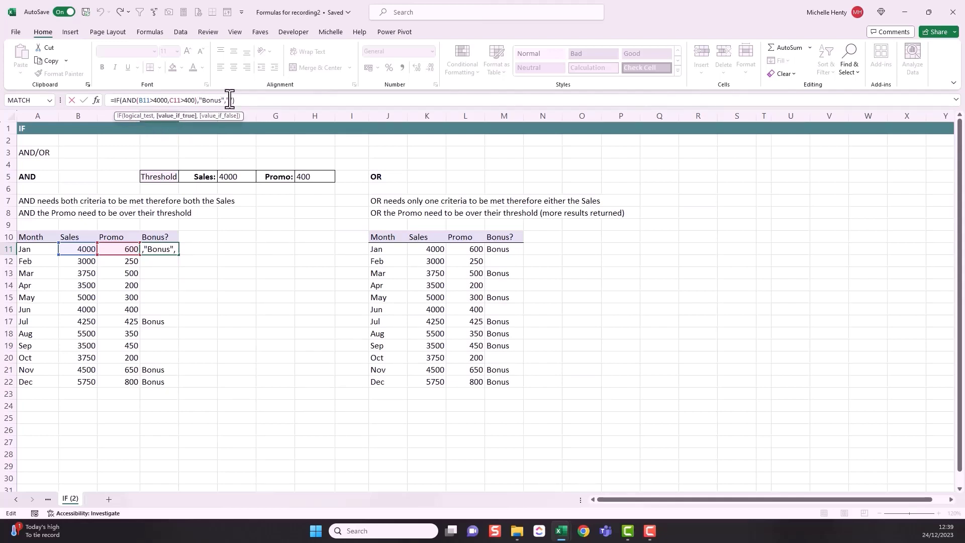
left_click(246, 100)
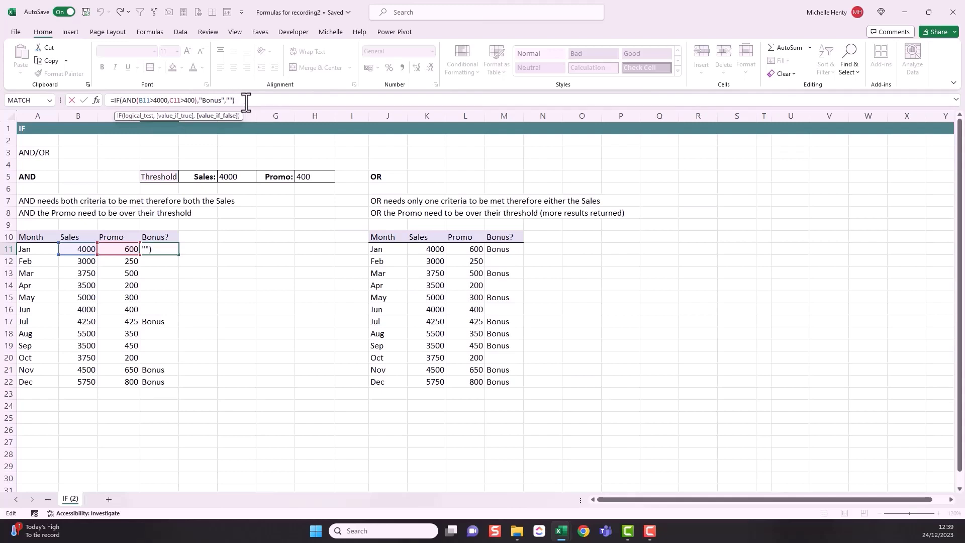
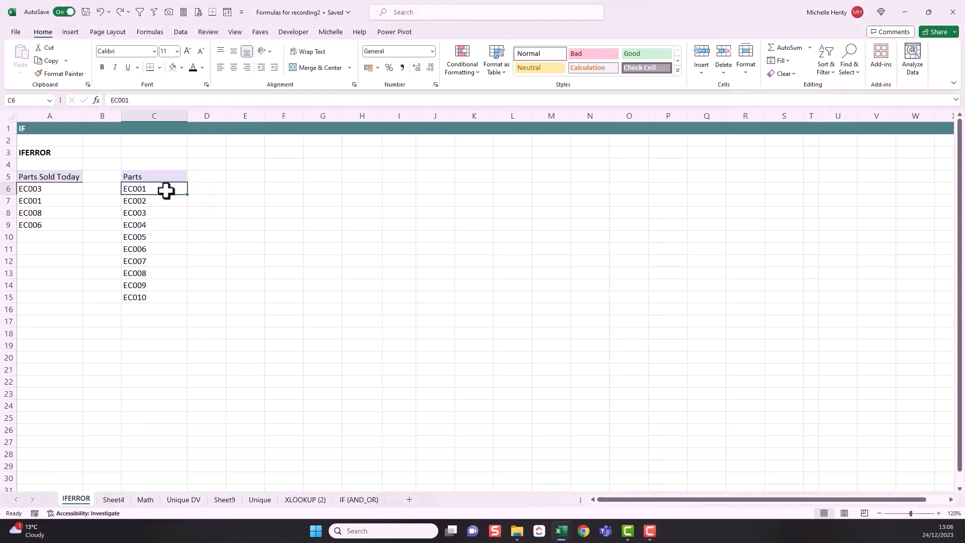
- Compare the Parts list in C6:C15 with the Parts Sold Today list in A6:A9 on the IFERROR sheet
left_click_drag(152, 188, 151, 297)
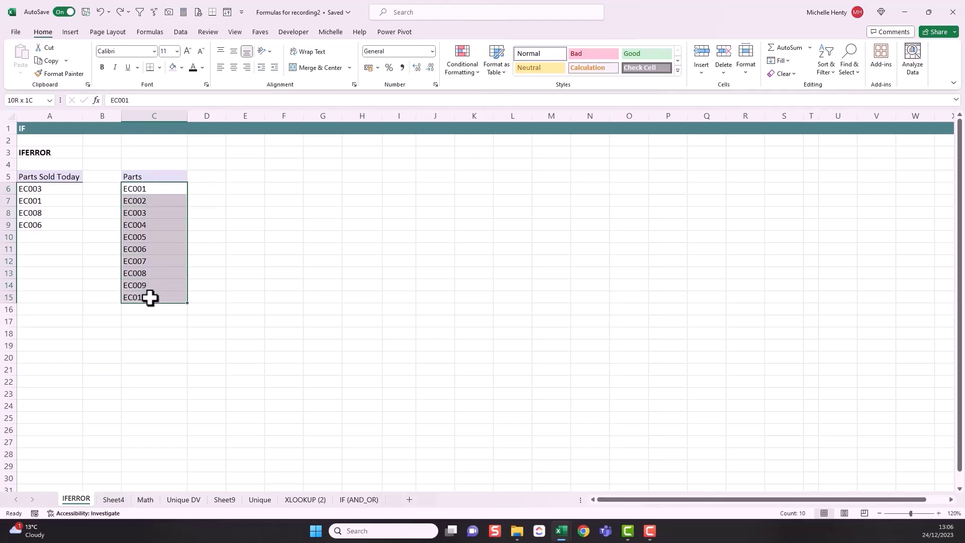
left_click_drag(151, 189, 158, 301)
left_click_drag(56, 185, 51, 226)
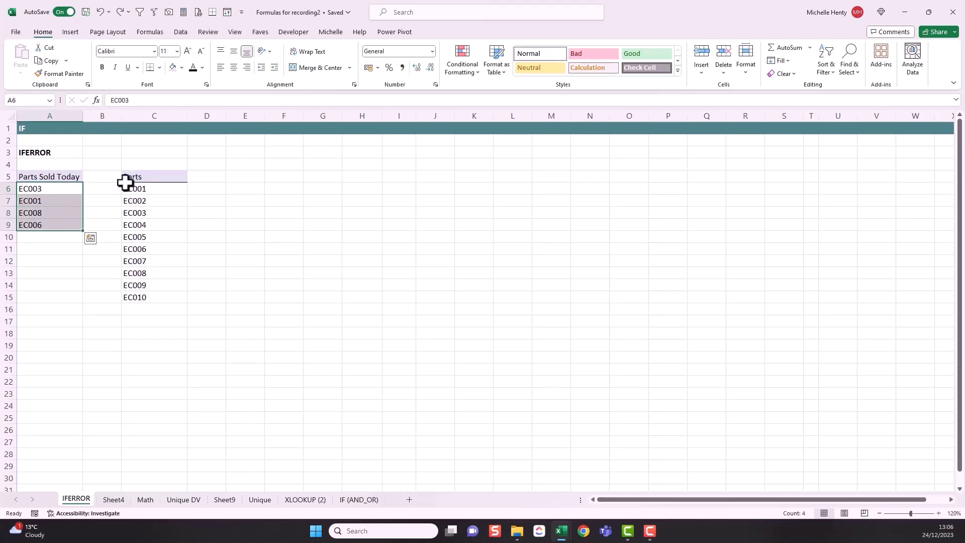
left_click_drag(158, 188, 162, 299)
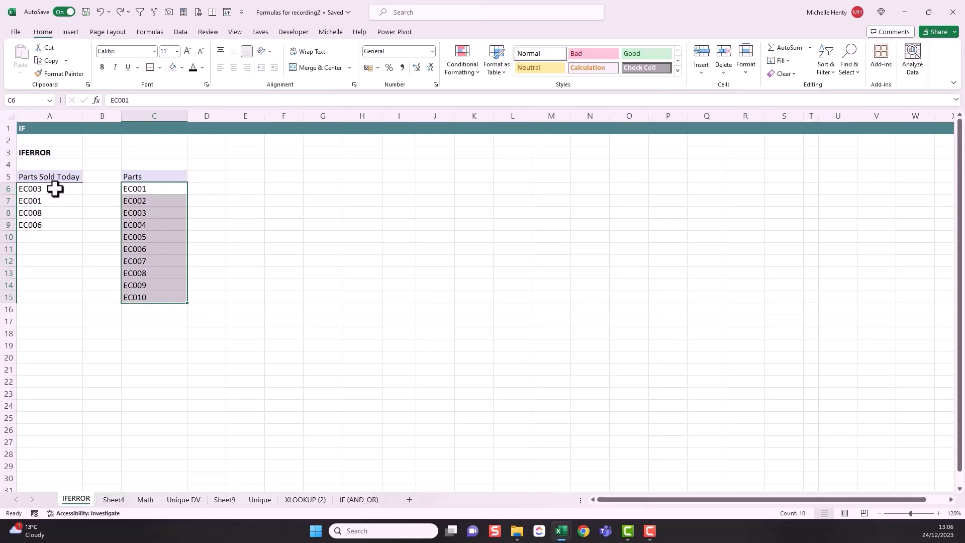
- Highlight duplicate values across A6:A9 and C6:C15 with Light Red Fill with Dark Red Text
left_click_drag(55, 188, 56, 231)
left_click_drag(146, 190, 167, 295)
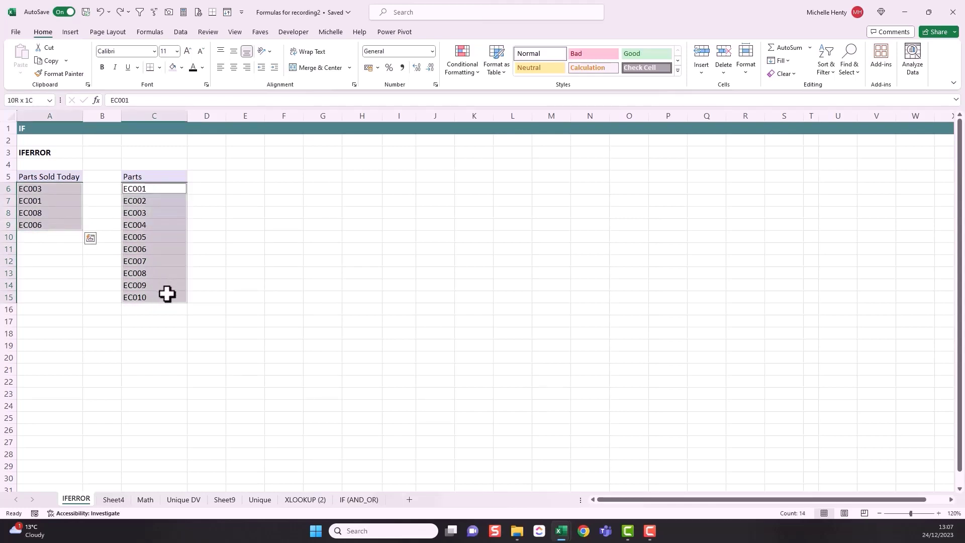
left_click(461, 70)
mouse_move(503, 96)
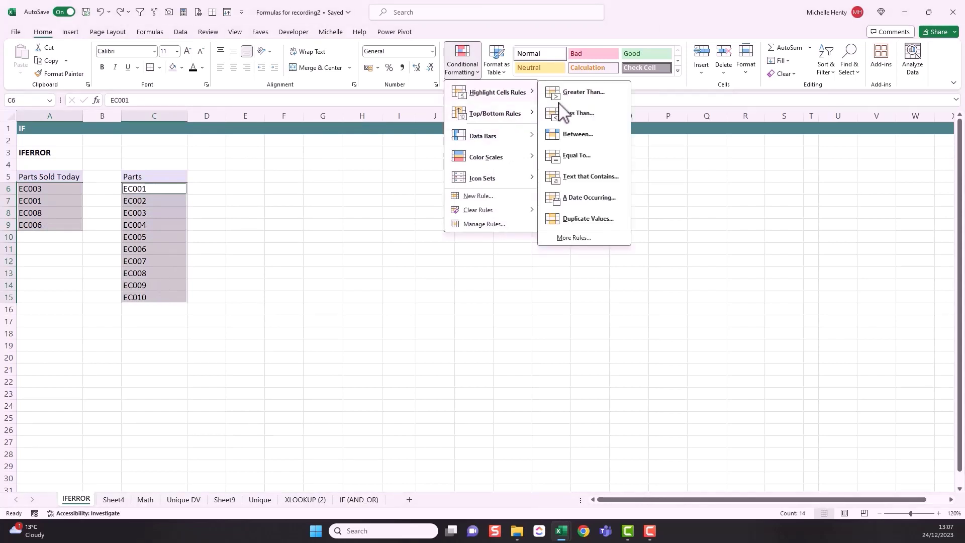
left_click(585, 217)
left_click(372, 280)
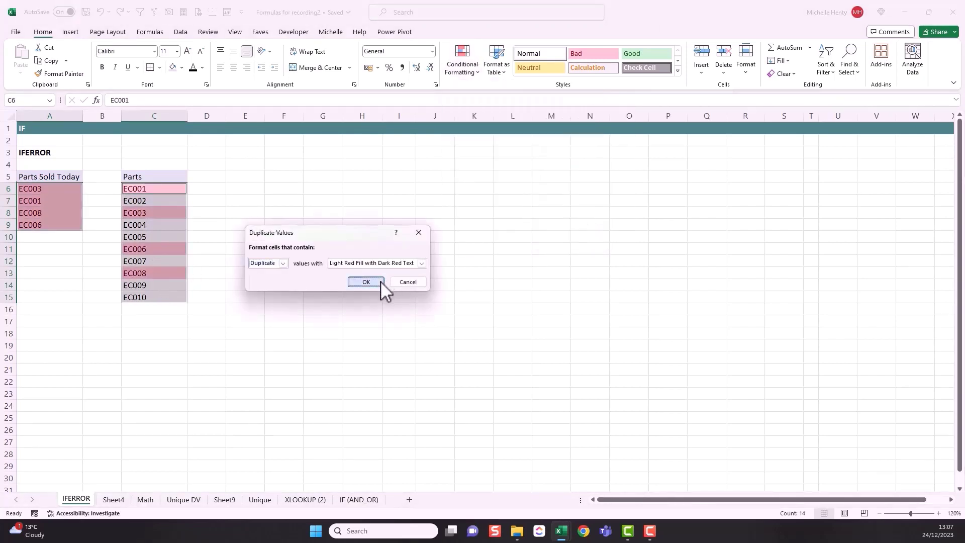
- Check the highlighted parts in the Parts list and undo the duplicate-values formatting
left_click(152, 188)
left_click(158, 212)
left_click(158, 237)
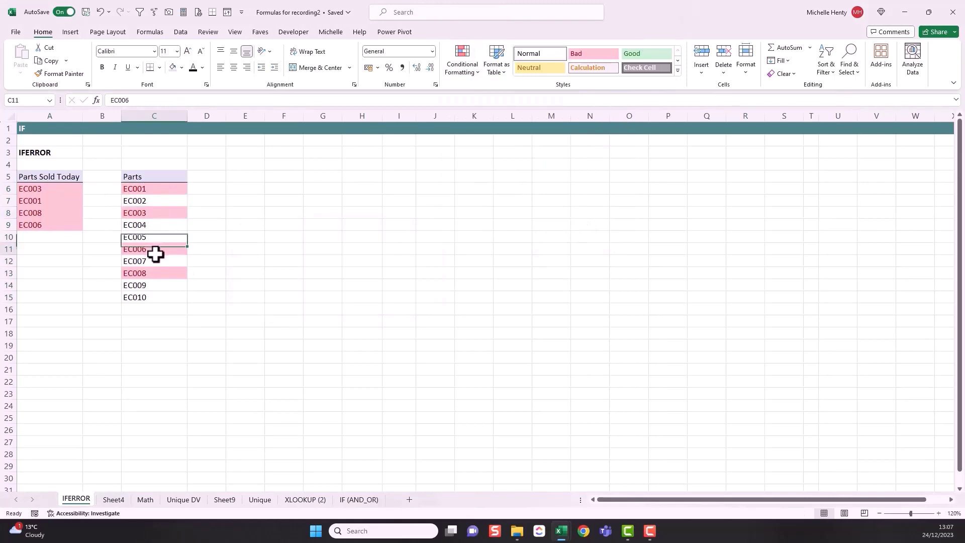
left_click(157, 249)
left_click(155, 273)
key("ctrl+z")
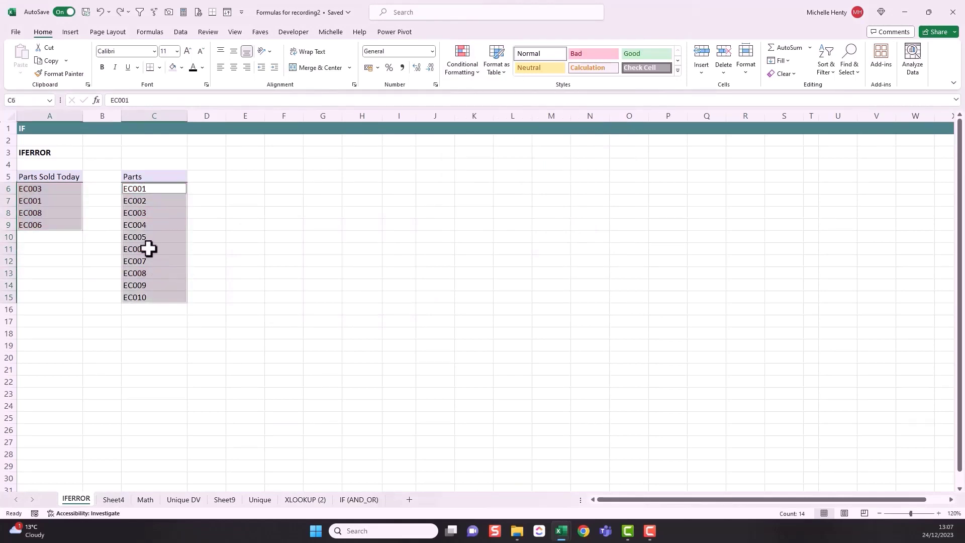
- Enter =MATCH(C6,$A$6:$A$9,0) in D6 to look up the first part in the Parts Sold Today list with an exact match
left_click(145, 191)
left_click(219, 189)
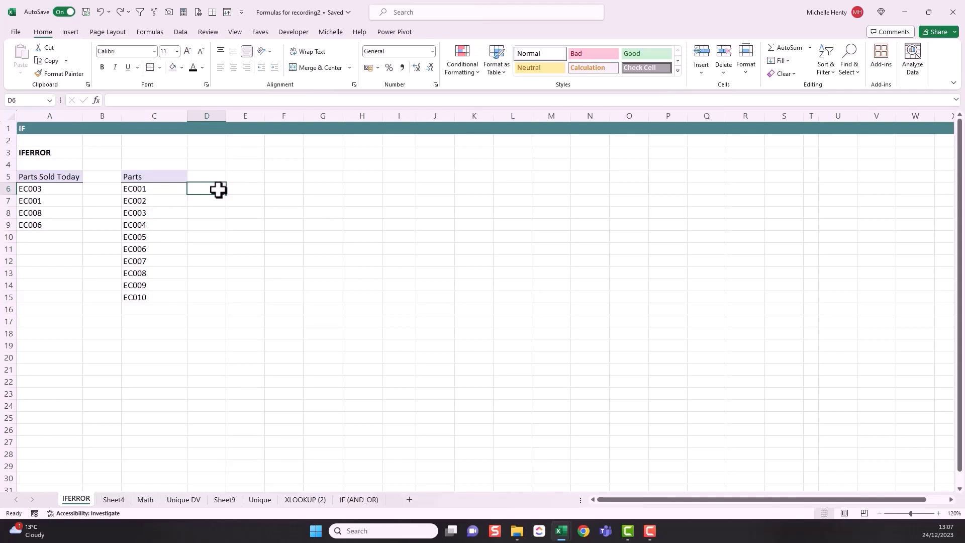
type("=")
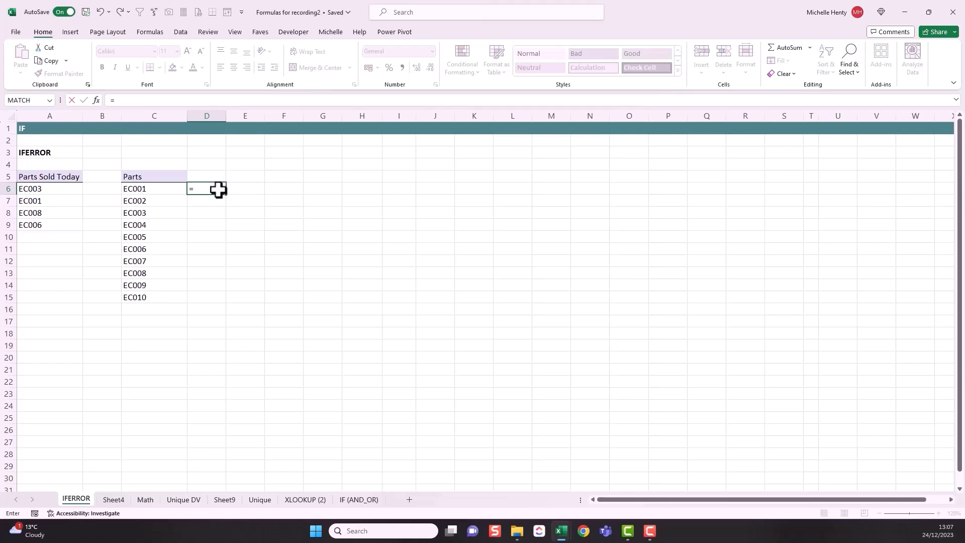
type("MATC")
key("Tab")
left_click(155, 188)
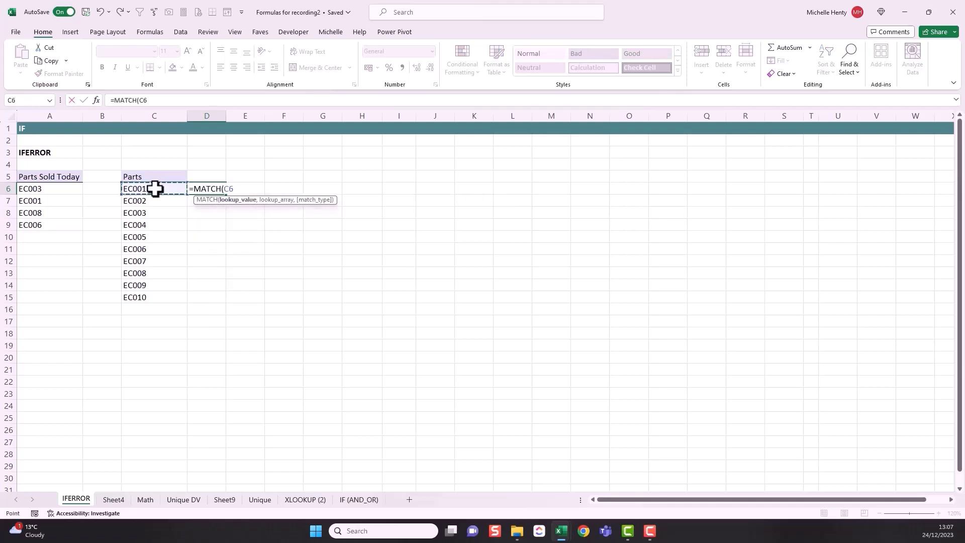
type(",")
left_click_drag(64, 190, 61, 228)
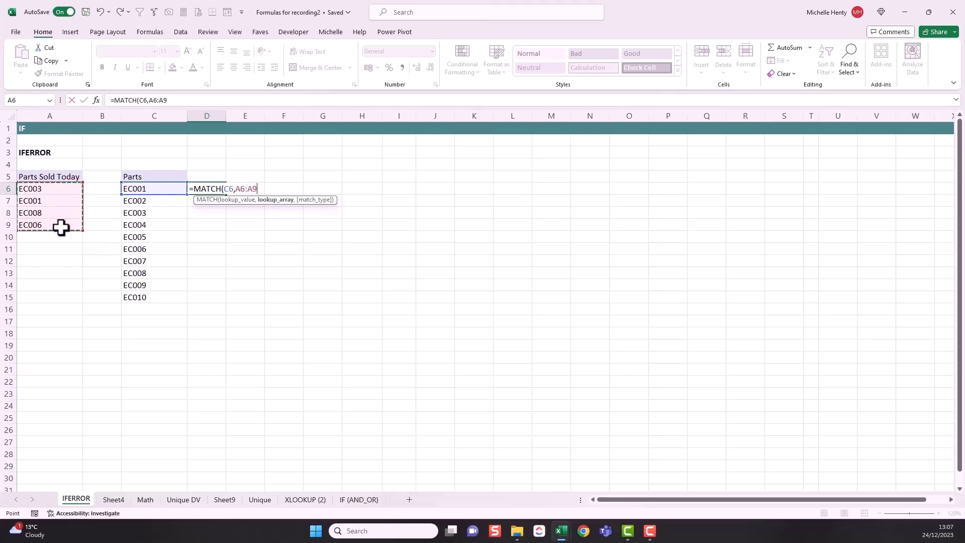
key("F4")
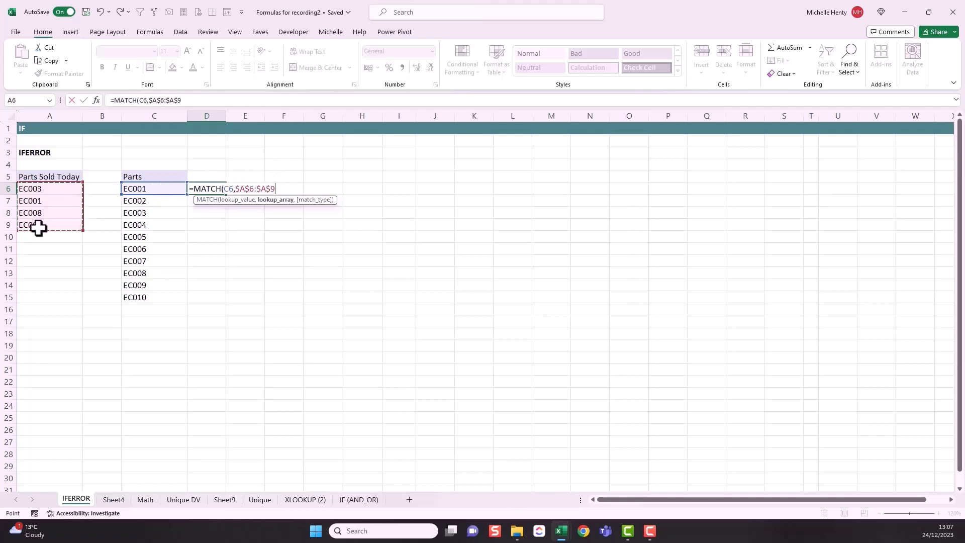
type(",")
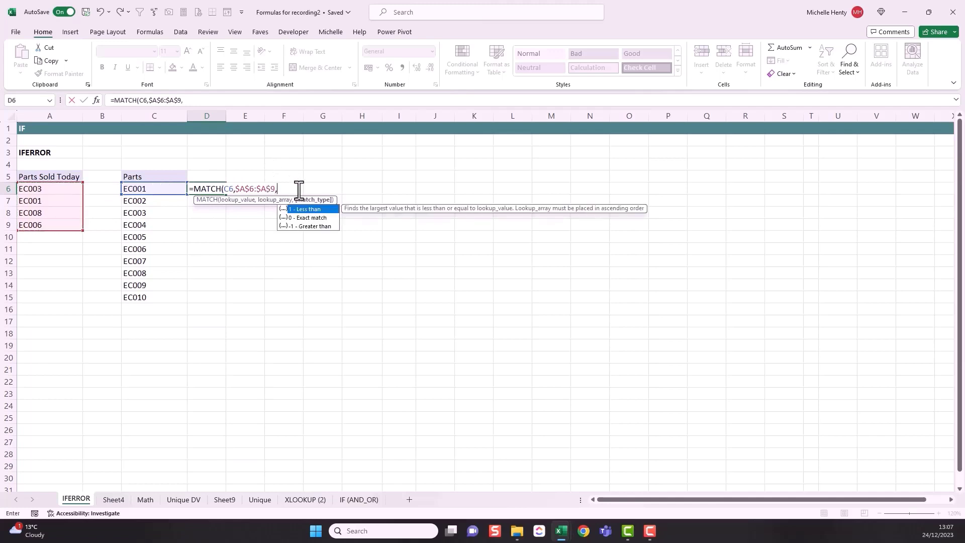
type("0)")
key("Return")
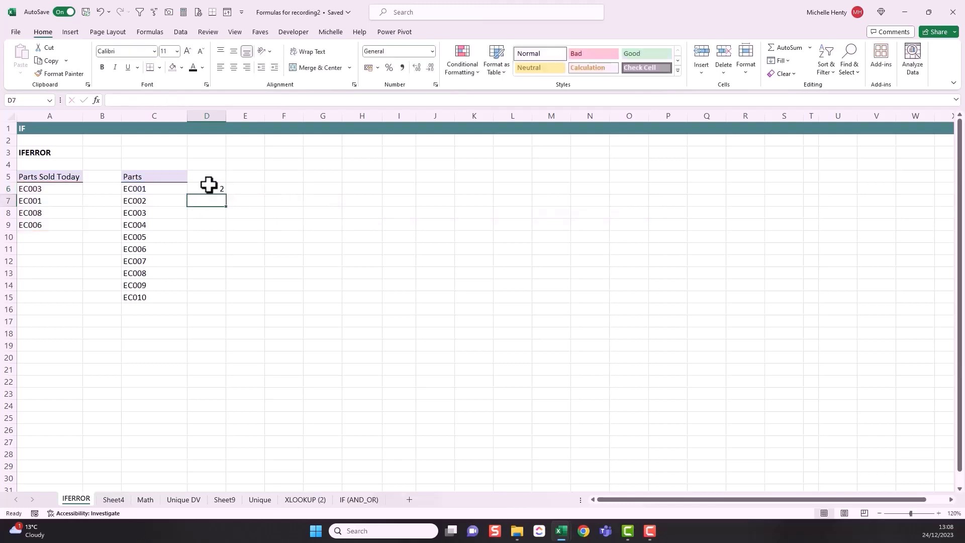
- Check the D6 match position against A6:A9 and fill the MATCH formula down to D15
left_click(208, 187)
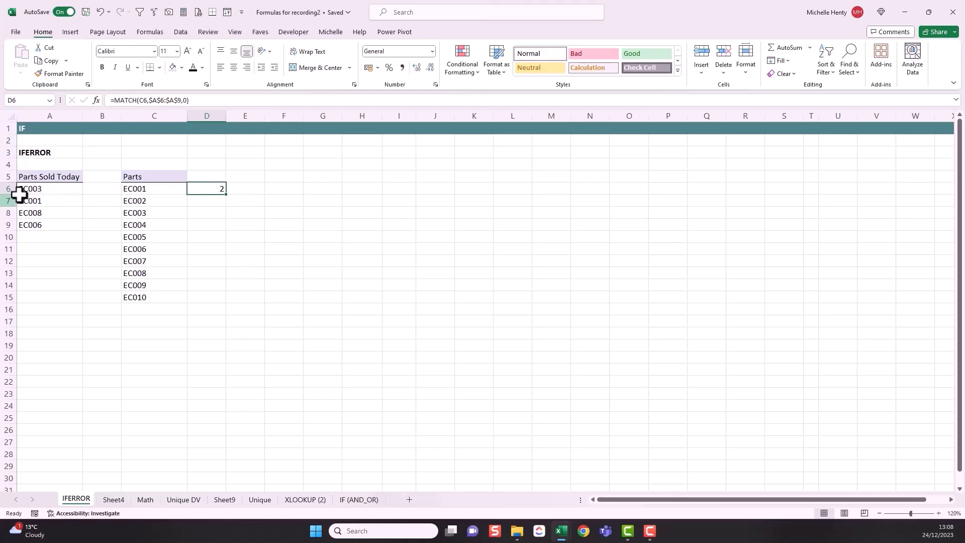
left_click_drag(30, 190, 36, 225)
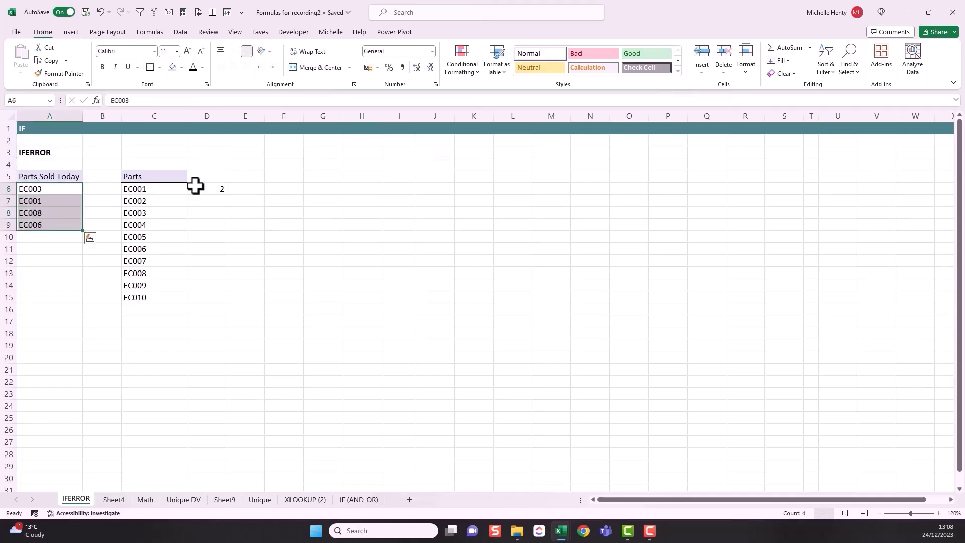
left_click(221, 189)
left_click_drag(226, 195, 220, 300)
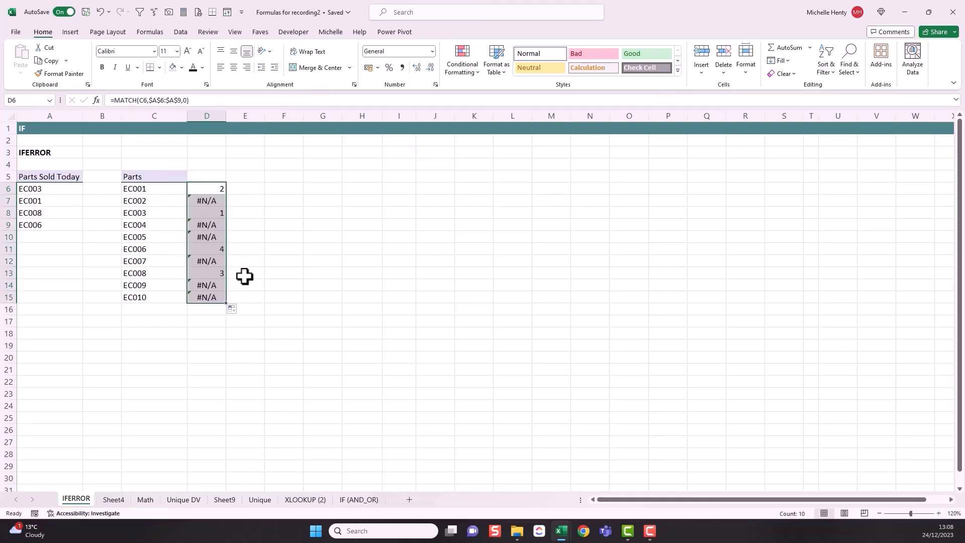
- Compare parts EC003, EC006 and EC008 in the Parts list with their entries in the Parts Sold Today list
left_click(145, 214)
left_click(47, 190)
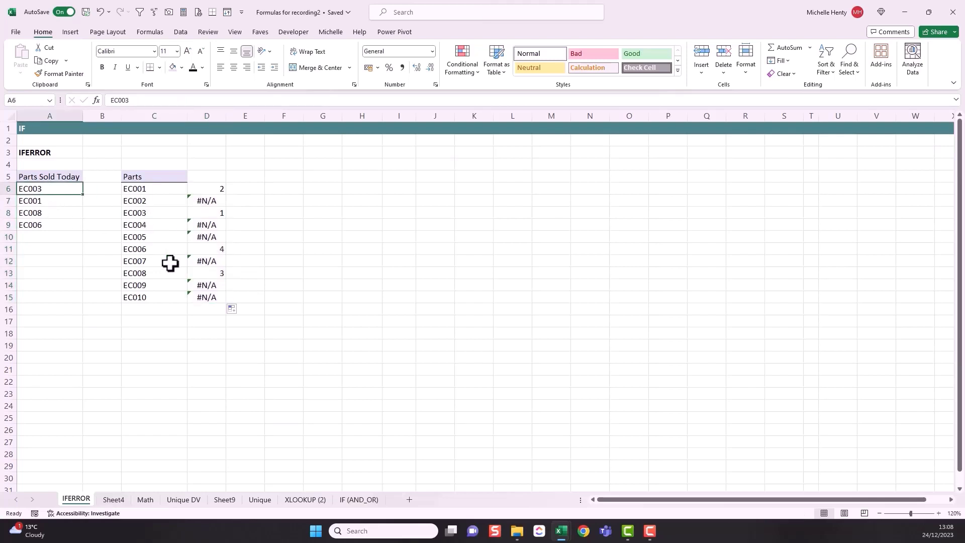
left_click(160, 250)
left_click(42, 227)
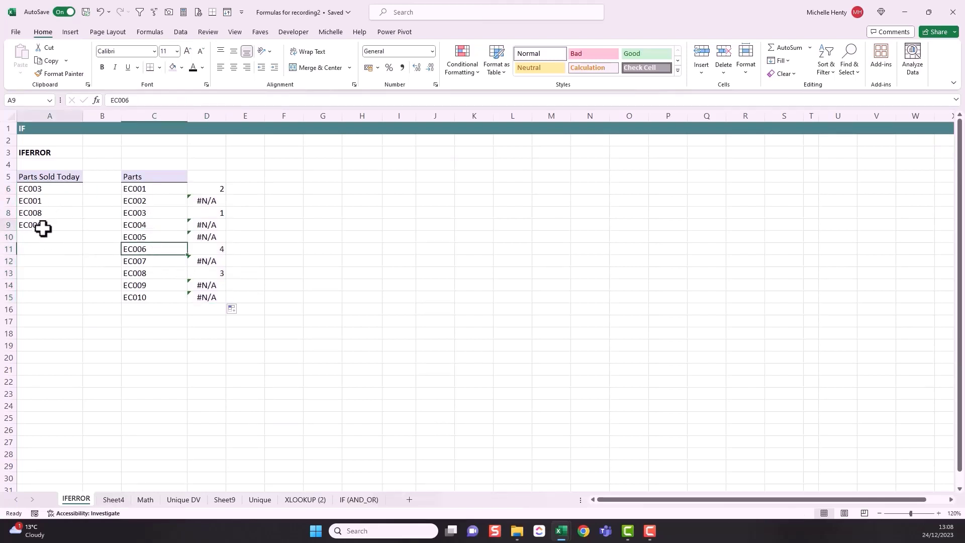
left_click(153, 272)
left_click(36, 215)
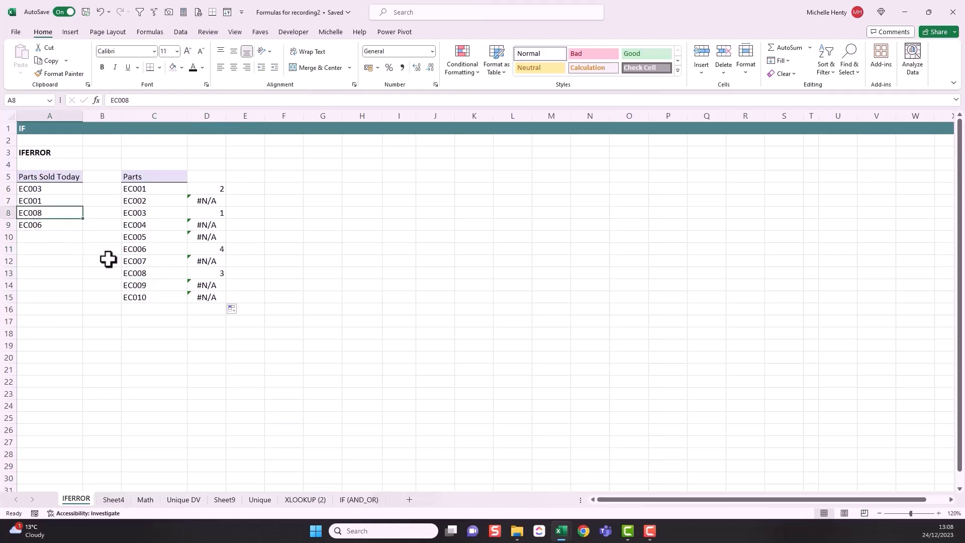
- Inspect the MATCH formulas in the column D cells that show #N/A
left_click(205, 201)
left_click(206, 225)
left_click(209, 241)
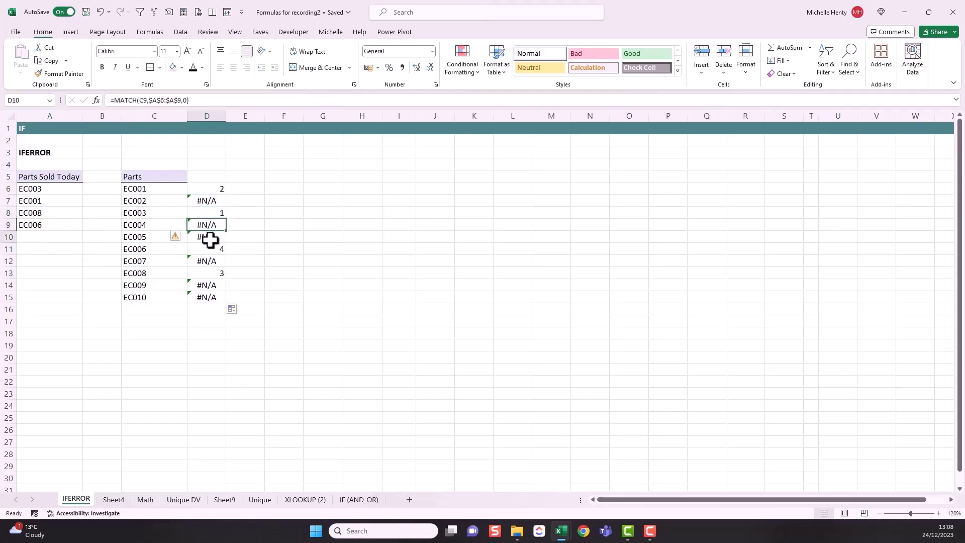
left_click(210, 261)
left_click(208, 285)
left_click(209, 297)
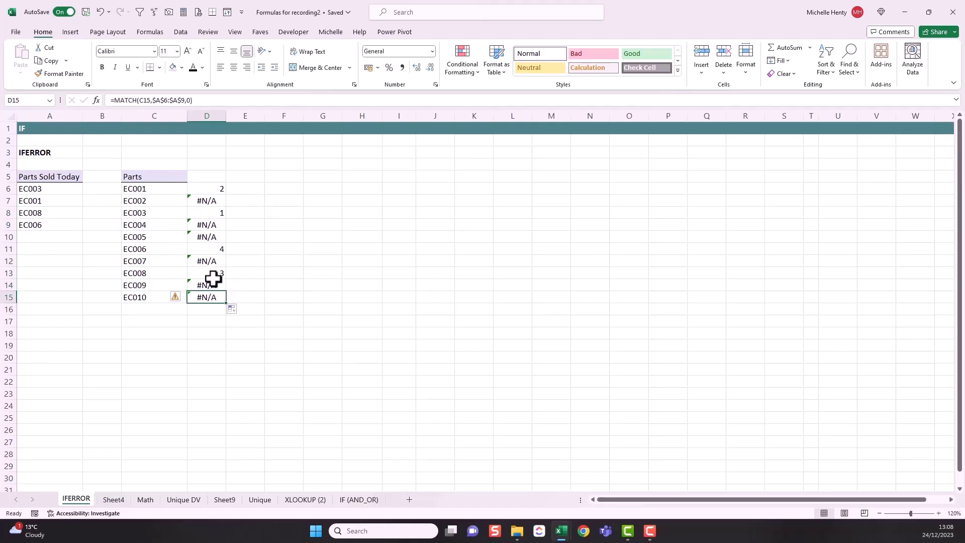
left_click(215, 201)
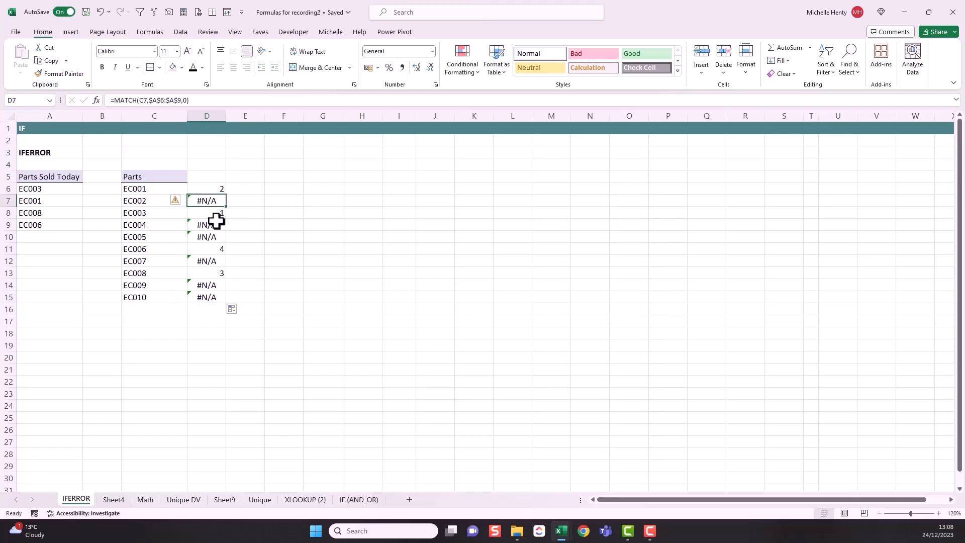
left_click(217, 226)
left_click(220, 238)
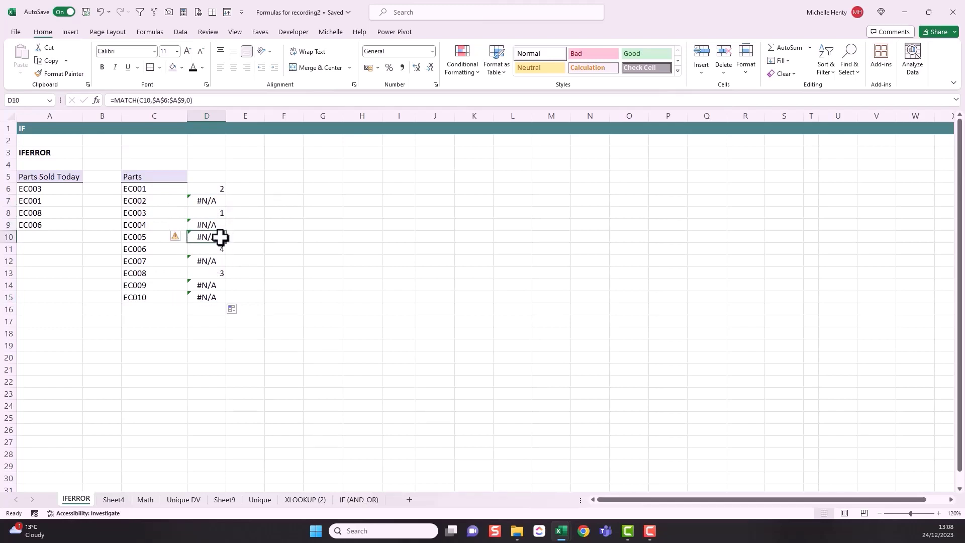
- Wrap the D6 MATCH formula in IFERROR with an empty string ("") as the value if error
left_click(211, 190)
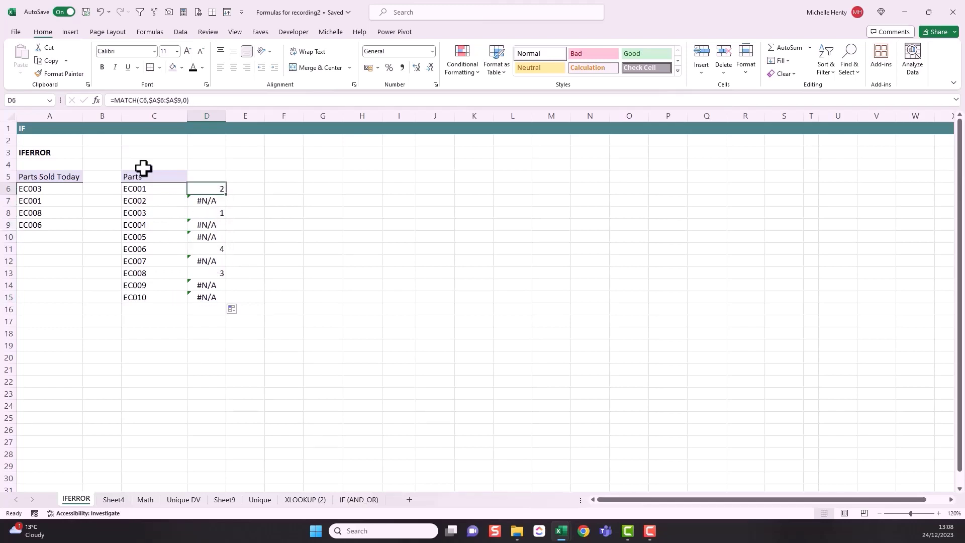
left_click(115, 100)
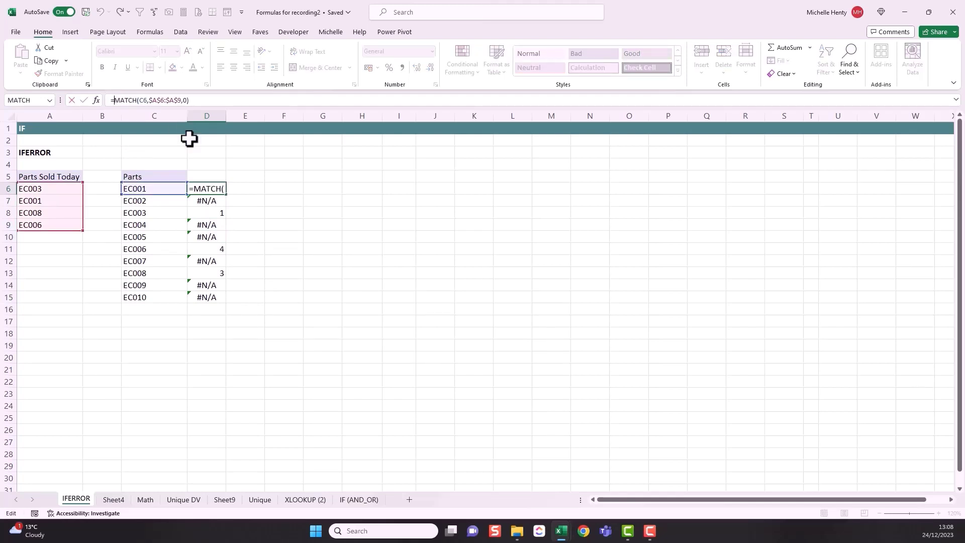
type("I")
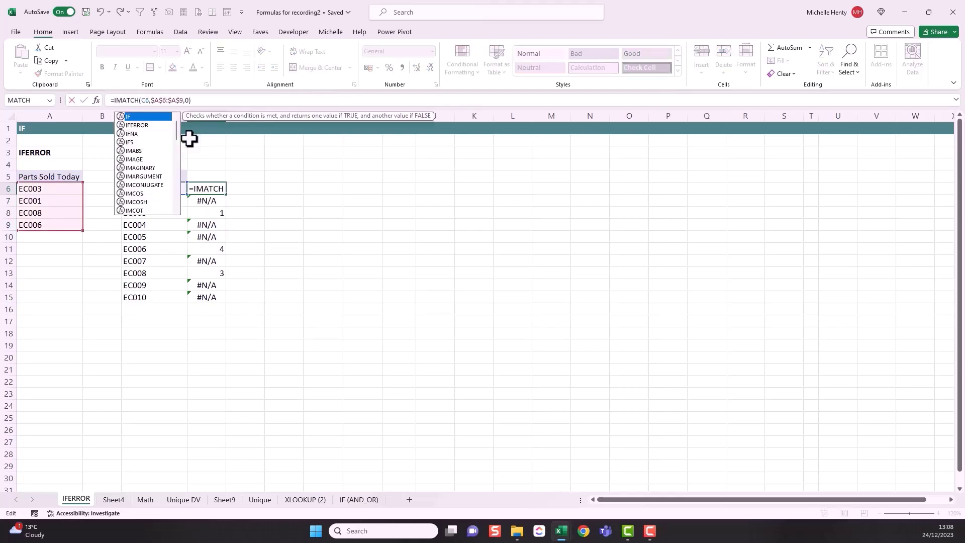
type("F")
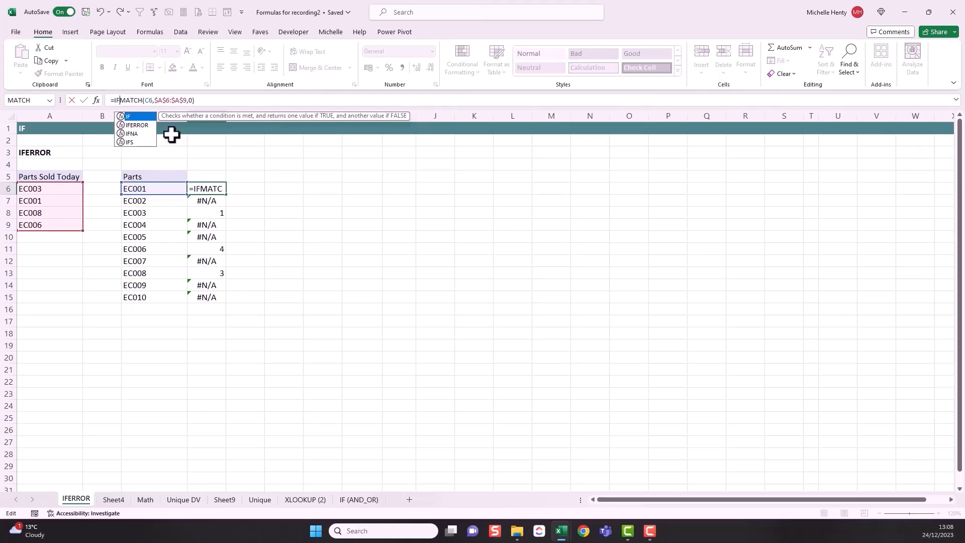
double_click(149, 126)
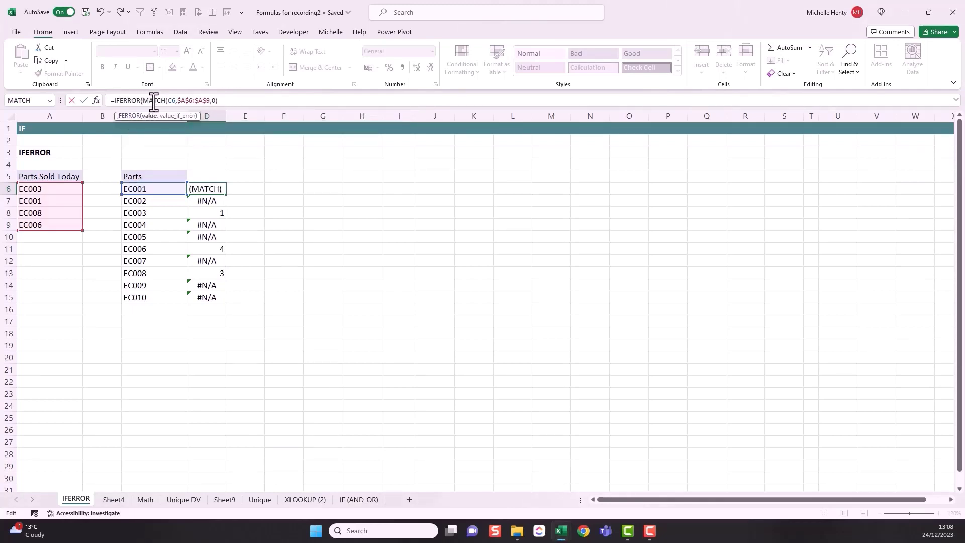
left_click(224, 100)
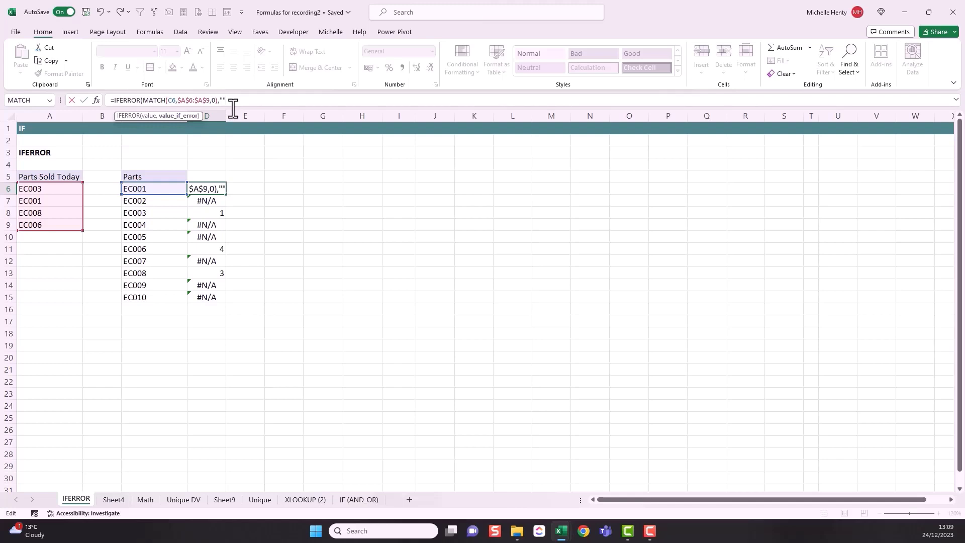
type(")")
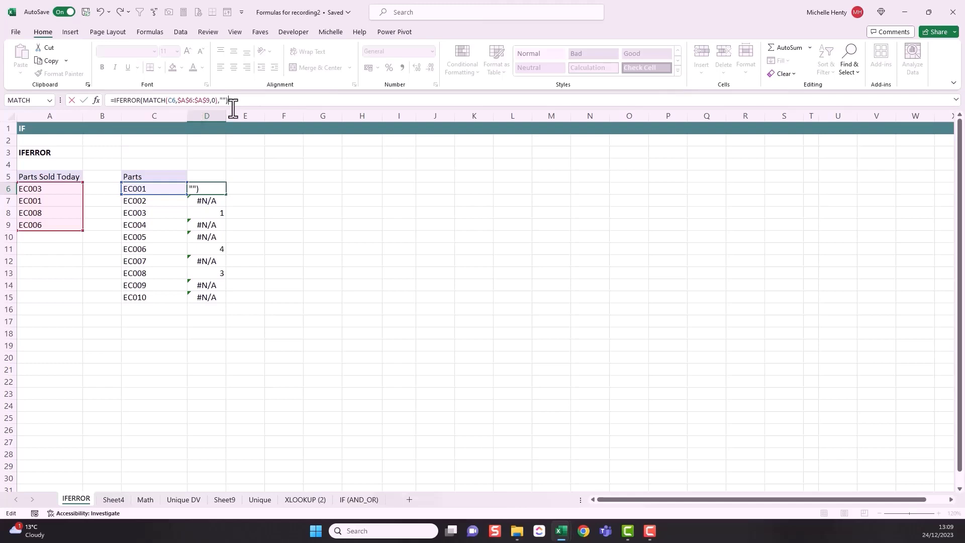
key("Return")
- Fill the D6 IFERROR formula down to D15 and check the cells beside the unsold parts
left_click(224, 190)
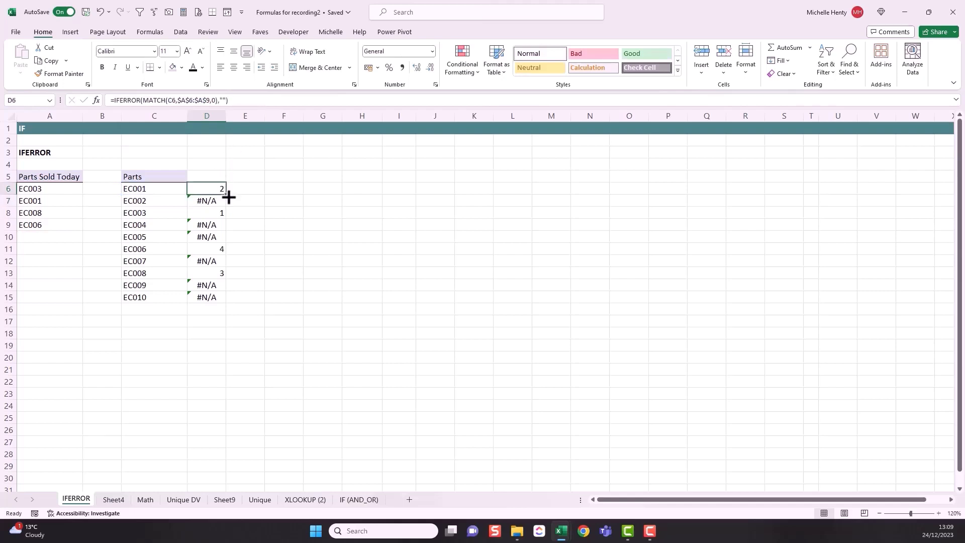
double_click(228, 196)
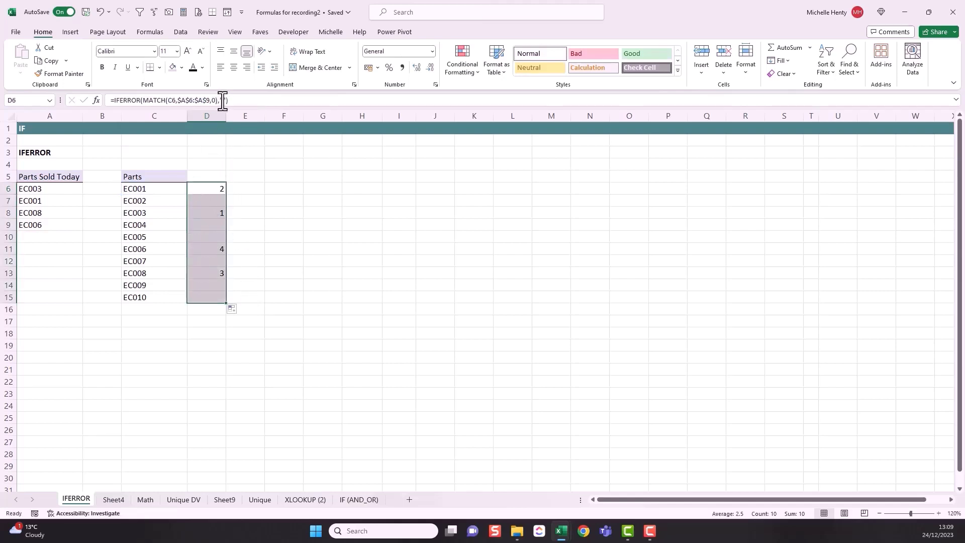
left_click(211, 201)
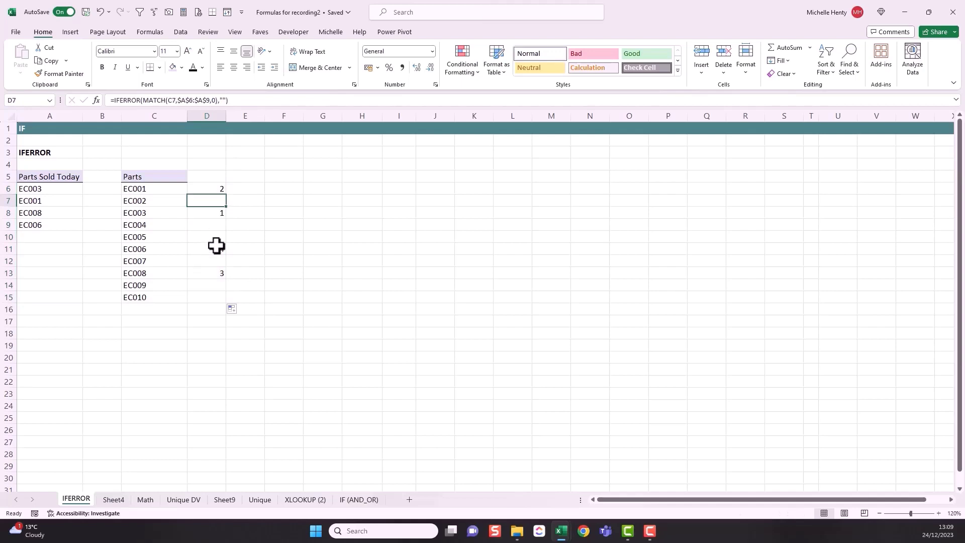
left_click(204, 237)
left_click(201, 261)
left_click(200, 286)
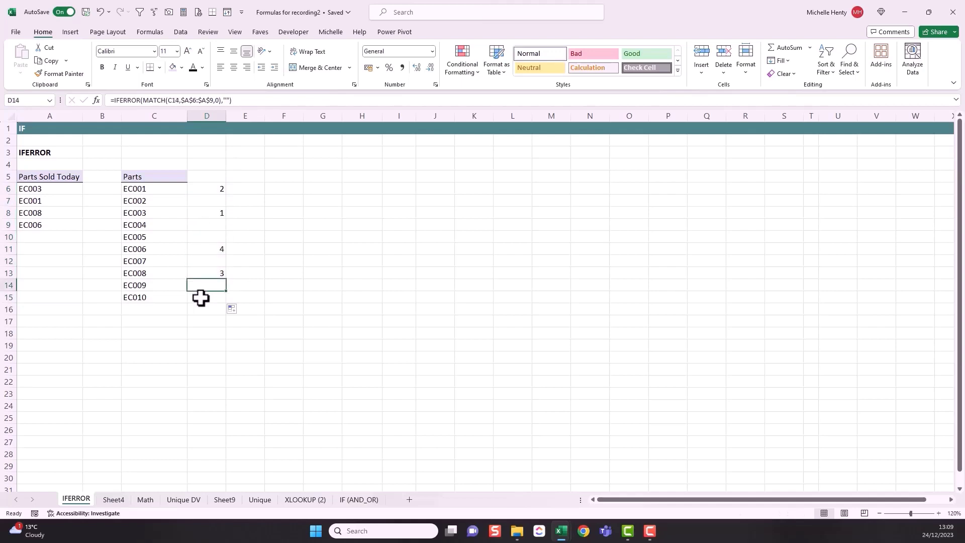
left_click(215, 200)
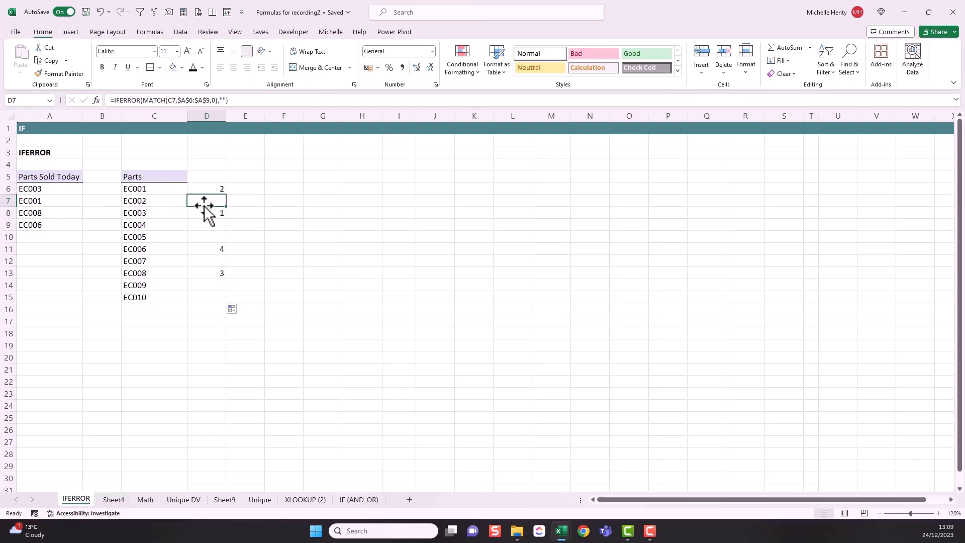
- Change the value if error in the D6 IFERROR formula to "Not Sold" and fill it down to D15
left_click(209, 190)
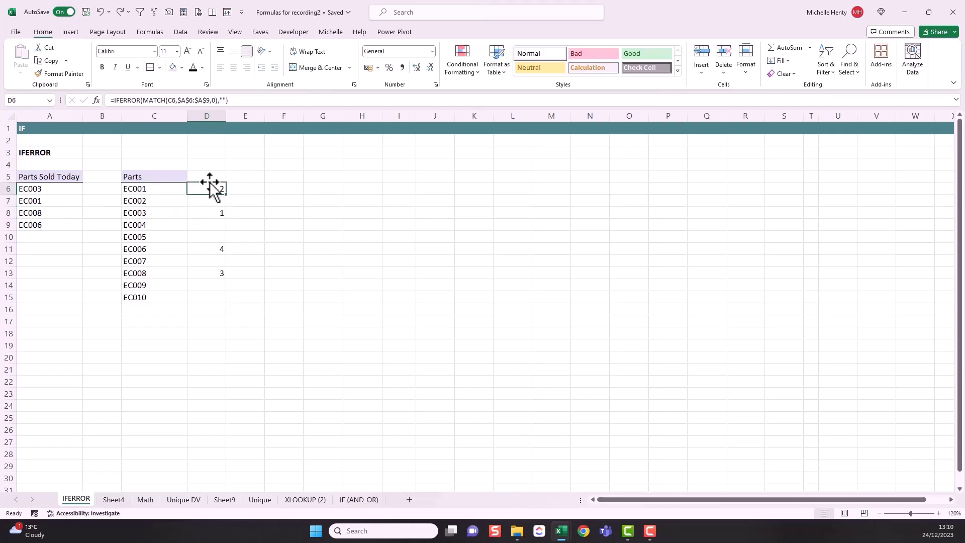
left_click(226, 102)
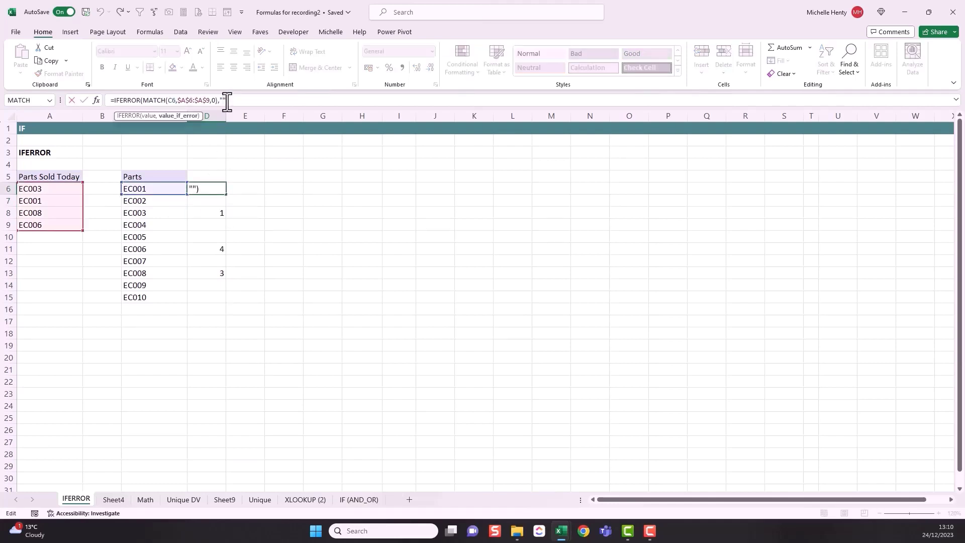
type("Not Sold")
key("Return")
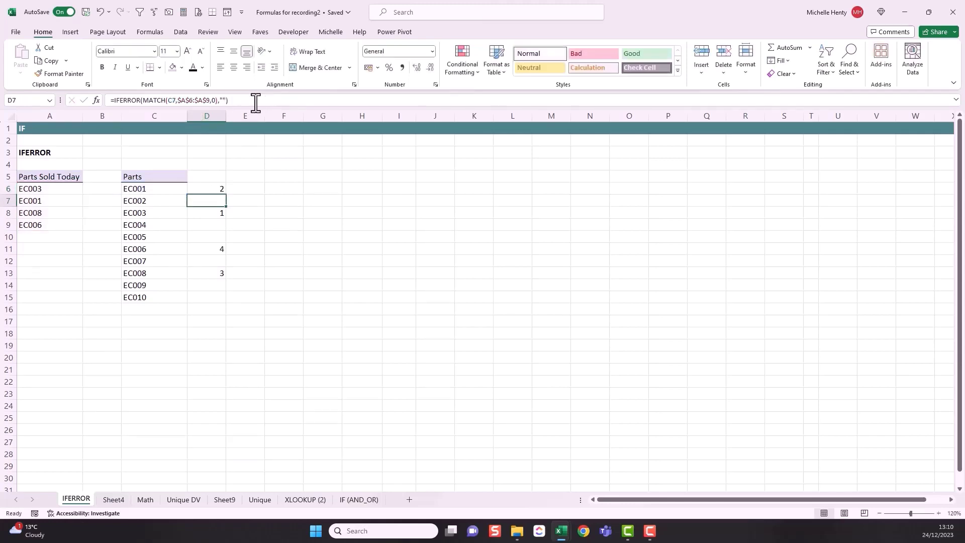
left_click(205, 190)
double_click(226, 195)
left_click(246, 247)
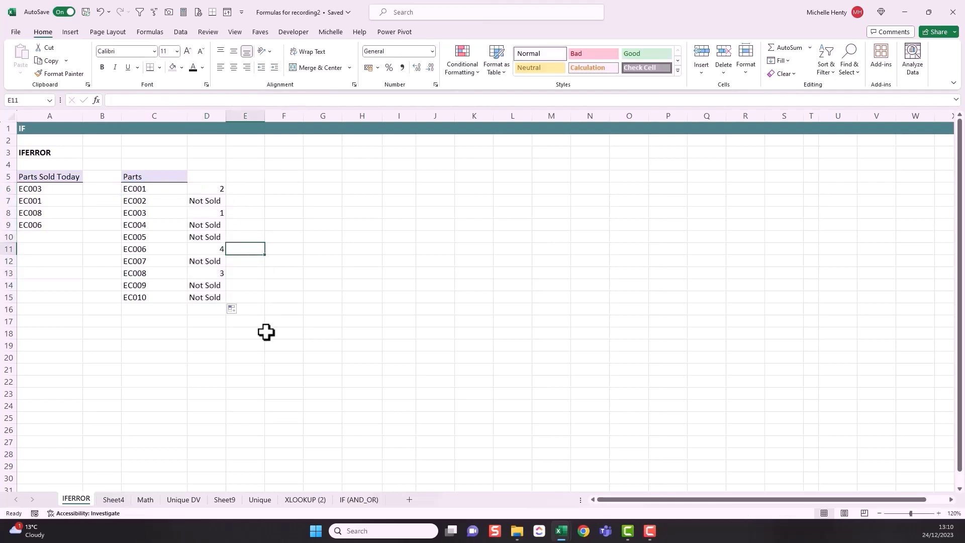
- Nest the MATCH in the D6 IFERROR formula inside an INDEX function with $A$6:$A$9 as the array
left_click(205, 190)
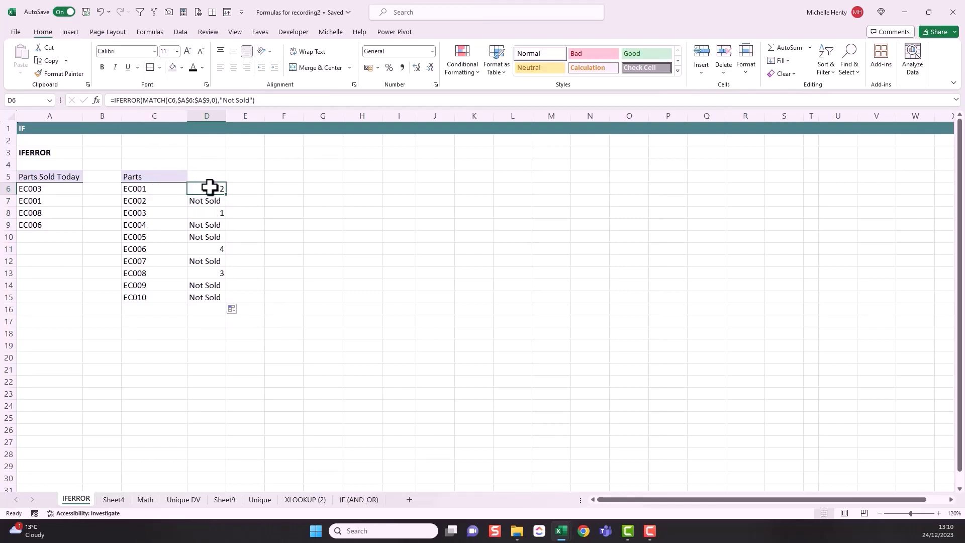
left_click(143, 100)
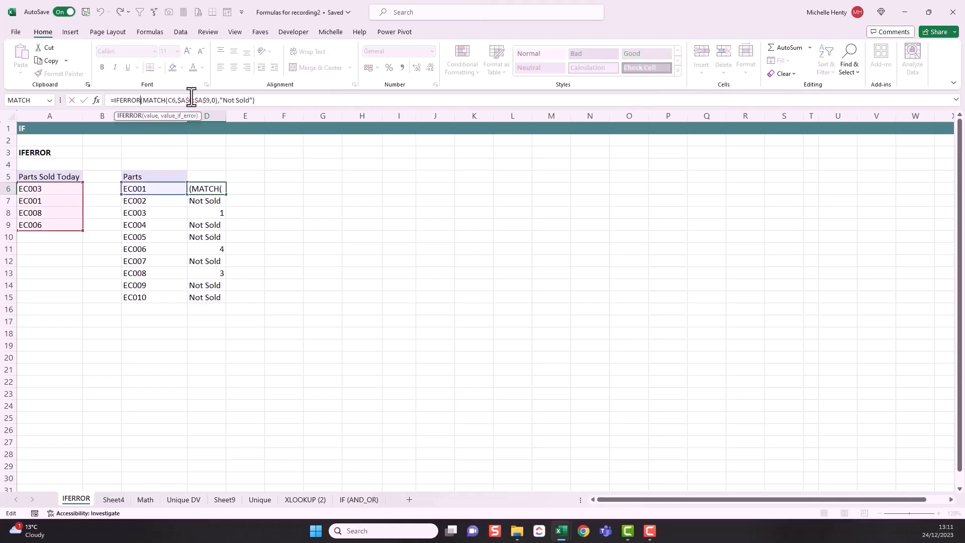
left_click(146, 101)
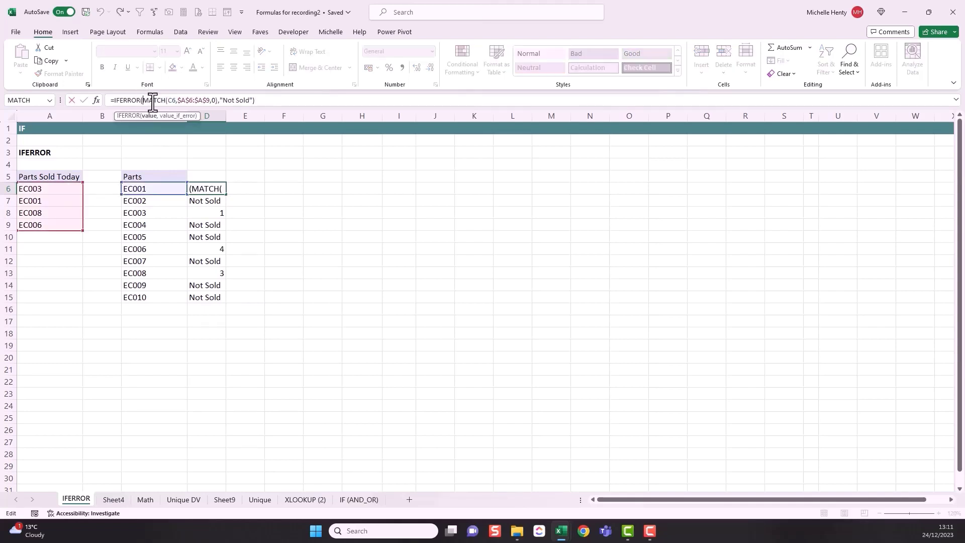
type("index(")
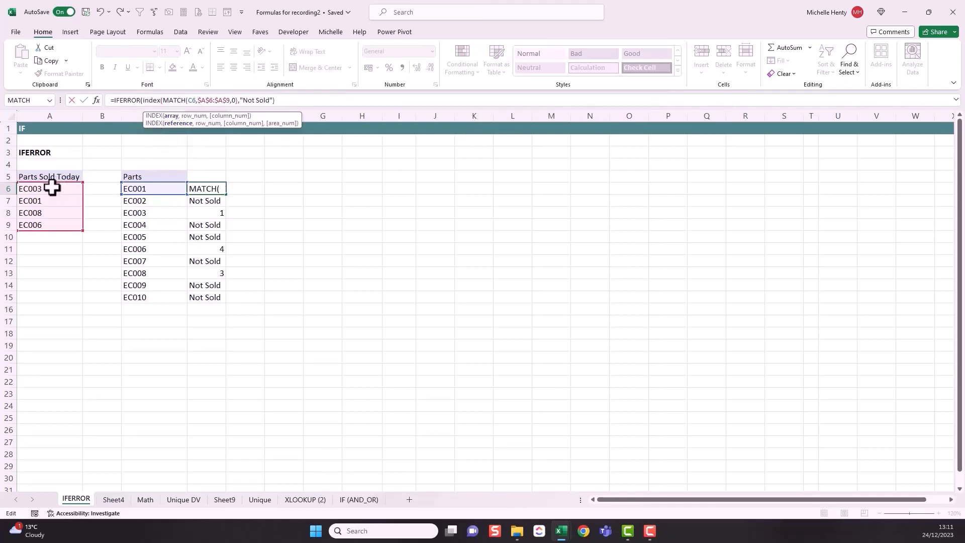
left_click_drag(51, 188, 47, 222)
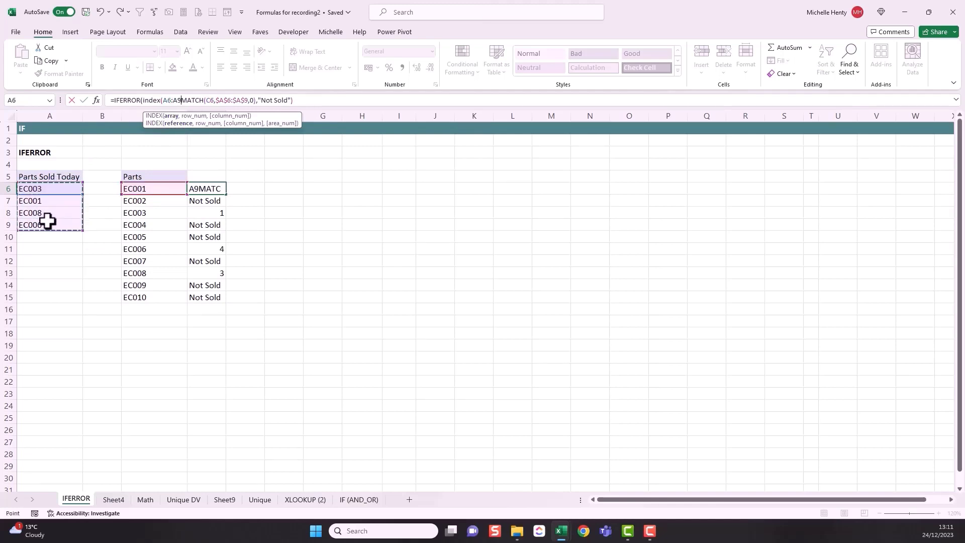
key("F4")
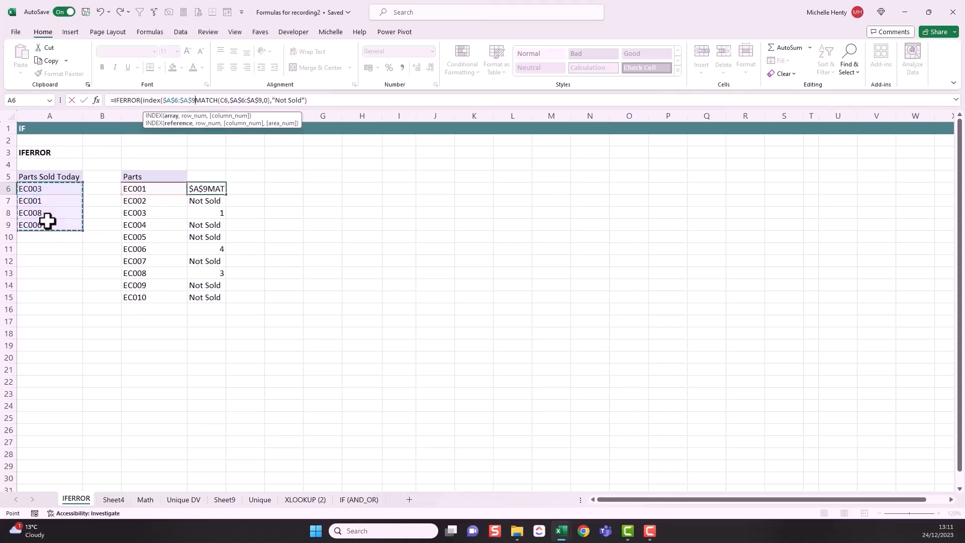
type(",")
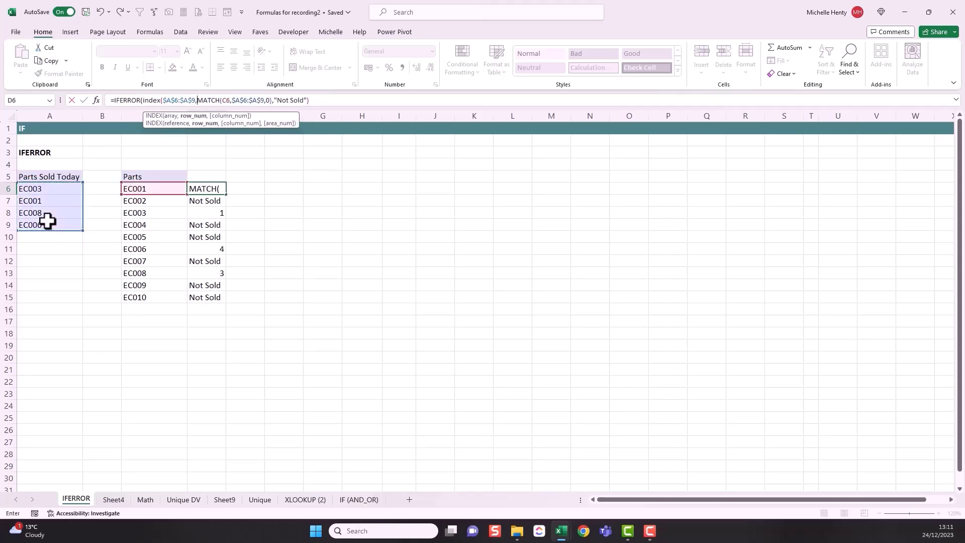
left_click(272, 100)
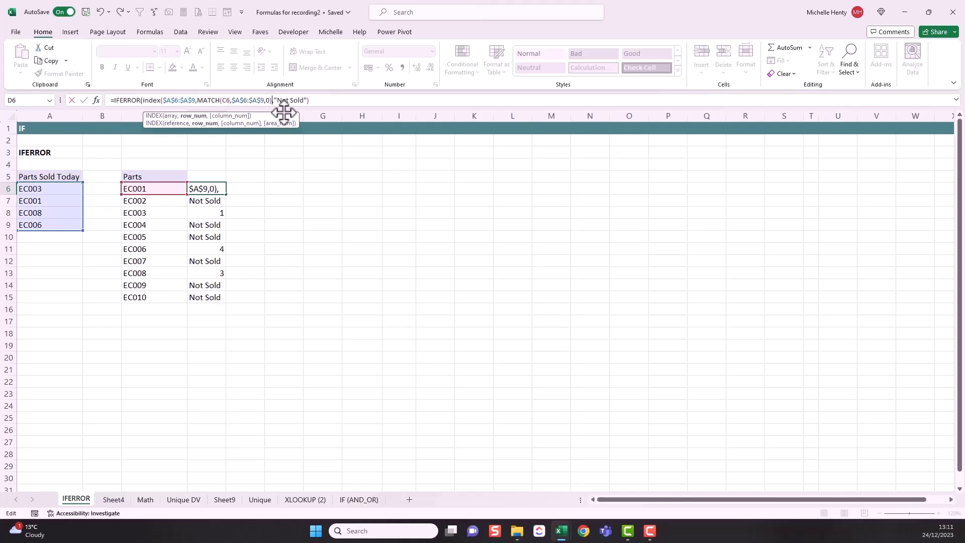
type(")")
left_click(314, 101)
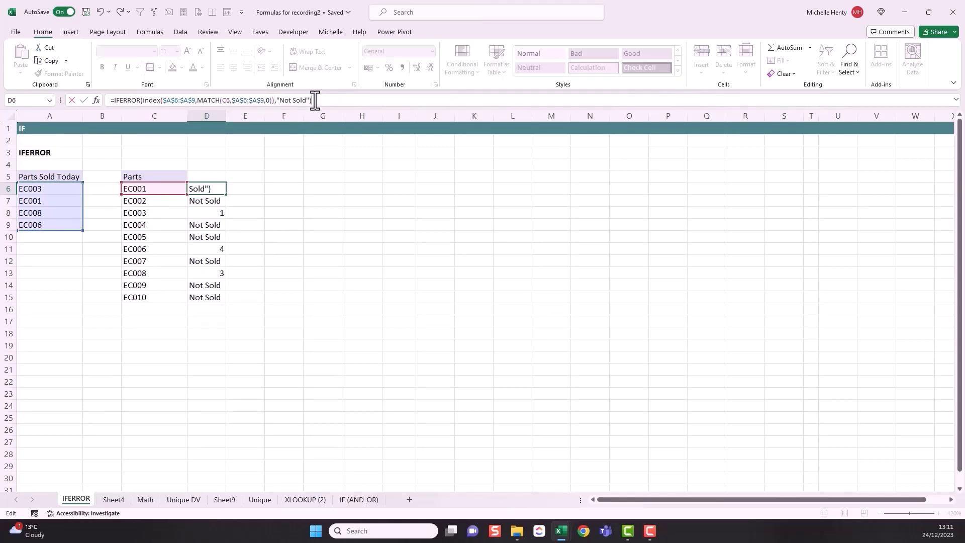
key("Return")
- Fill the D6 IFERROR, INDEX and MATCH formula down to D15 and check the cells beside EC003, EC006 and EC008
left_click(215, 189)
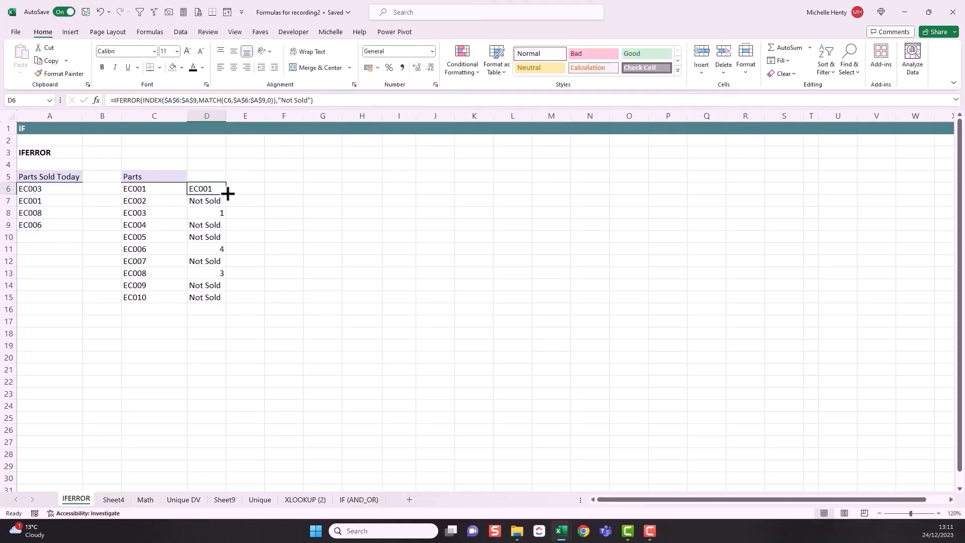
left_click_drag(228, 193, 218, 301)
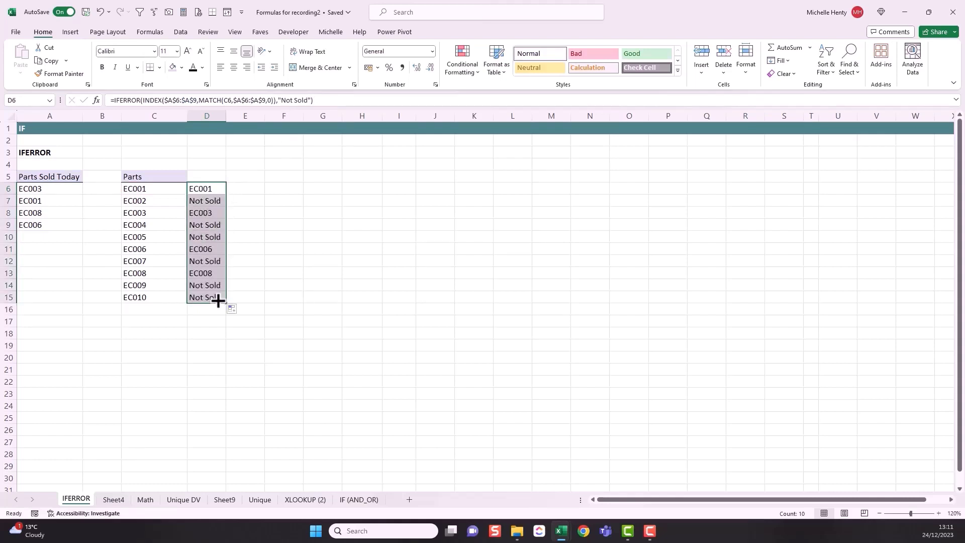
left_click(151, 214)
left_click(205, 212)
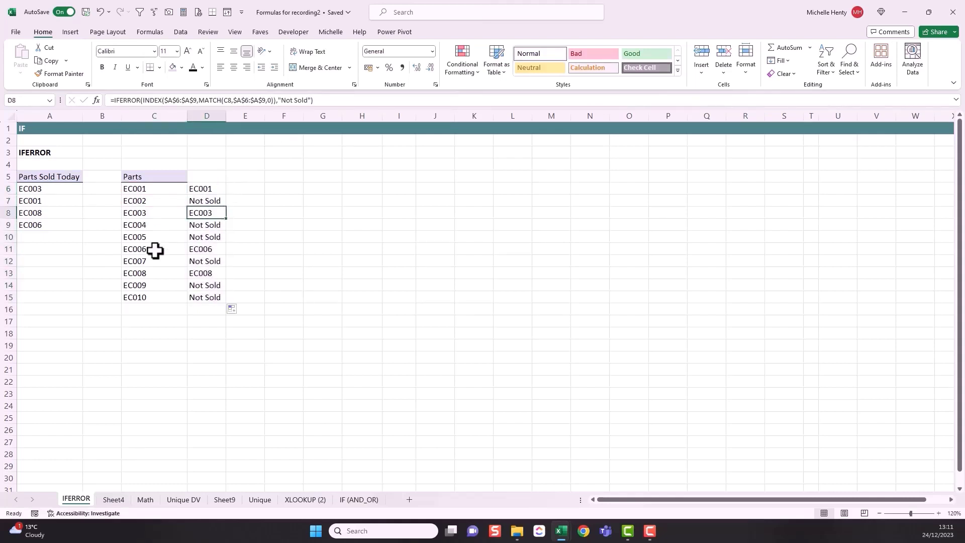
left_click(155, 250)
left_click(201, 250)
left_click(159, 271)
left_click(201, 273)
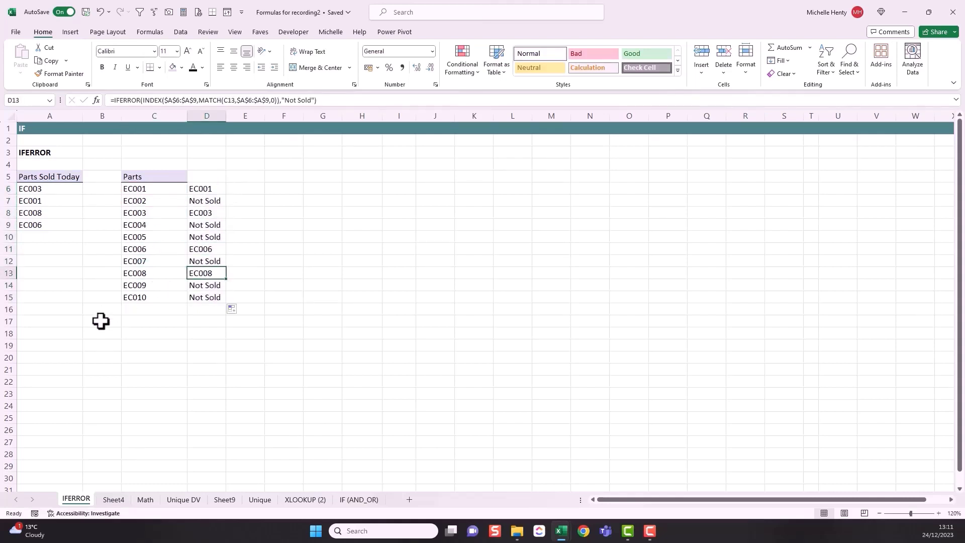
- Enter "Sold" in B6 and copy it down to B9 beside the parts sold today
left_click(99, 187)
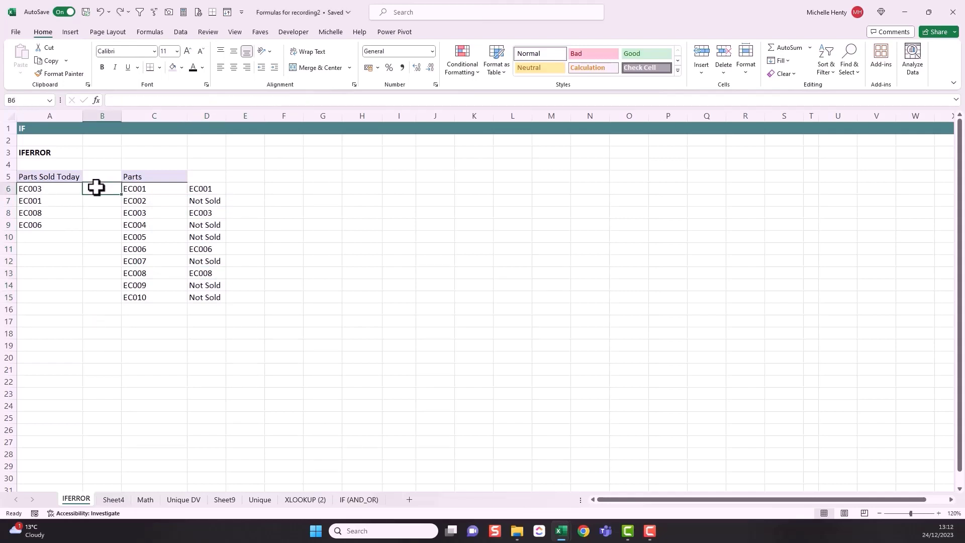
type("Sold")
key("ctrl+Return")
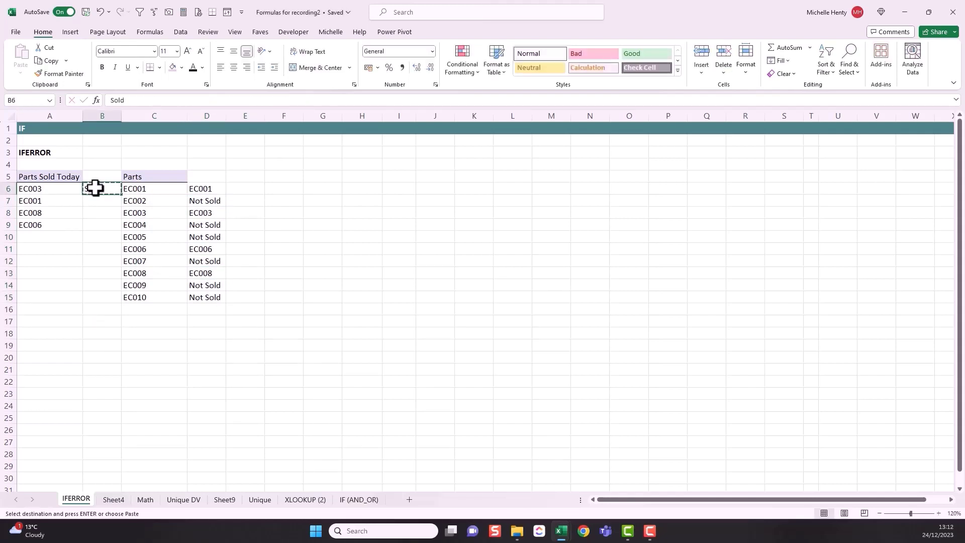
key("ctrl+c")
left_click(95, 225, "shift")
key("ctrl+v")
- Change the INDEX array in the D6 formula to $B$6:$B$9, keeping the MATCH lookup on $A$6:$A$9
left_click(206, 187)
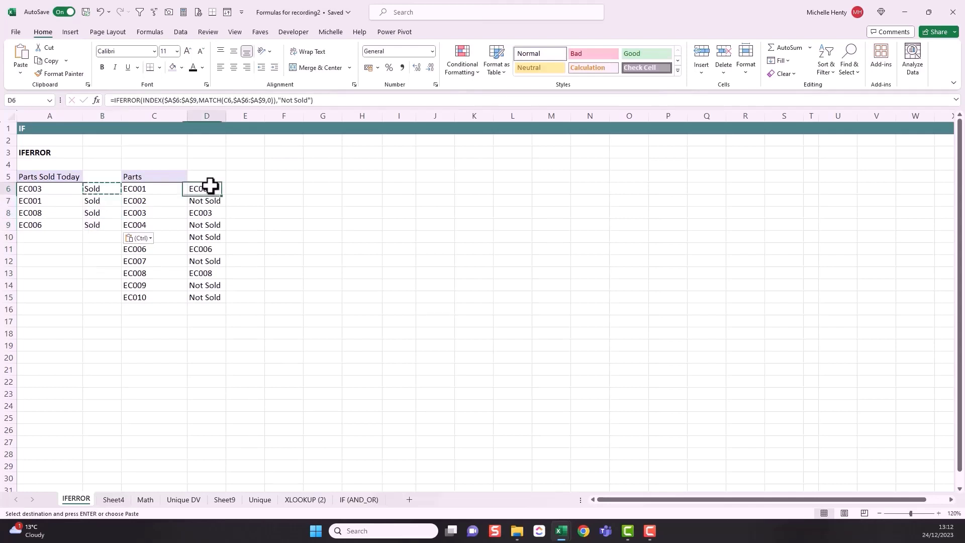
left_click(191, 101)
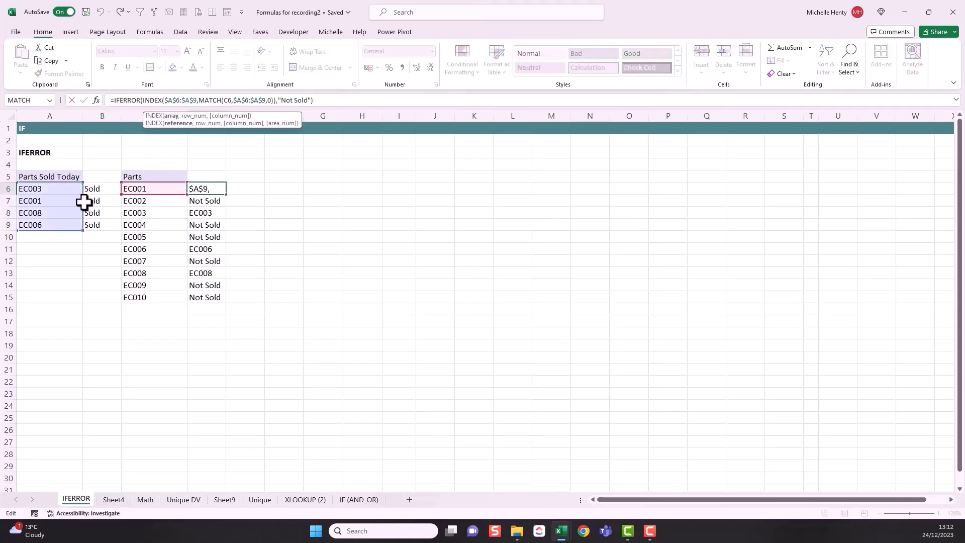
left_click_drag(84, 202, 104, 209)
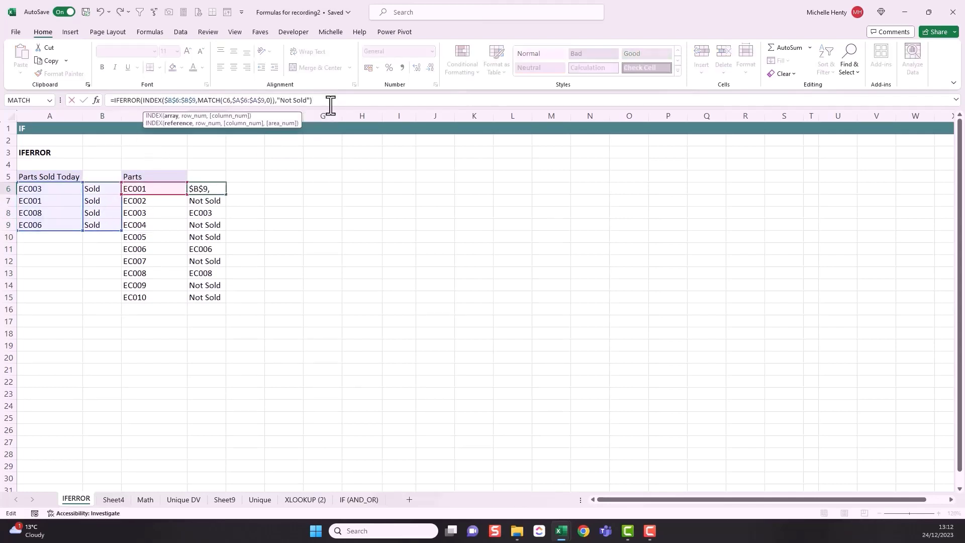
key("Return")
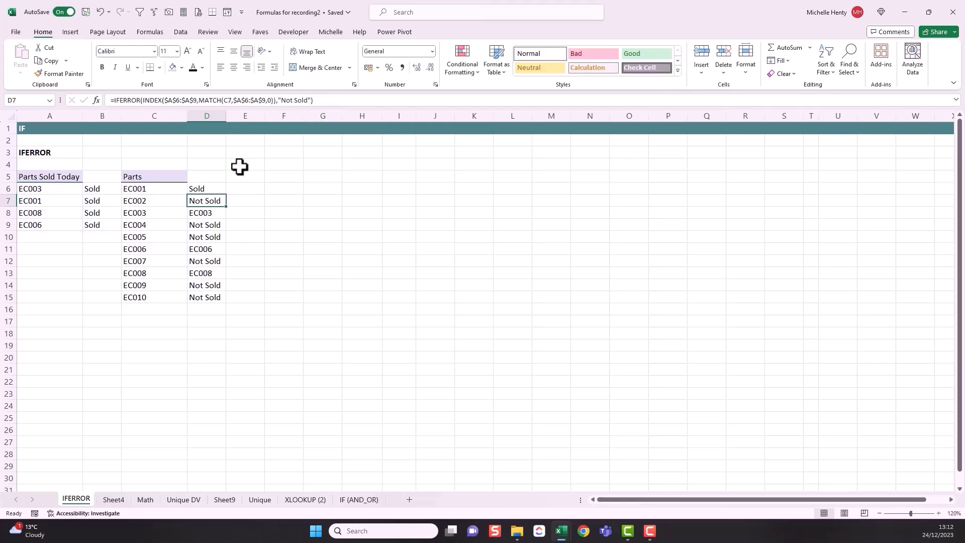
left_click(216, 188)
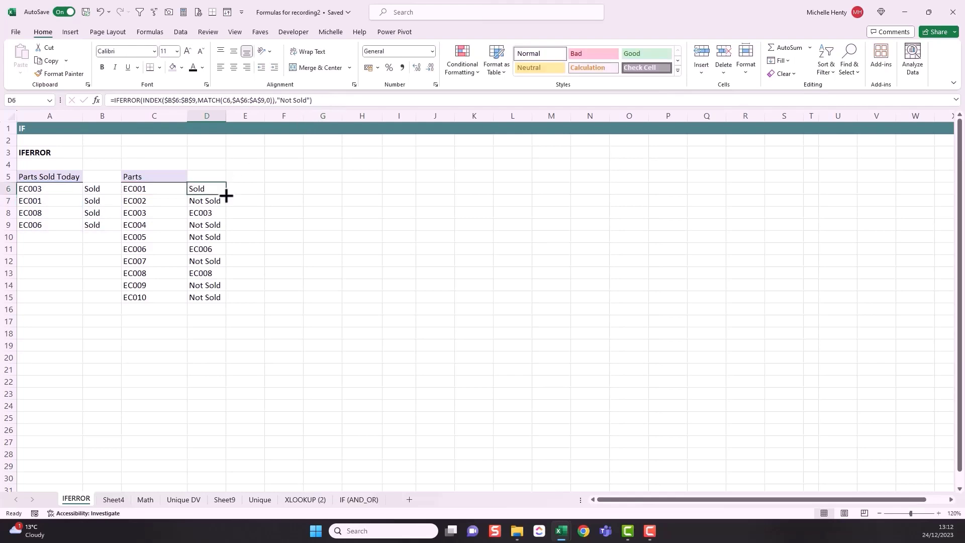
left_click(280, 302)
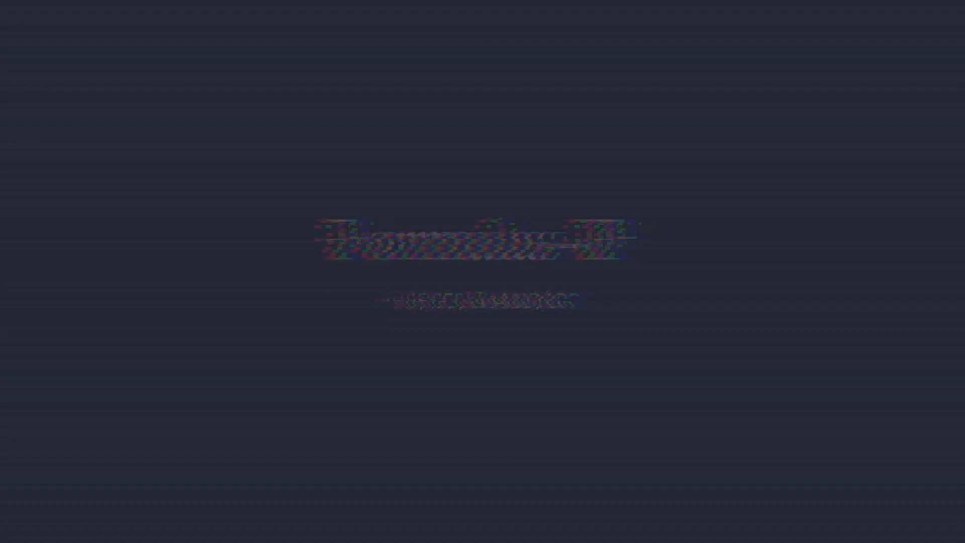